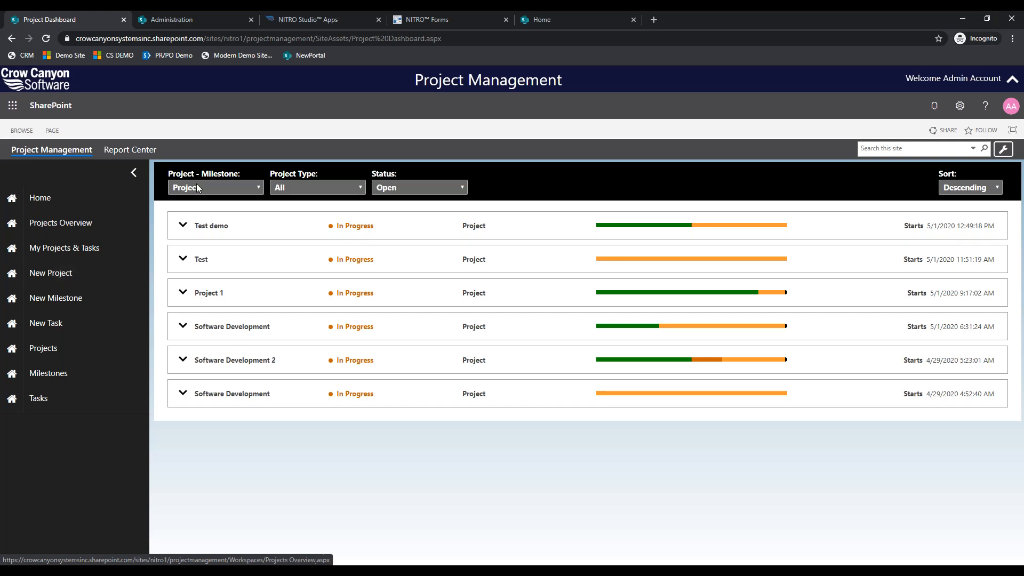
# - Open a blank new project form, and start the Create Project action for the Dev License ticket on the IT Premium site
pyautogui.click(555, 19)
pyautogui.click(49, 272)
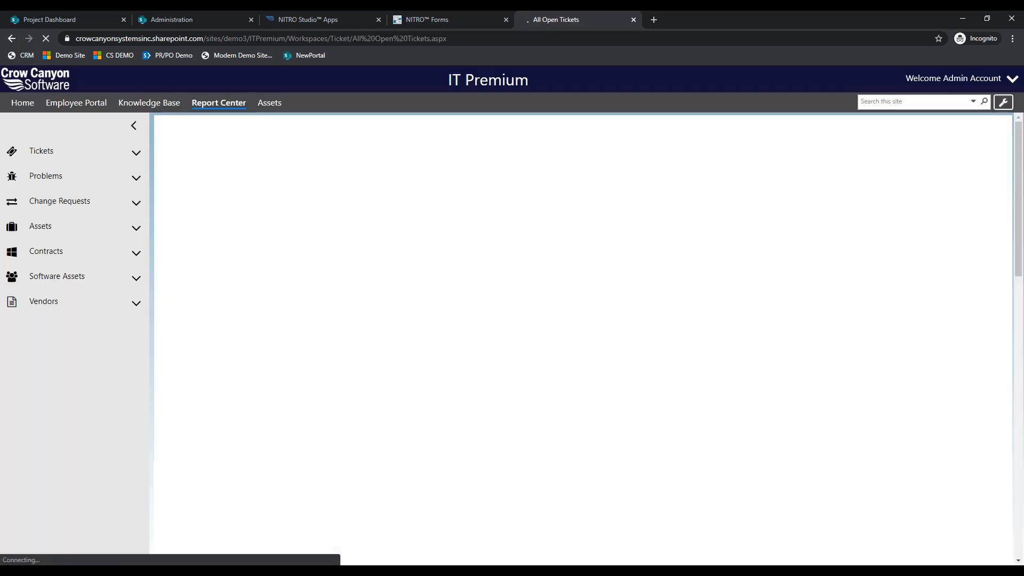
pyautogui.click(237, 176)
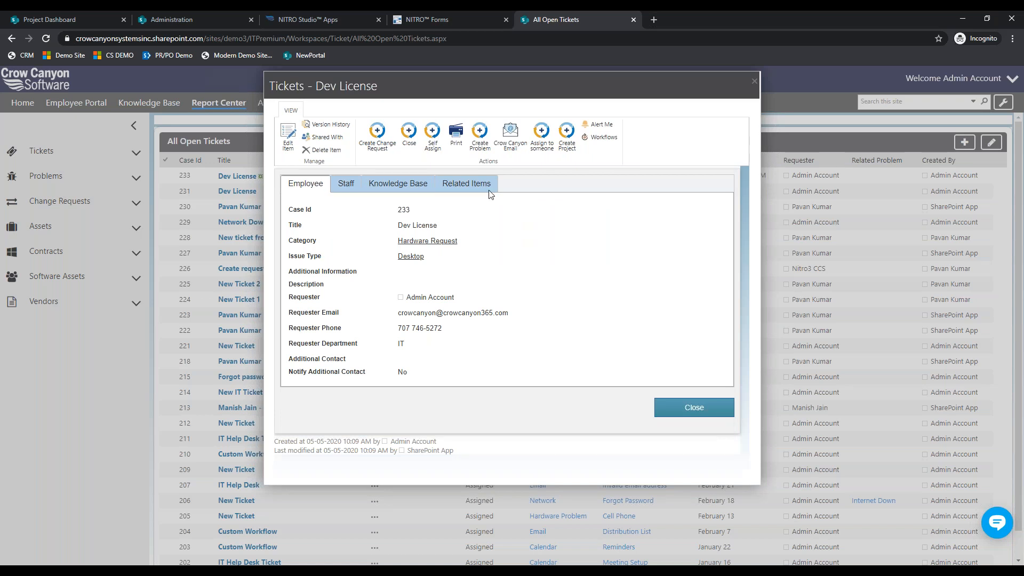
pyautogui.click(568, 142)
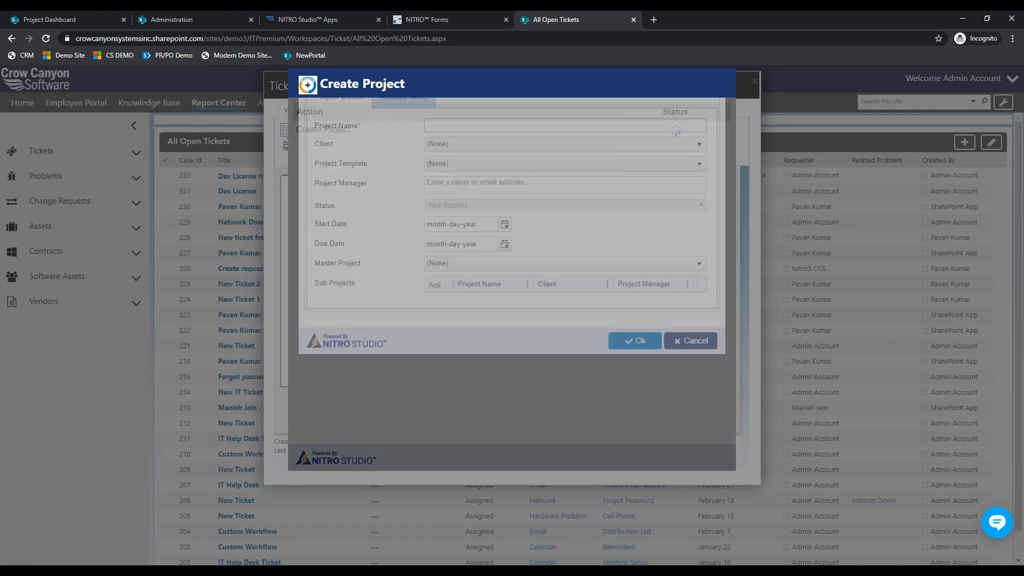
# - Compare the ticket's Create Project form with the dashboard's blank project form, then close the ticket page and return to the dashboard
pyautogui.click(59, 18)
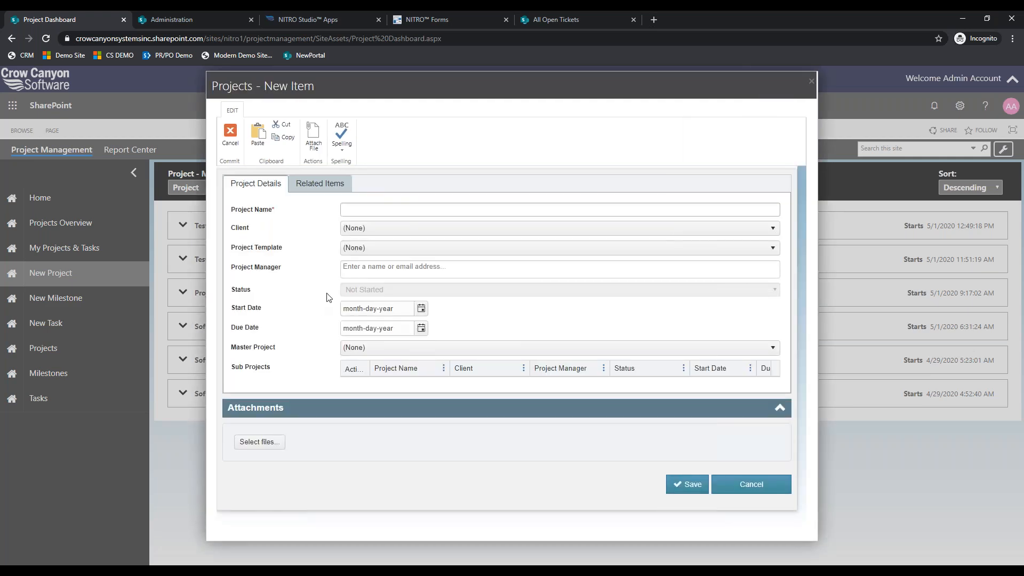
pyautogui.click(562, 16)
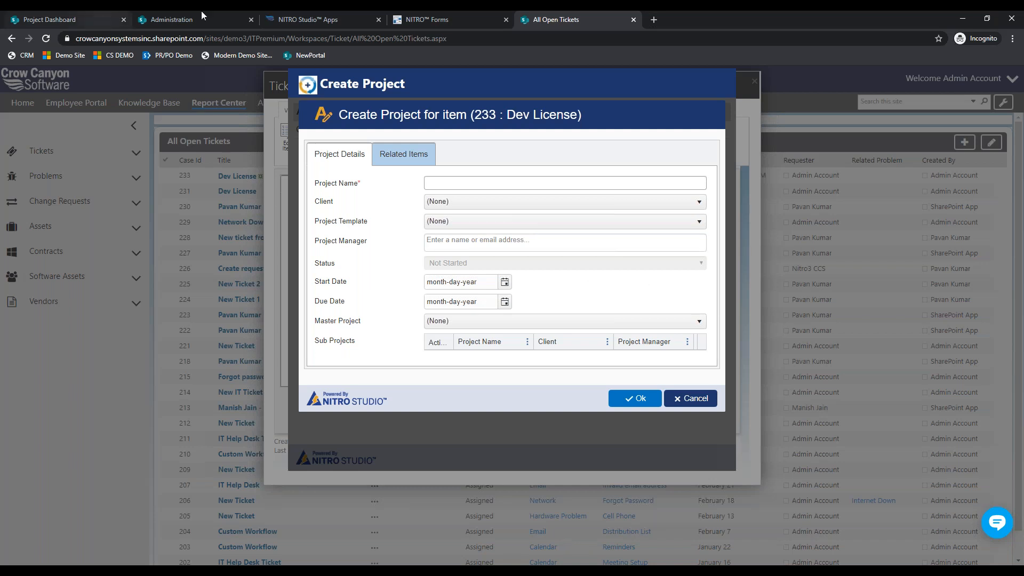
pyautogui.click(635, 20)
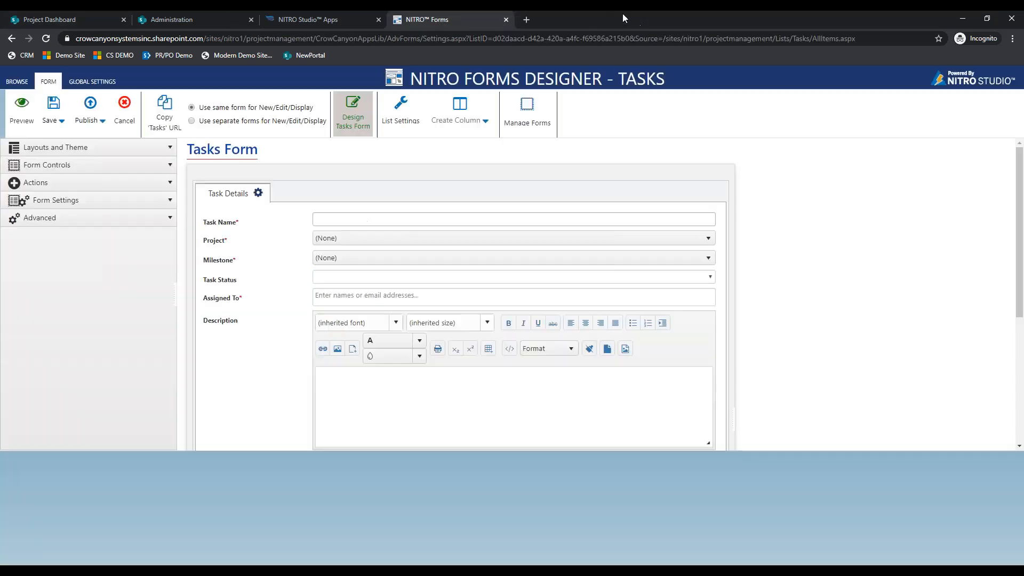
pyautogui.click(48, 20)
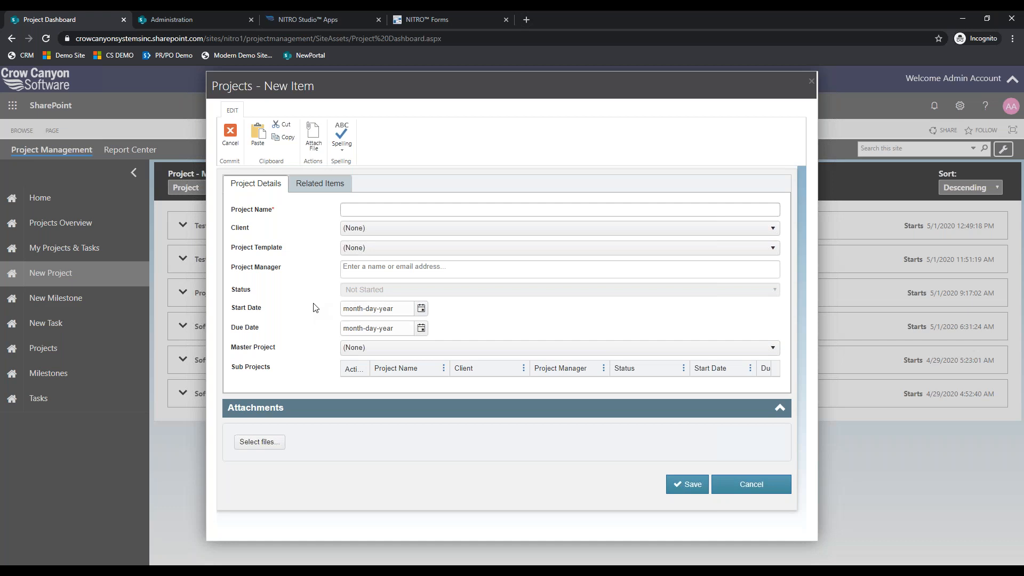
# - Fill in the project form with the Software Development template, Admin Account as project manager and the name New Project
pyautogui.click(357, 248)
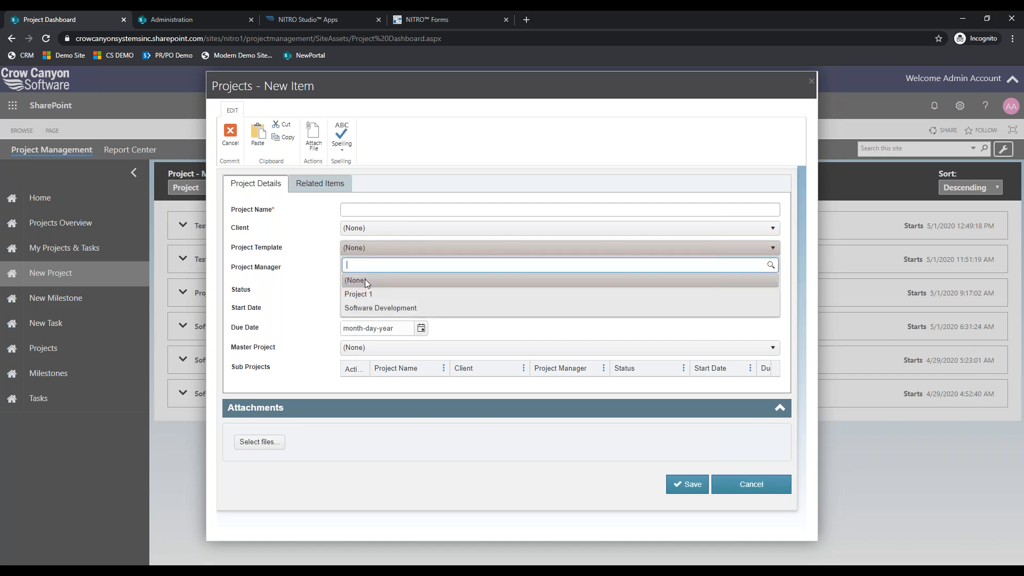
pyautogui.click(365, 309)
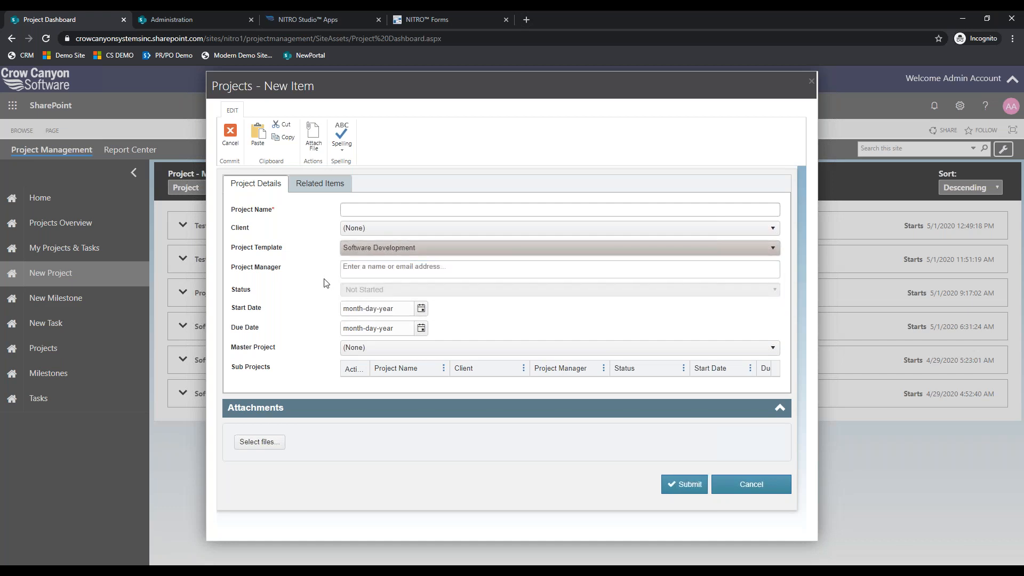
pyautogui.click(367, 269)
pyautogui.write('ADmin')
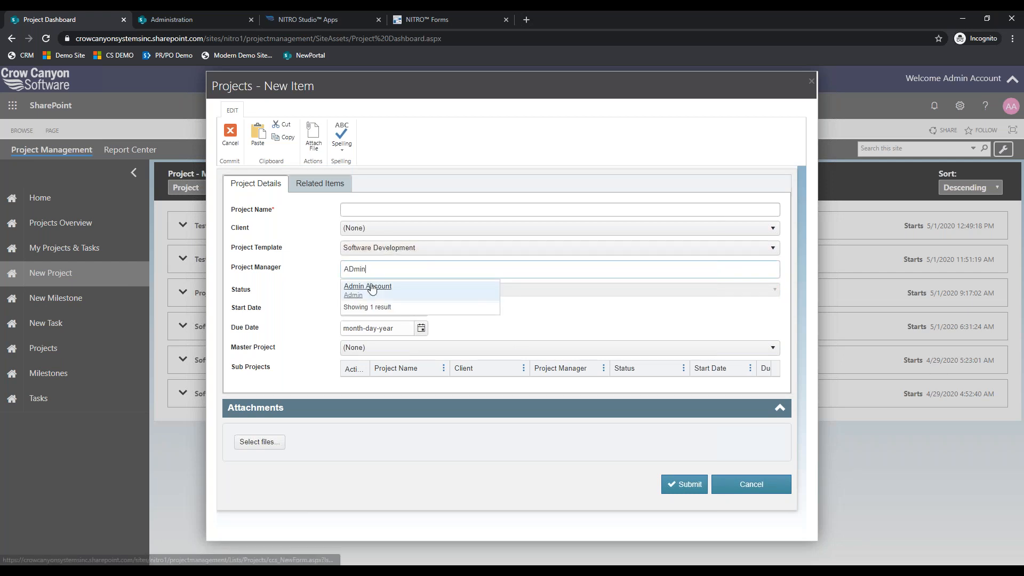
pyautogui.click(372, 289)
pyautogui.click(406, 210)
pyautogui.write('New Project')
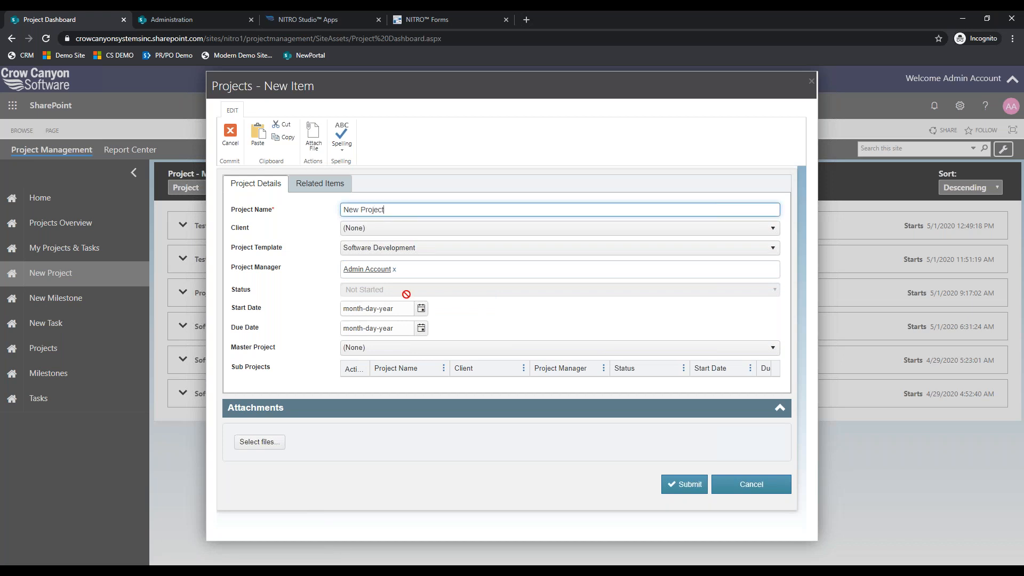
# - Set the project's start date to 05-26-2020 and its due date to 06-30-2020
pyautogui.click(421, 308)
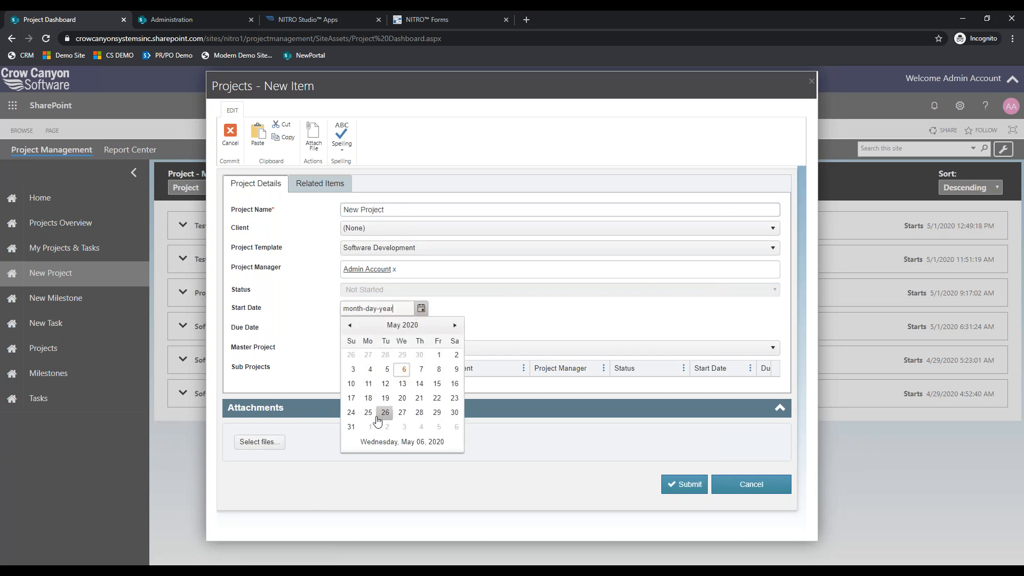
pyautogui.click(378, 418)
pyautogui.click(421, 328)
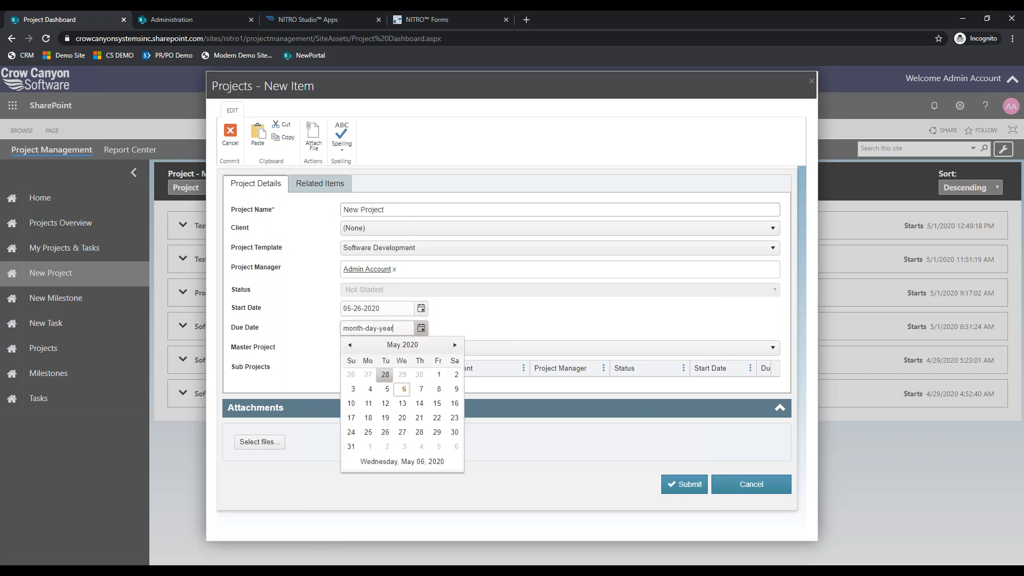
pyautogui.click(383, 418)
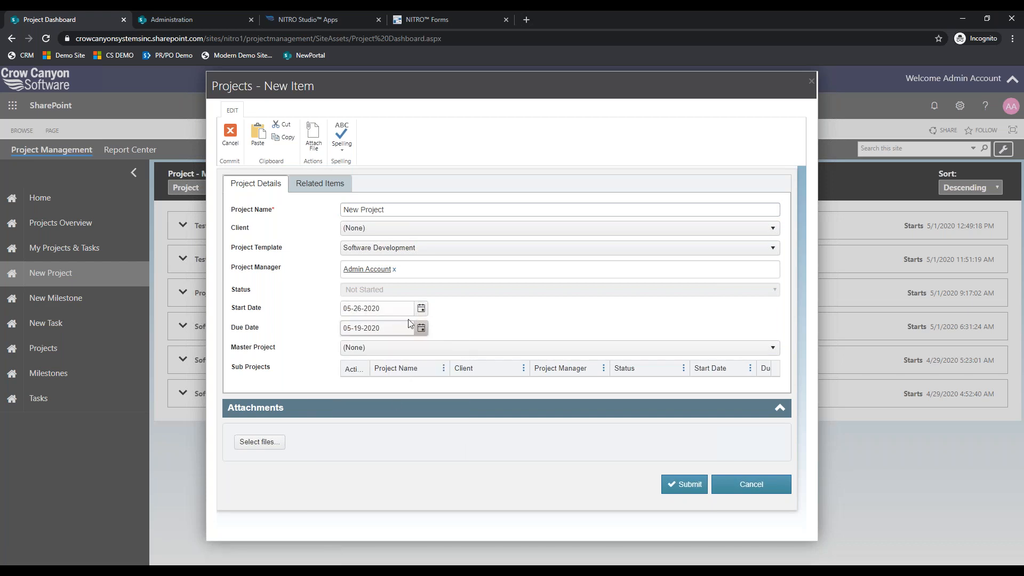
pyautogui.click(421, 328)
pyautogui.click(455, 345)
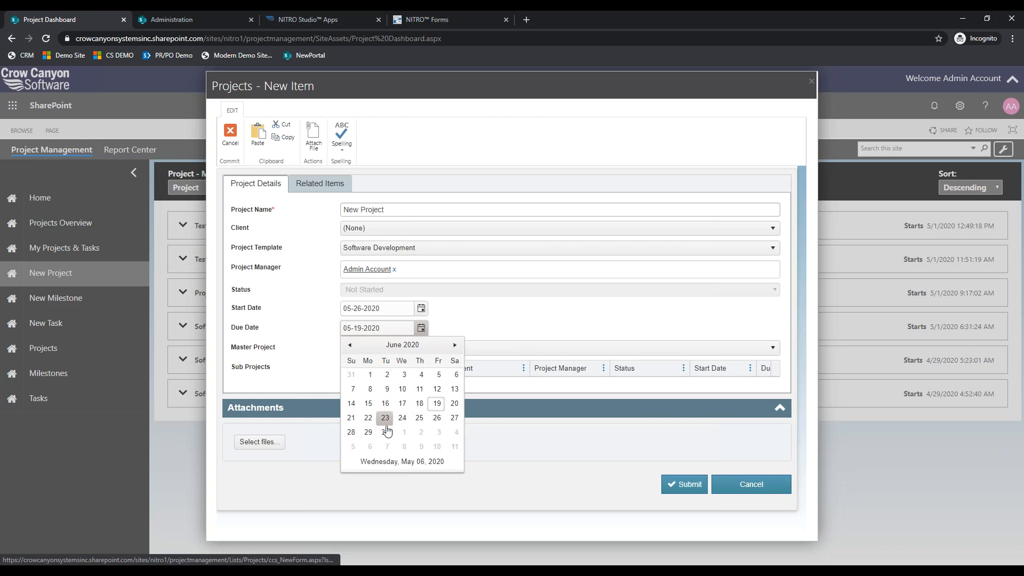
pyautogui.click(388, 432)
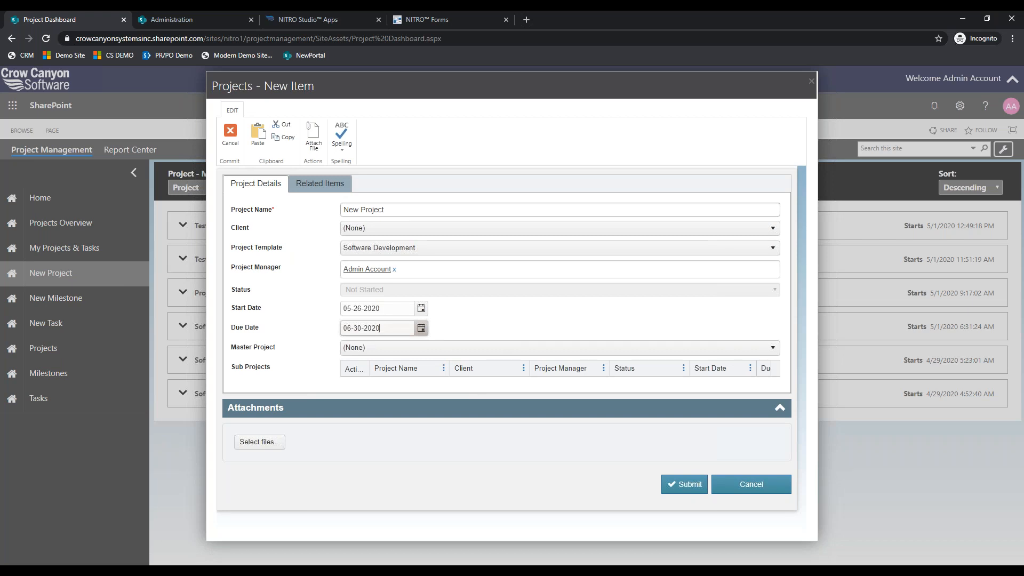
# - Check the project's related items, then submit the new project and dismiss the template creation window
pyautogui.click(320, 183)
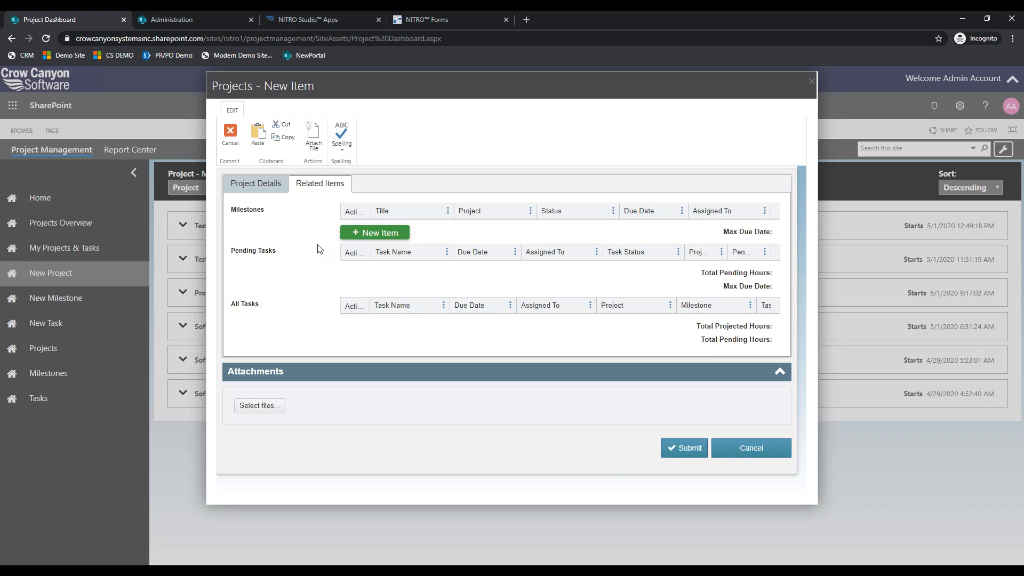
pyautogui.click(263, 191)
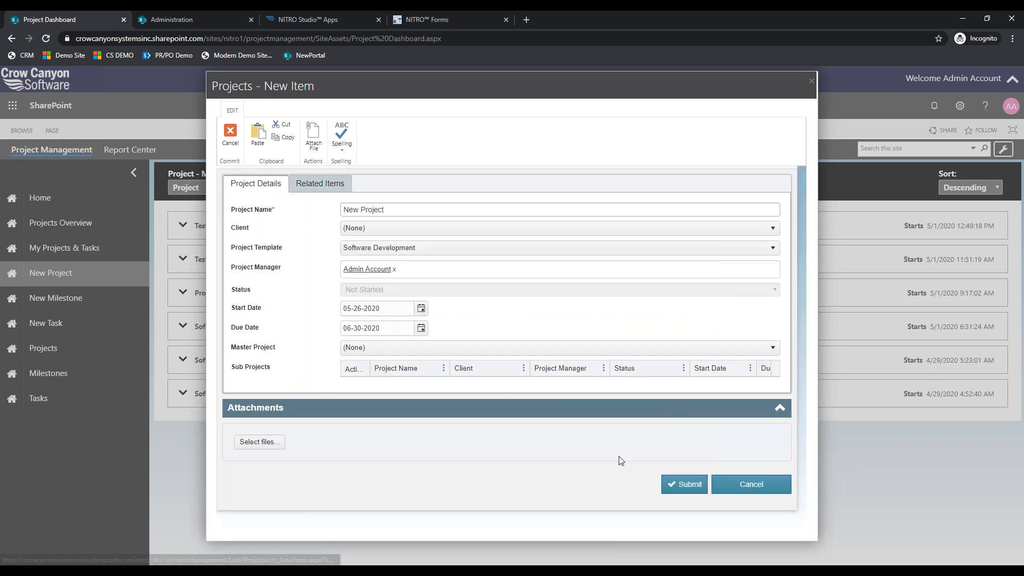
pyautogui.click(682, 484)
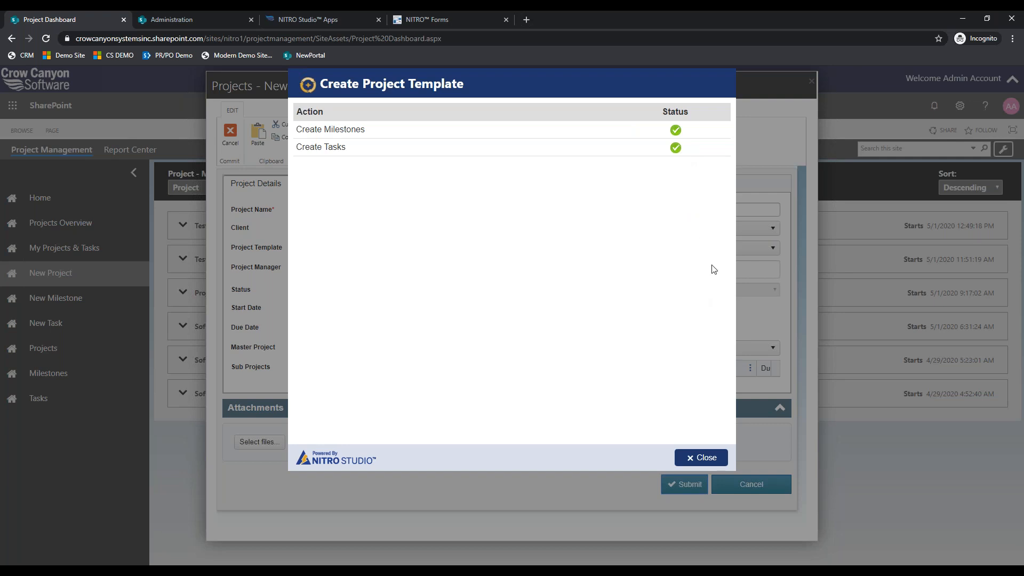
pyautogui.click(711, 458)
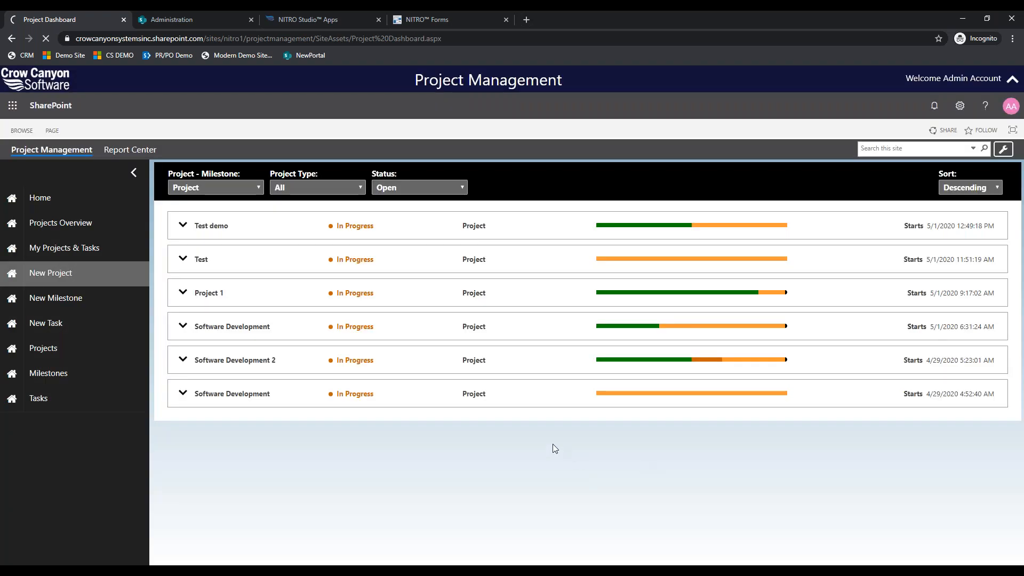
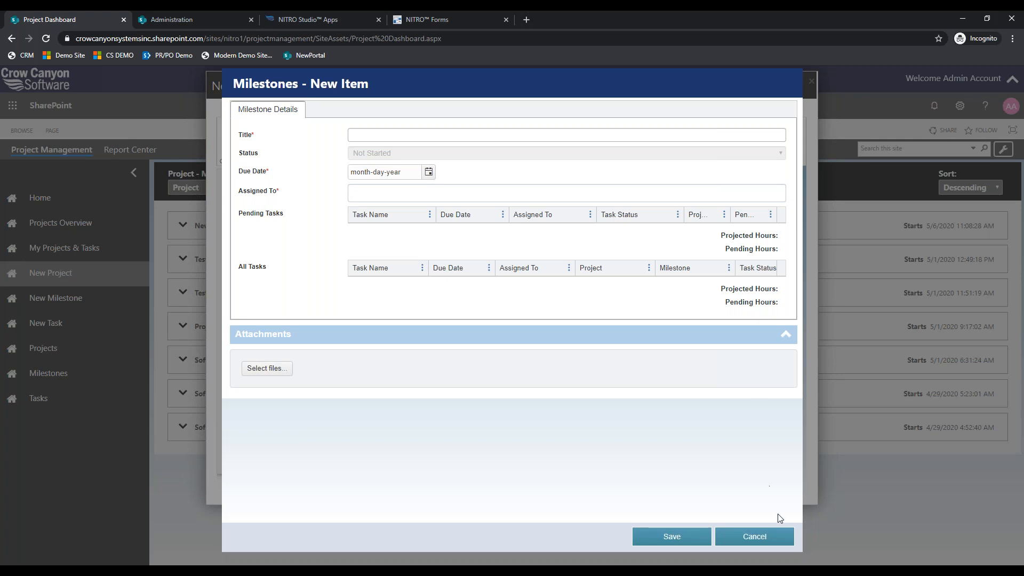
# - Discard the new milestone entry and the blank project form without saving either
pyautogui.click(779, 535)
pyautogui.click(263, 193)
pyautogui.click(367, 248)
pyautogui.click(322, 256)
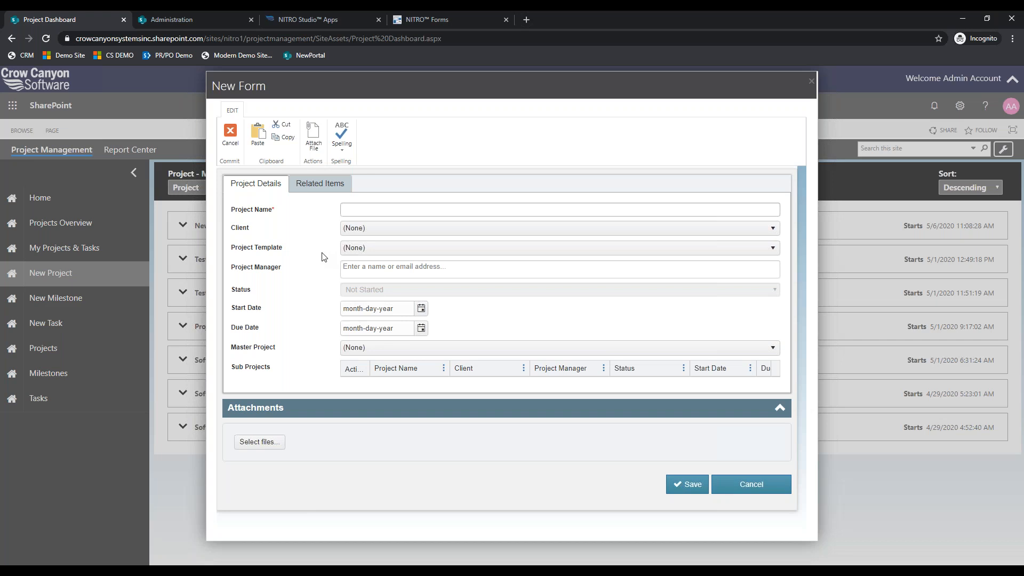
pyautogui.click(778, 482)
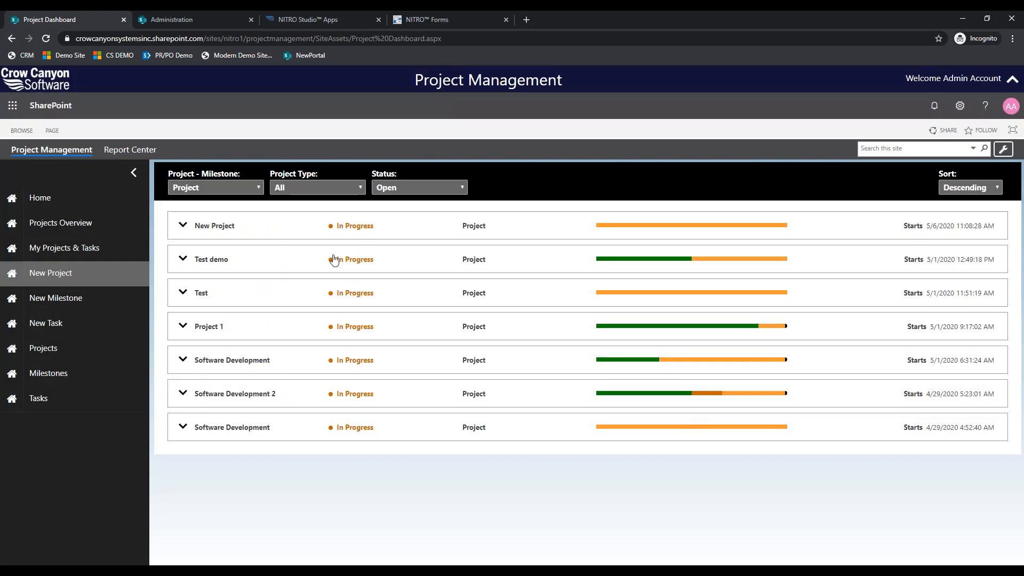
# - Open the form of New Project from the dashboard and examine its related milestones, pending tasks and all tasks
pyautogui.click(205, 233)
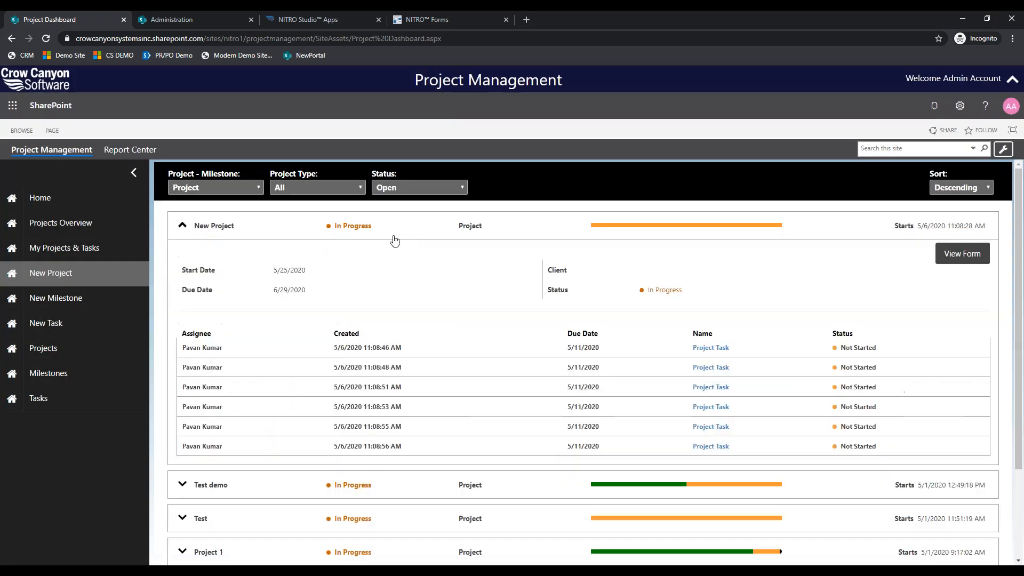
pyautogui.click(962, 255)
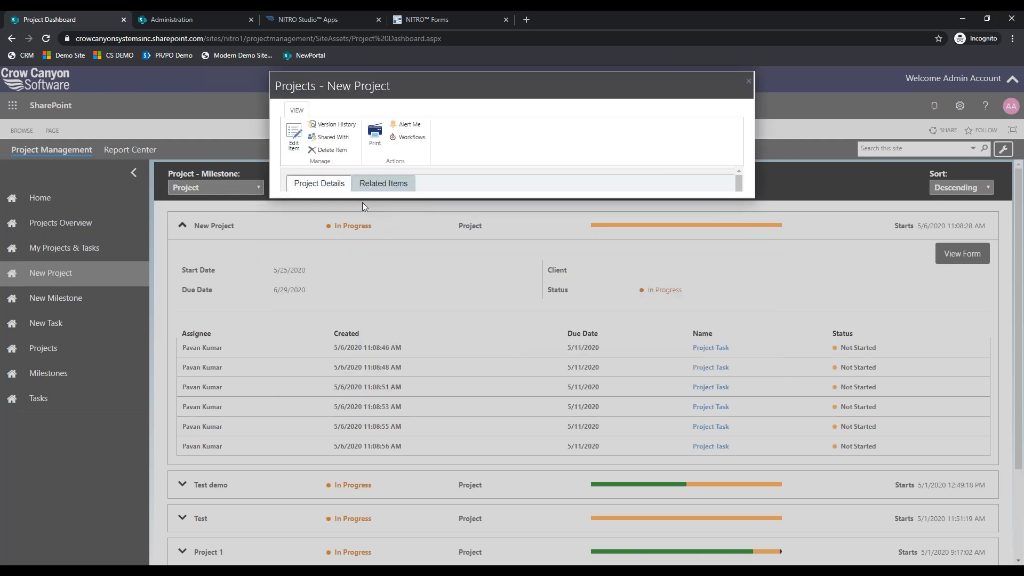
pyautogui.click(320, 184)
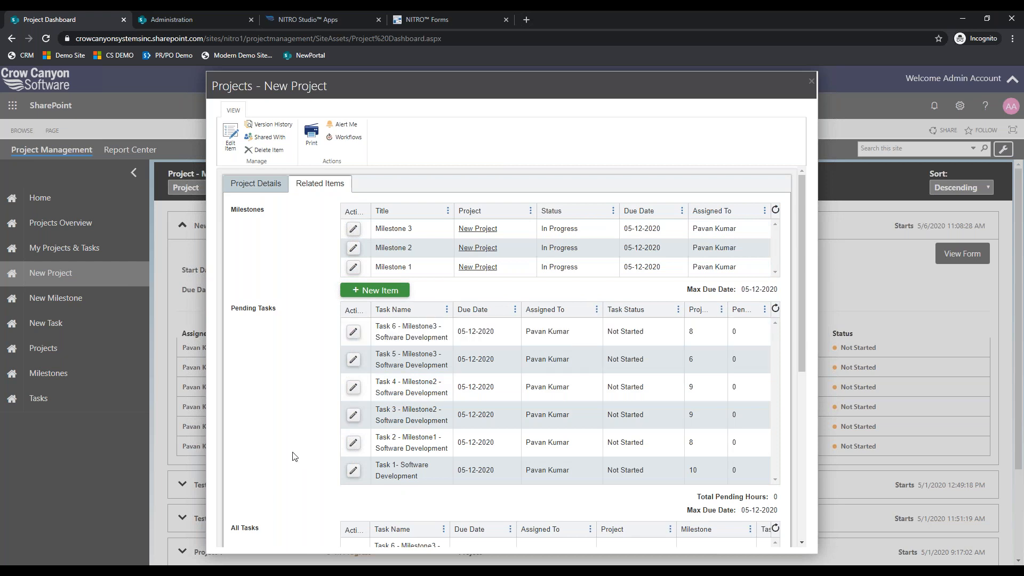
pyautogui.scroll(-2, 293, 456)
pyautogui.scroll(1, 297, 457)
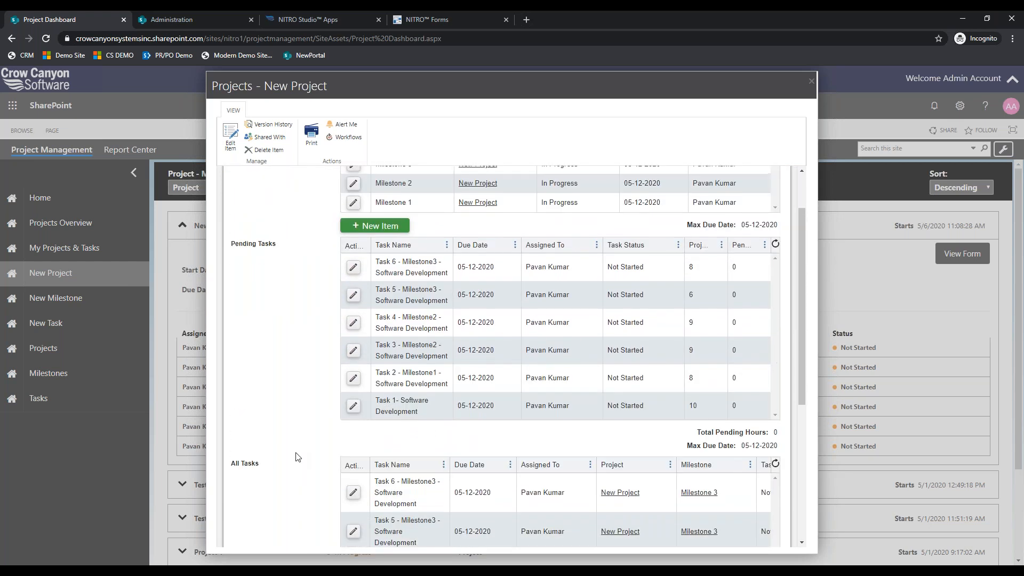
pyautogui.scroll(1, 297, 457)
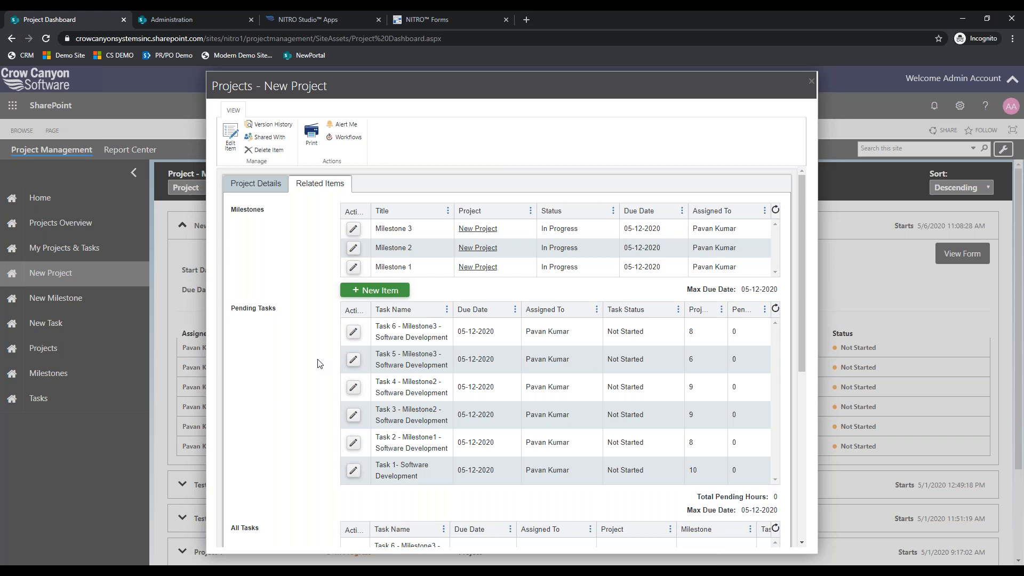
pyautogui.scroll(-1, 318, 363)
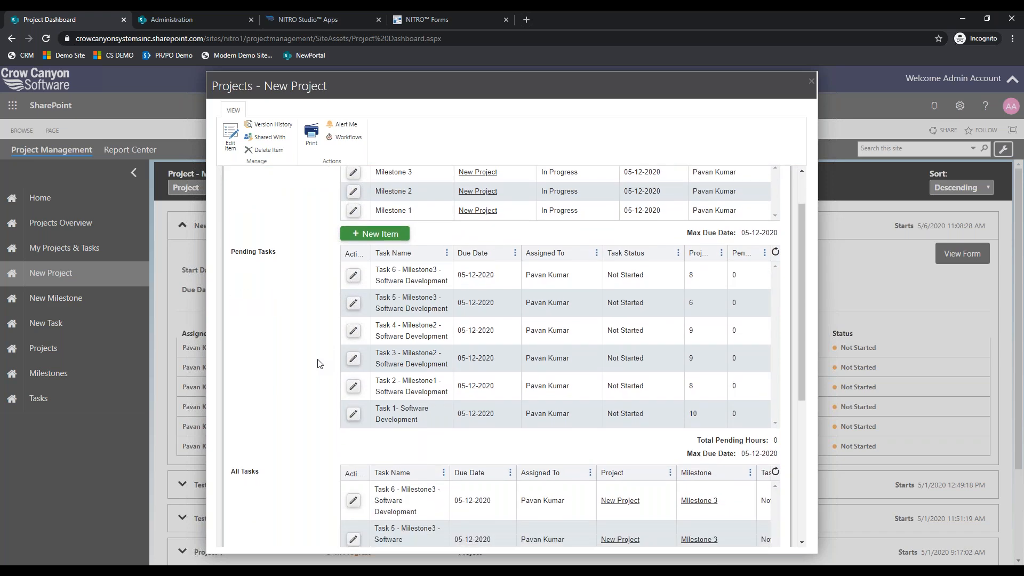
pyautogui.scroll(1, 318, 363)
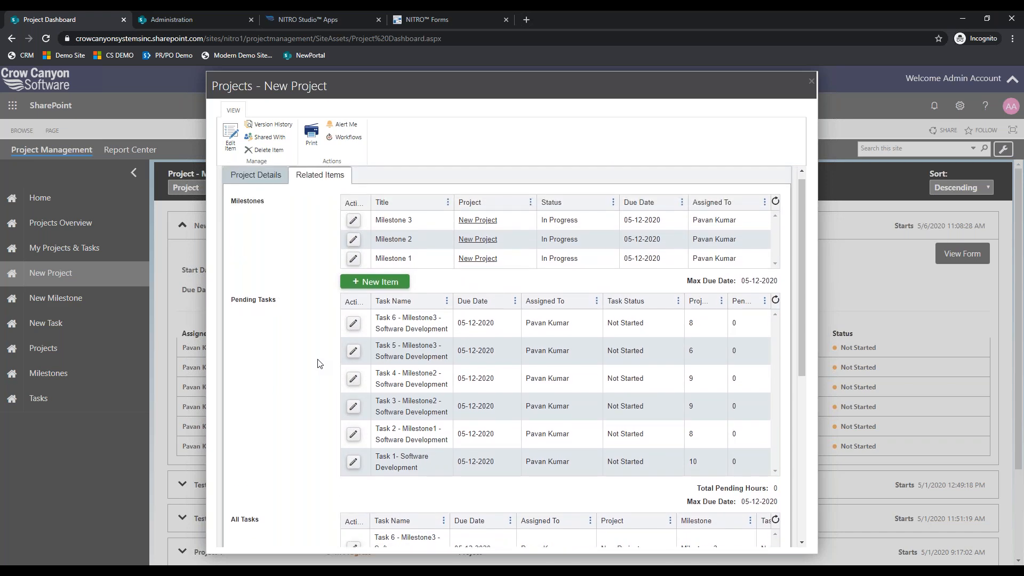
# - Open Task 1- Software Development from the pending tasks for editing and reassign it to Admin Account
pyautogui.click(425, 465)
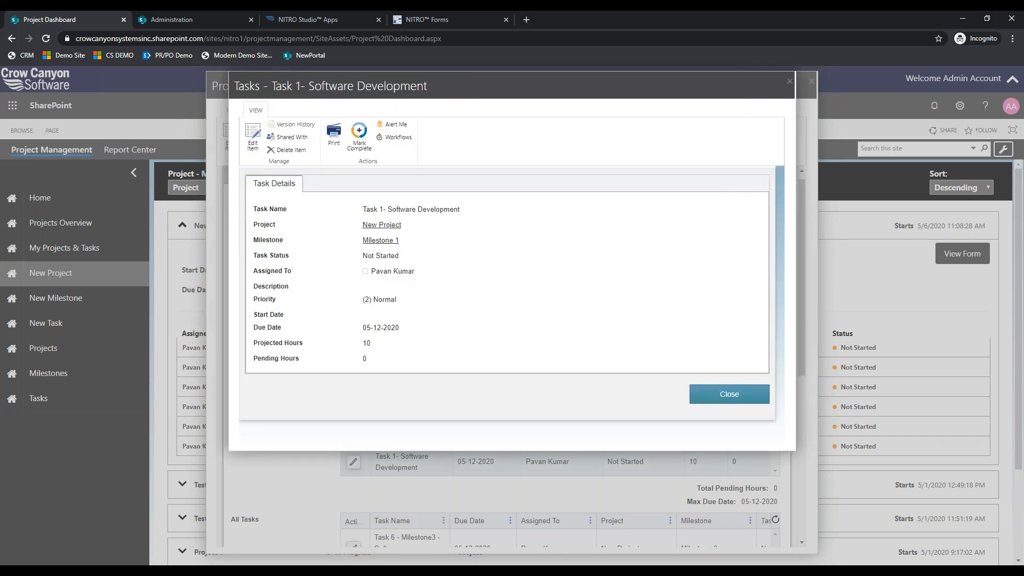
pyautogui.click(250, 142)
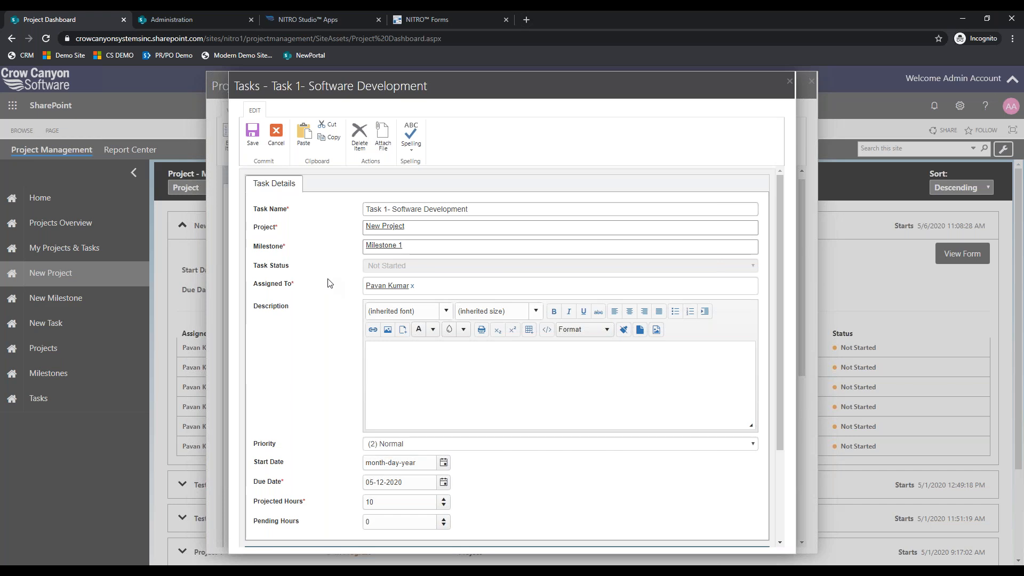
pyautogui.click(385, 244)
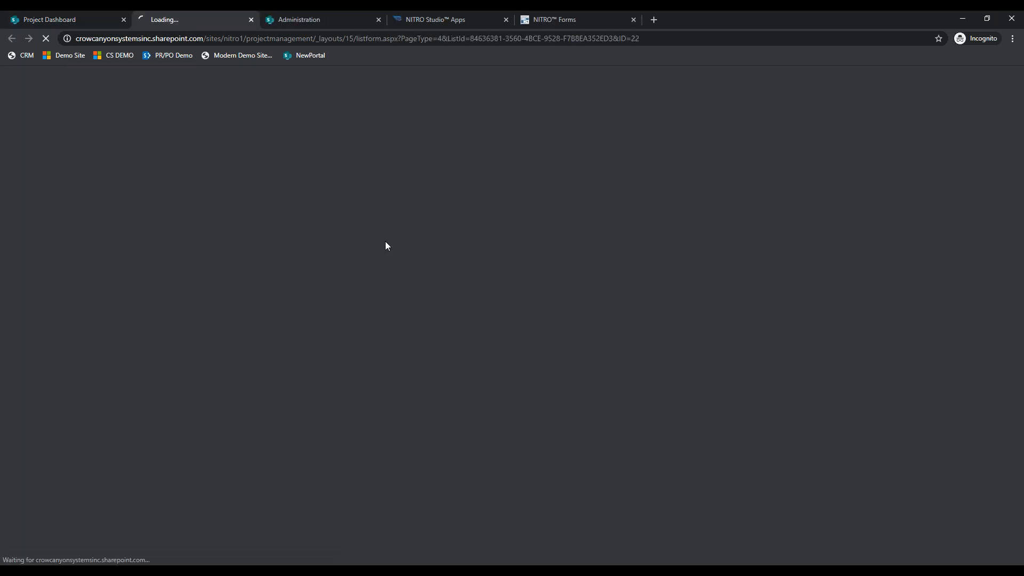
pyautogui.click(251, 20)
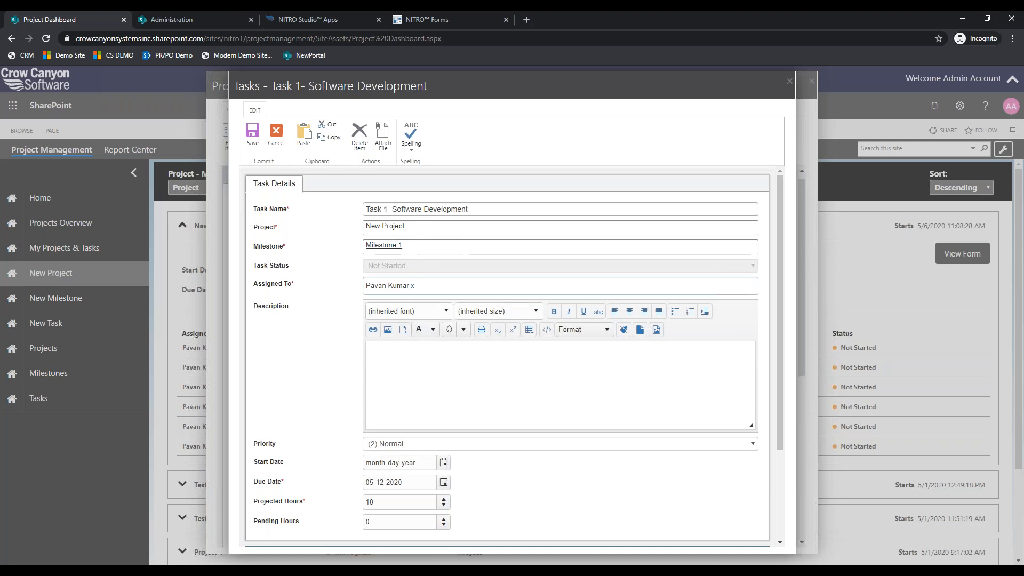
pyautogui.click(412, 286)
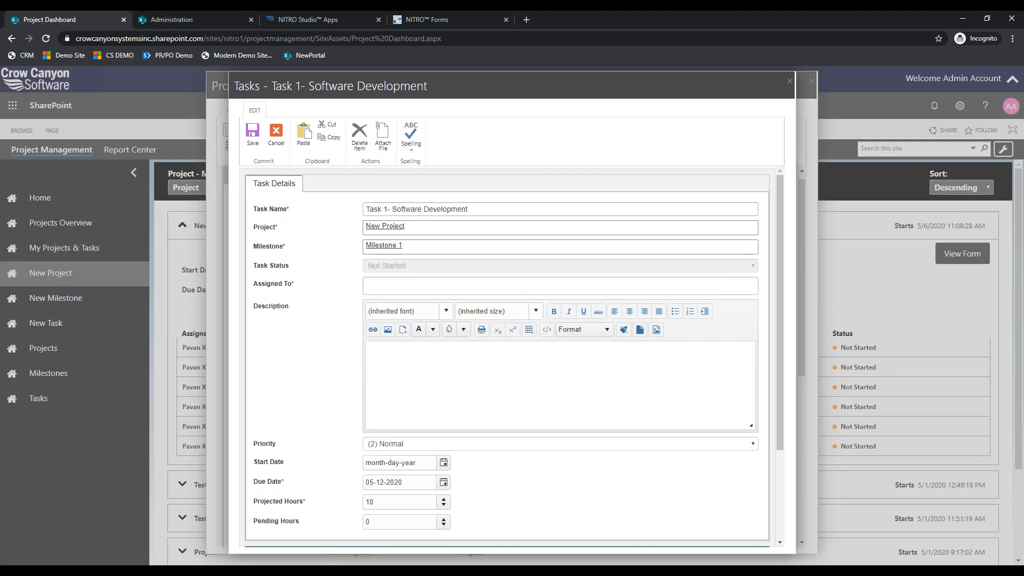
pyautogui.write('ad')
pyautogui.press('Down')
pyautogui.press('Return')
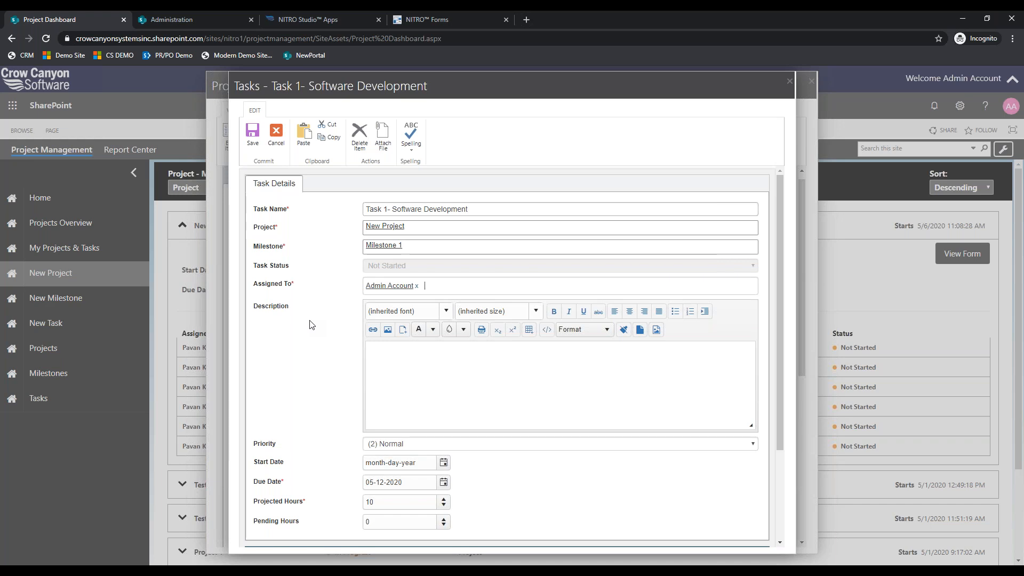
# - Enlarge the task's description box and insert a table with two rows and one column into it
pyautogui.scroll(-1, 312, 325)
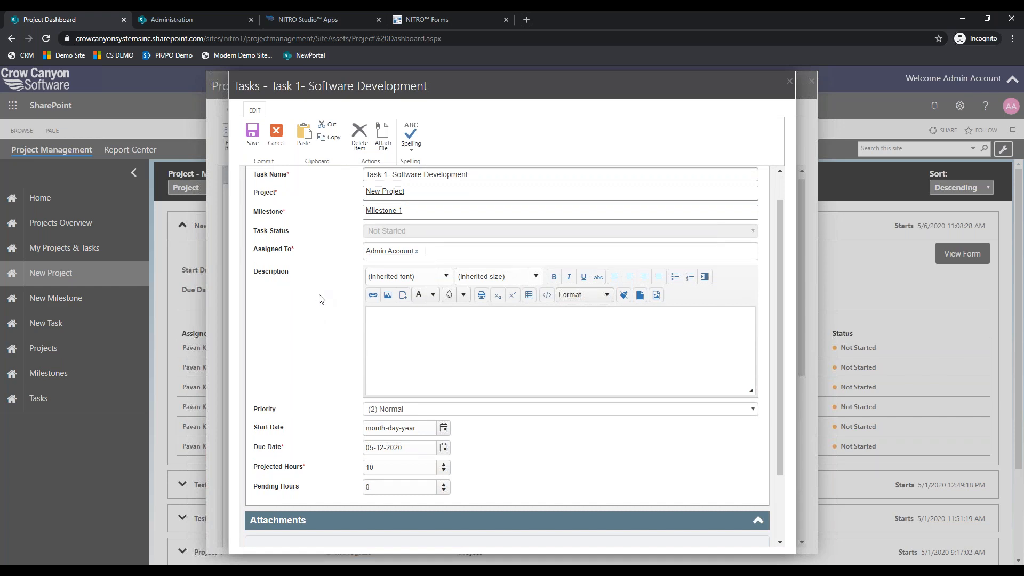
pyautogui.scroll(1, 320, 299)
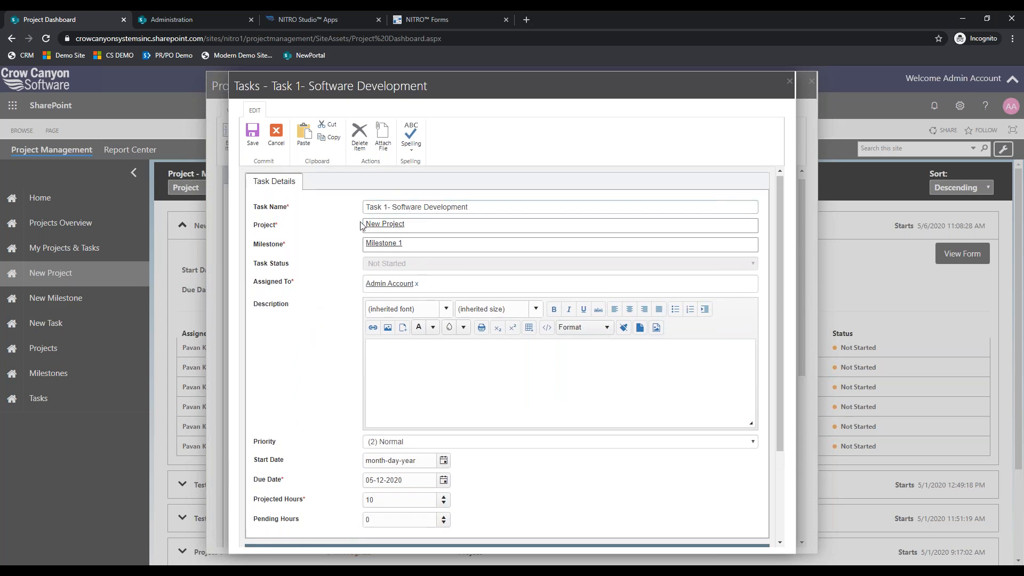
pyautogui.click(450, 373)
pyautogui.moveTo(751, 423); pyautogui.dragTo(752, 510)
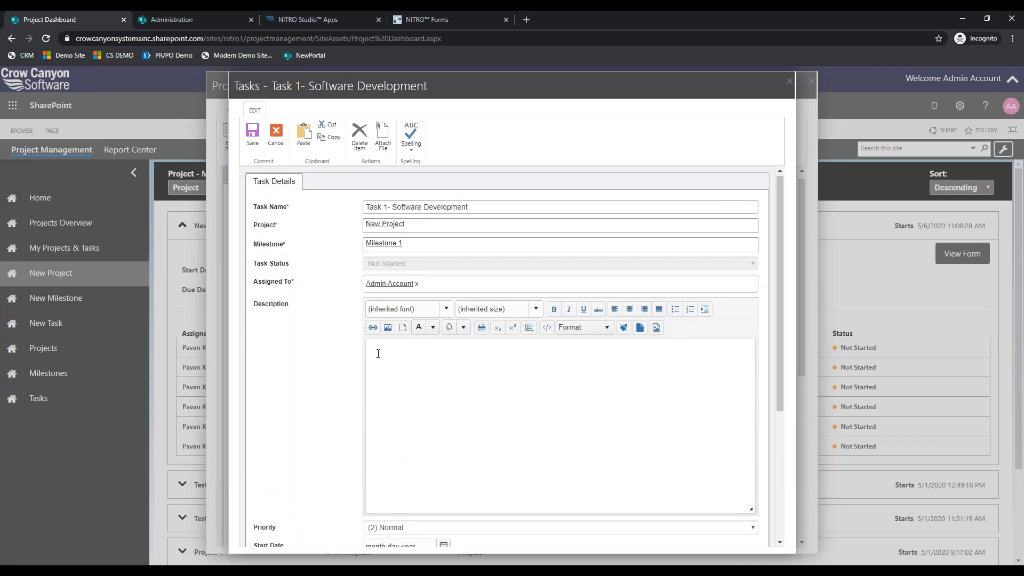
pyautogui.click(529, 327)
pyautogui.click(532, 357)
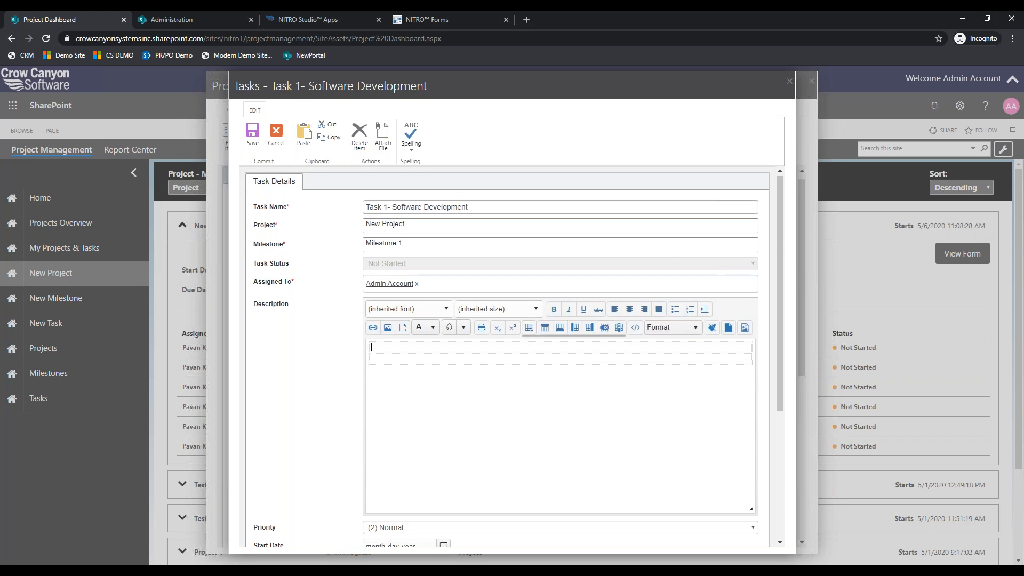
# - Set the task's pending hours to 5 and save the task
pyautogui.scroll(-1, 420, 479)
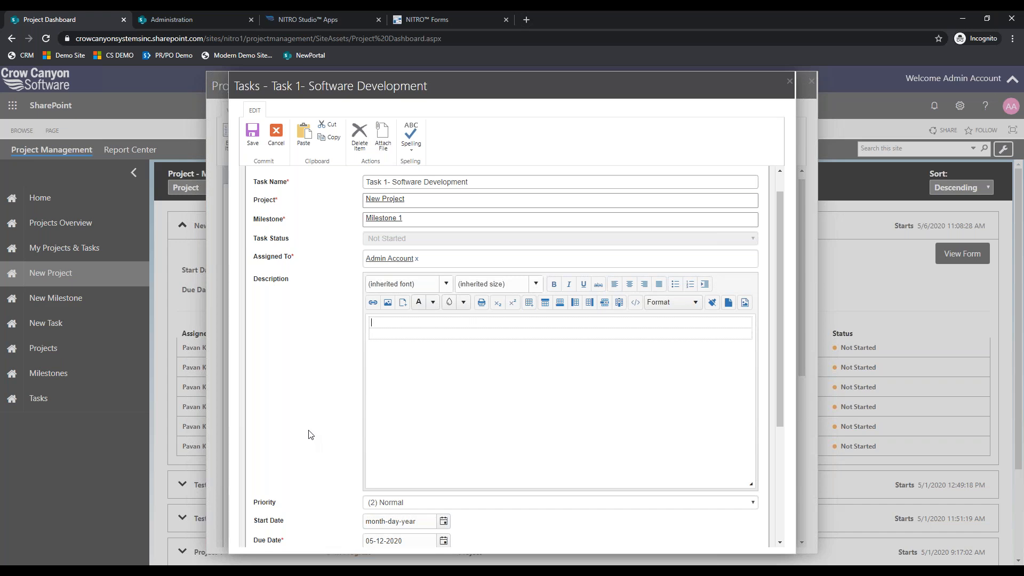
pyautogui.scroll(-2, 332, 391)
pyautogui.scroll(-2, 331, 392)
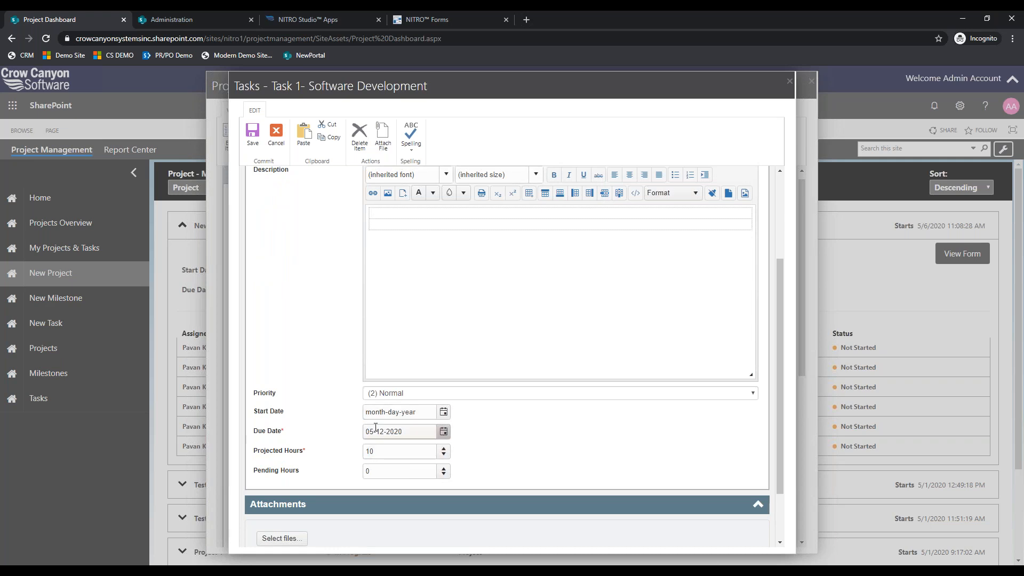
pyautogui.click(376, 470)
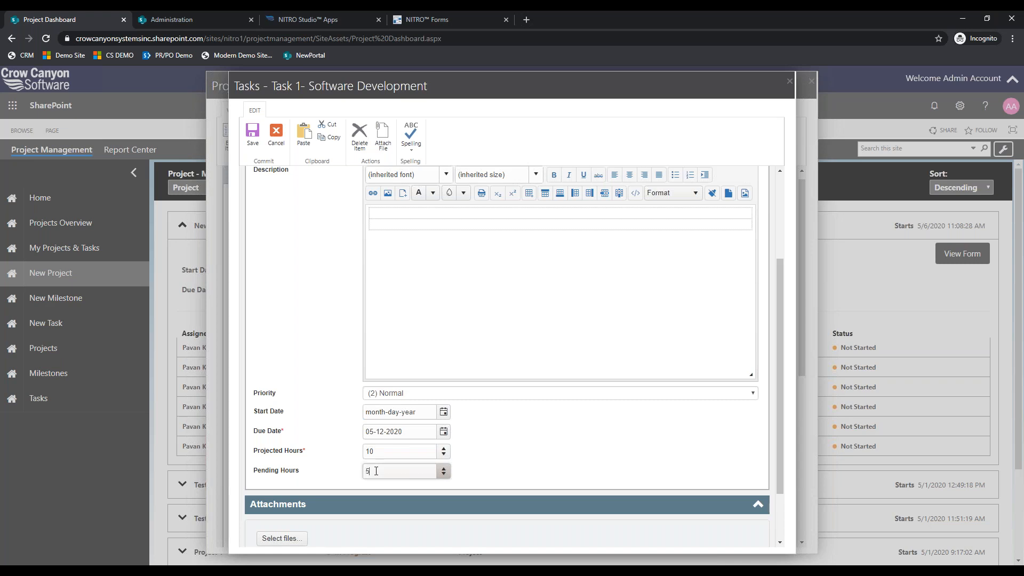
pyautogui.scroll(2, 299, 393)
pyautogui.scroll(1, 299, 393)
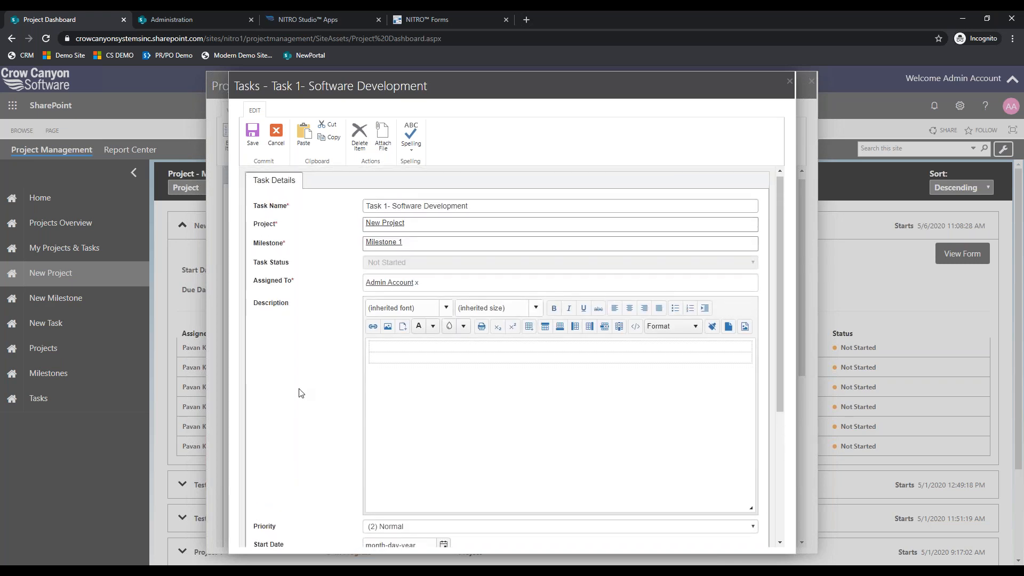
pyautogui.scroll(-4, 299, 393)
pyautogui.click(633, 513)
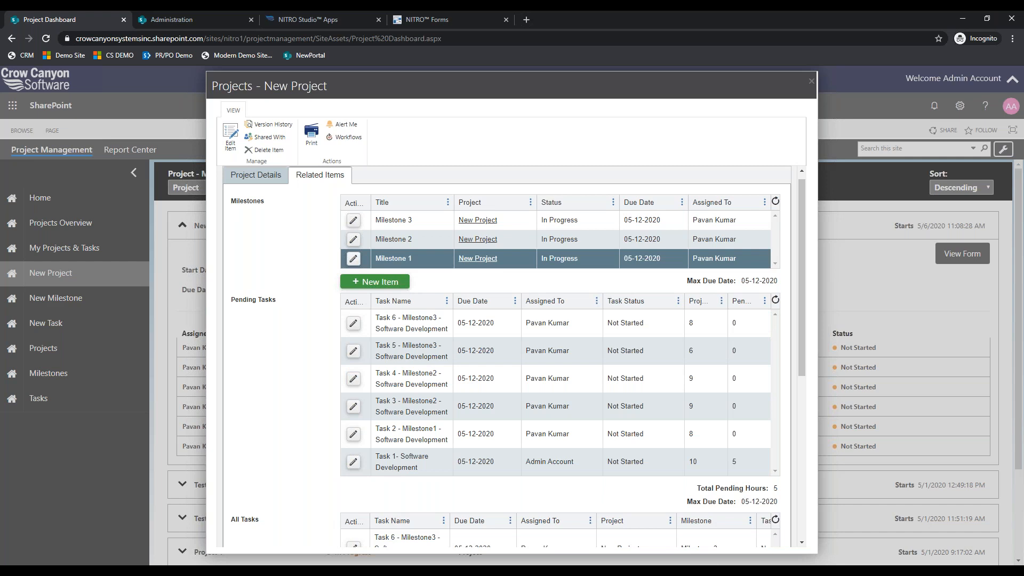
# - Close the New Project form, then expand the Test demo project on the dashboard and examine its tasks
pyautogui.click(811, 81)
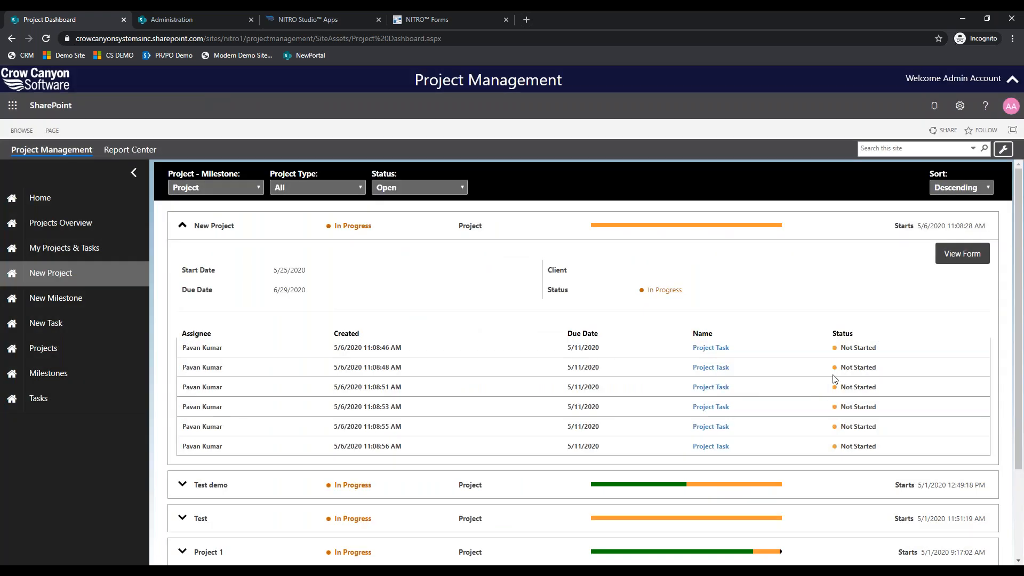
pyautogui.click(228, 495)
pyautogui.scroll(-3, 228, 493)
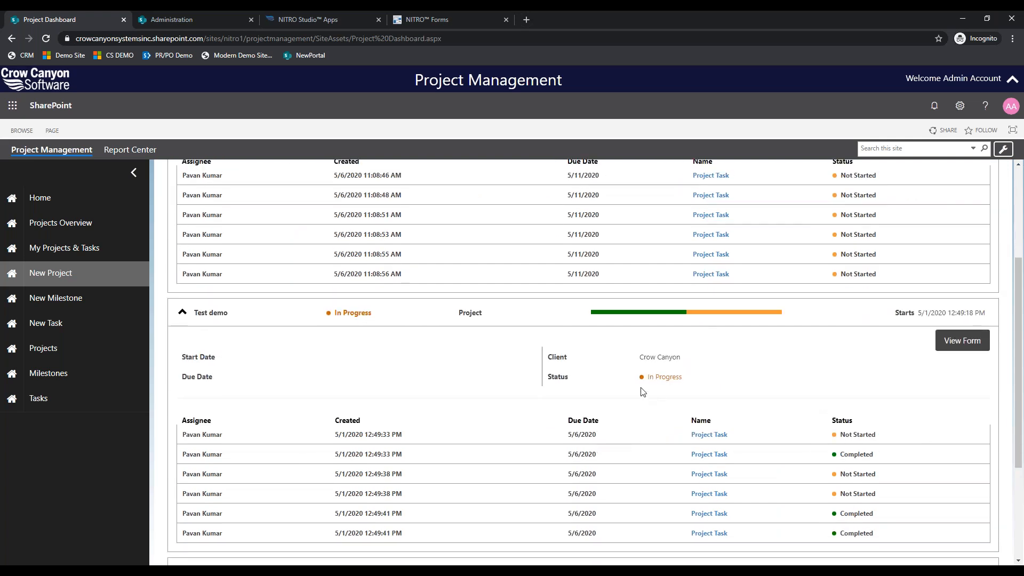
pyautogui.scroll(3, 642, 392)
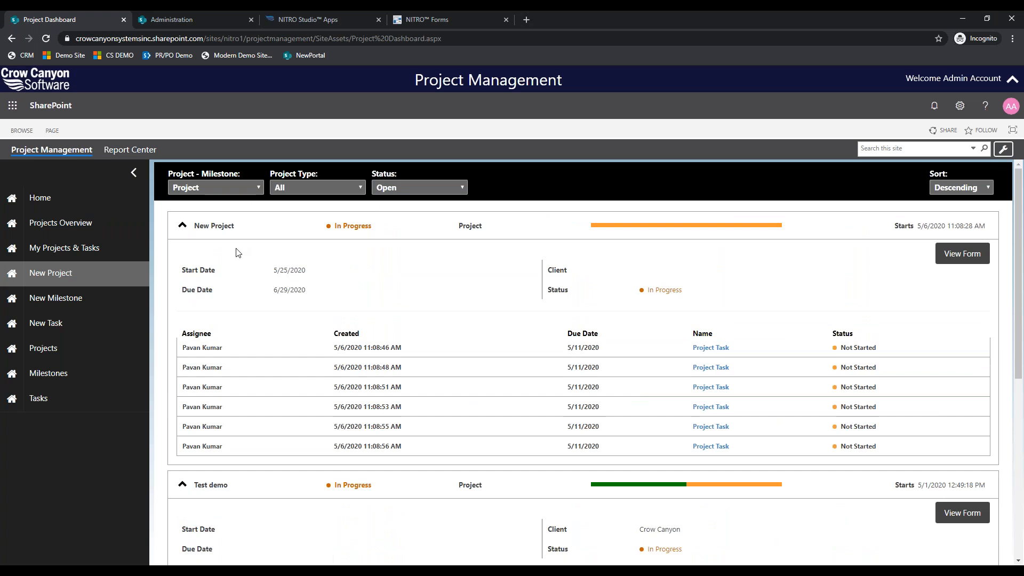
# - Open New Project from the dashboard for editing and set its client to Crow Canyon
pyautogui.click(962, 254)
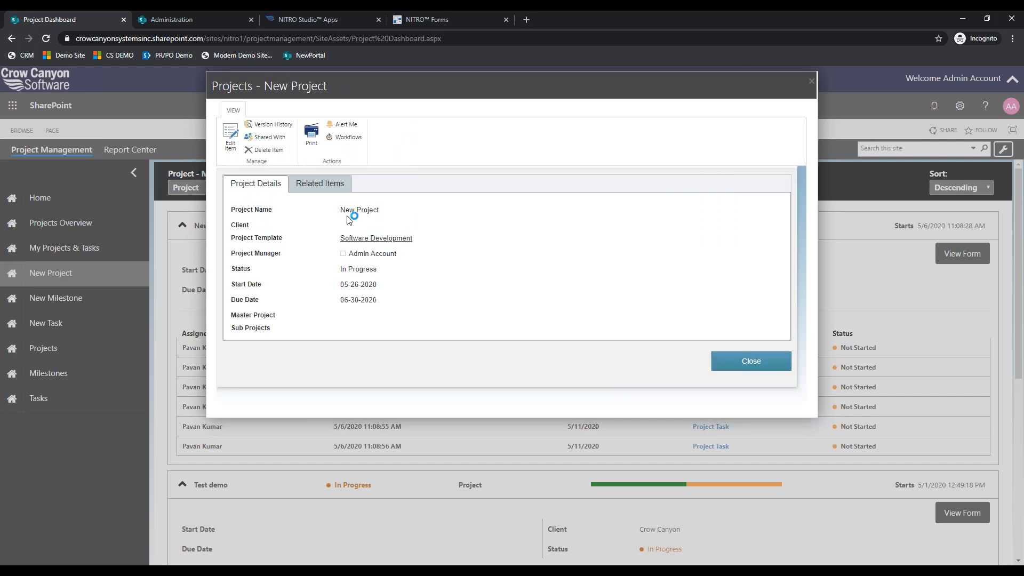
pyautogui.click(229, 138)
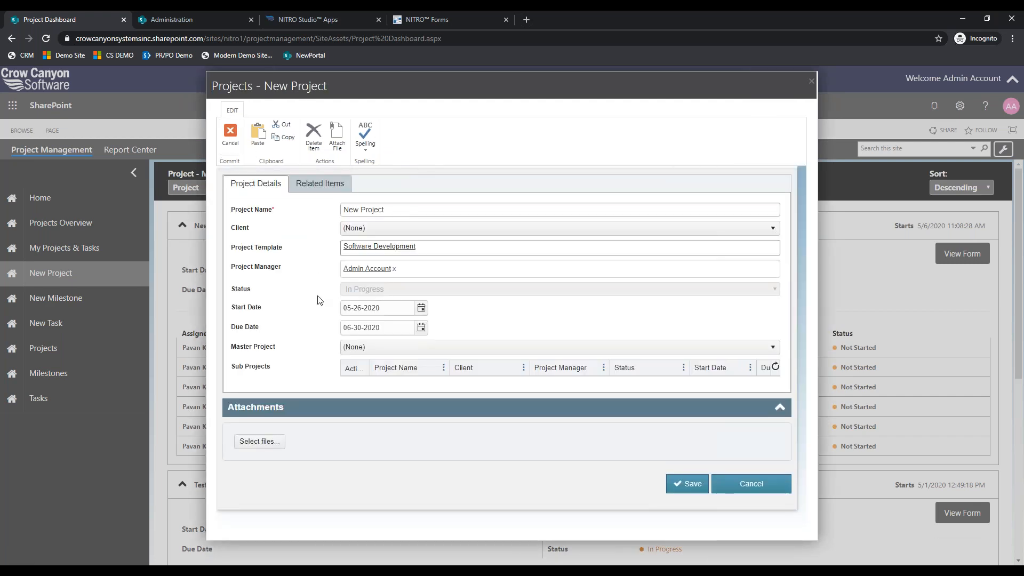
pyautogui.click(417, 233)
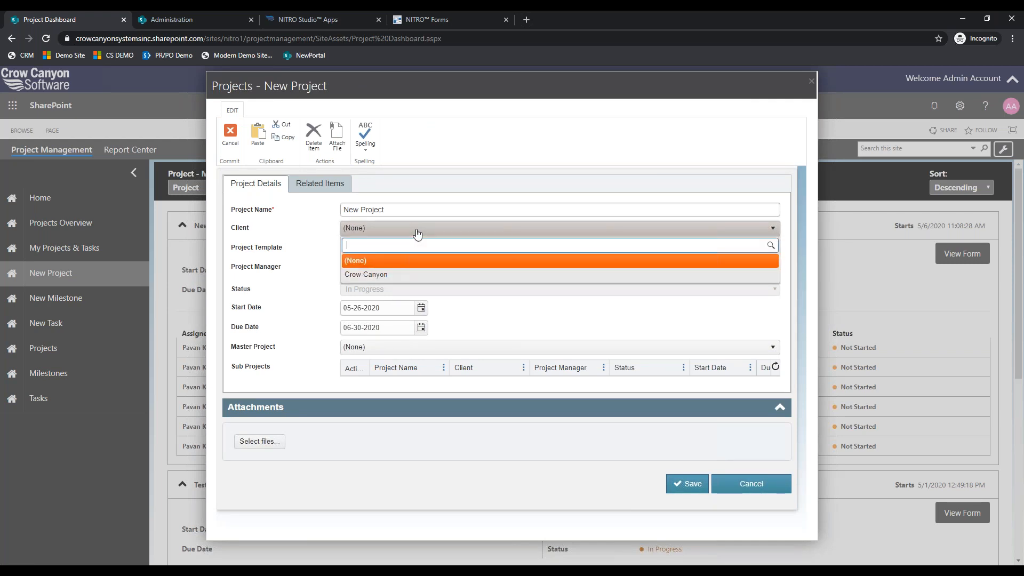
pyautogui.click(311, 253)
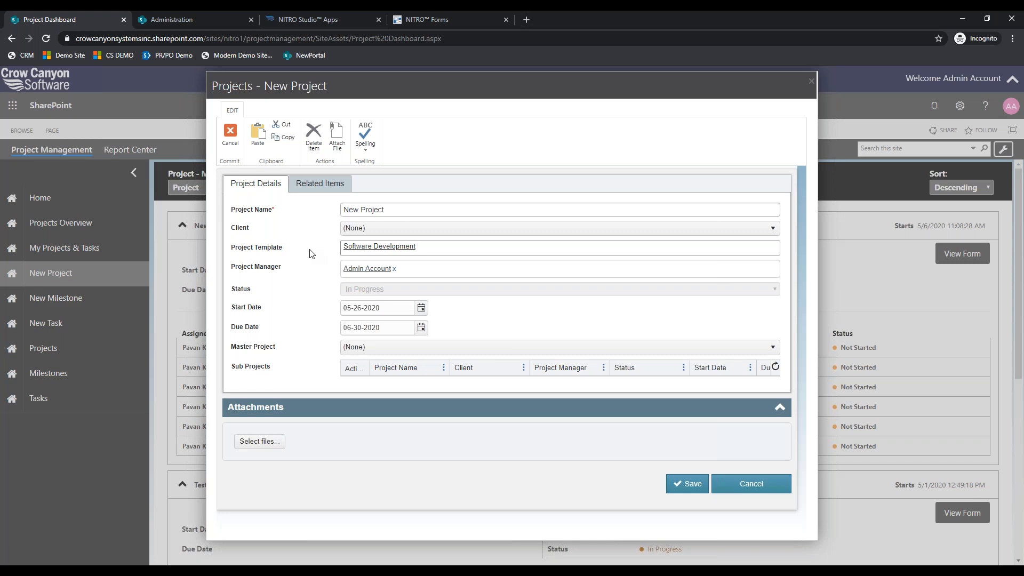
pyautogui.click(355, 227)
pyautogui.click(382, 273)
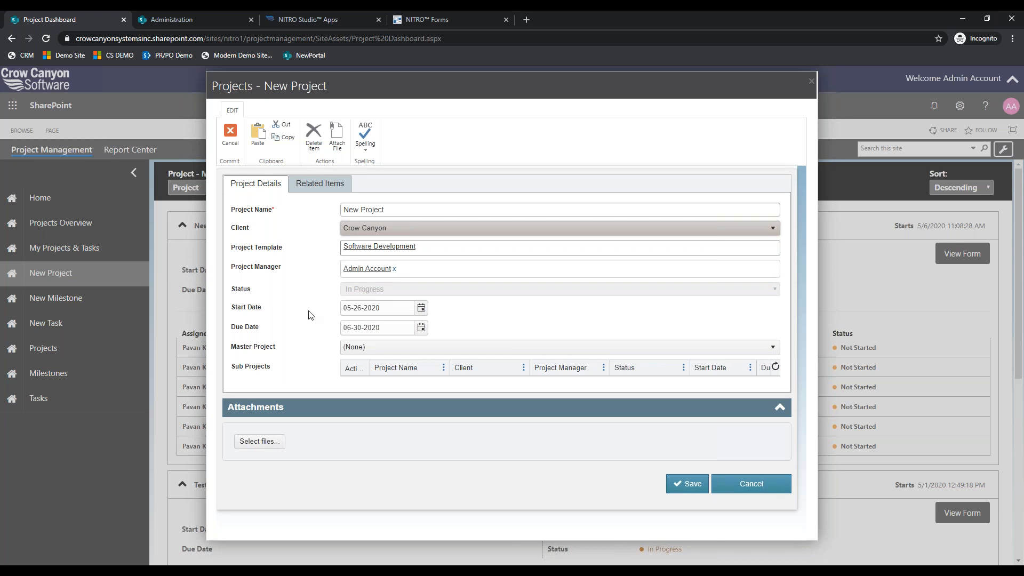
# - Show the project's related items, then view the NITRO Studio Apps page and return to the Project Dashboard
pyautogui.click(315, 185)
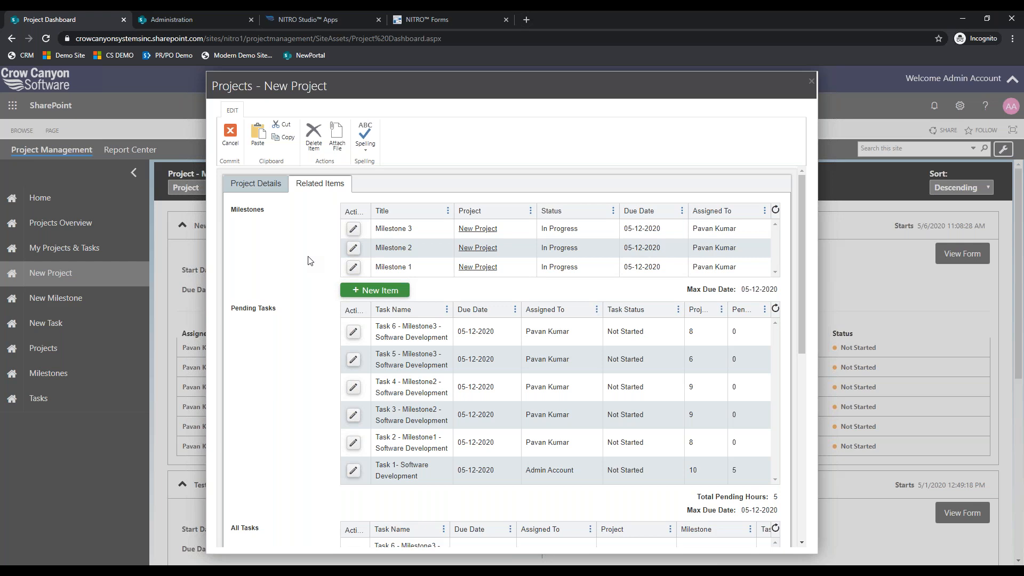
pyautogui.click(320, 19)
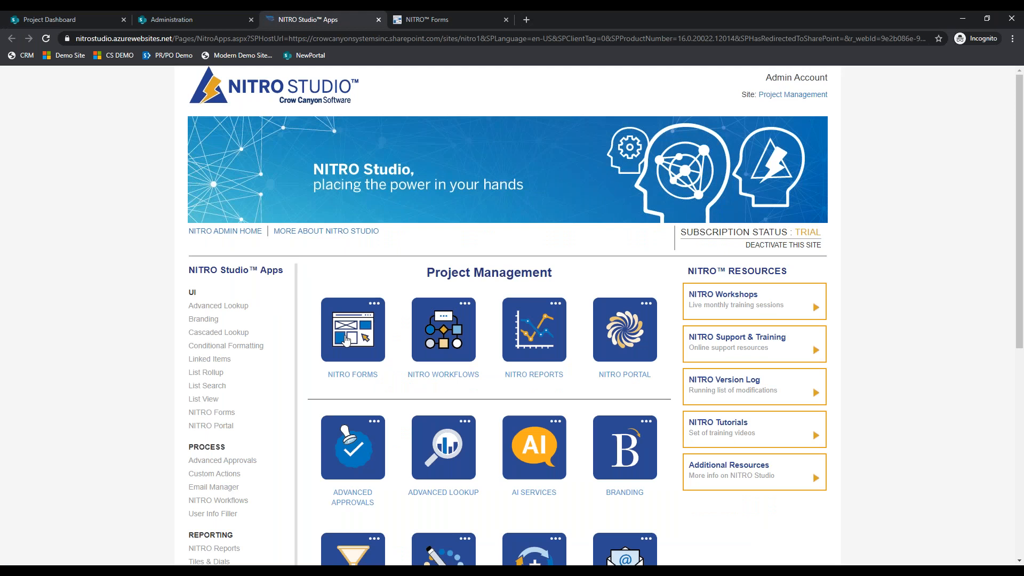
pyautogui.click(34, 25)
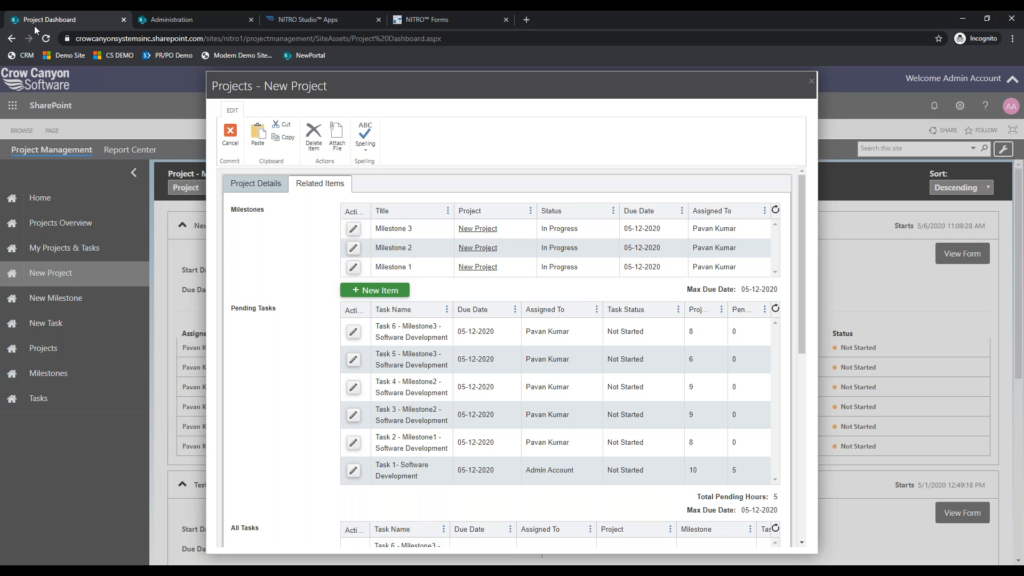
# - Open Milestone 1 from the related milestones, examine its pending tasks and all tasks, then close it
pyautogui.doubleClick(404, 269)
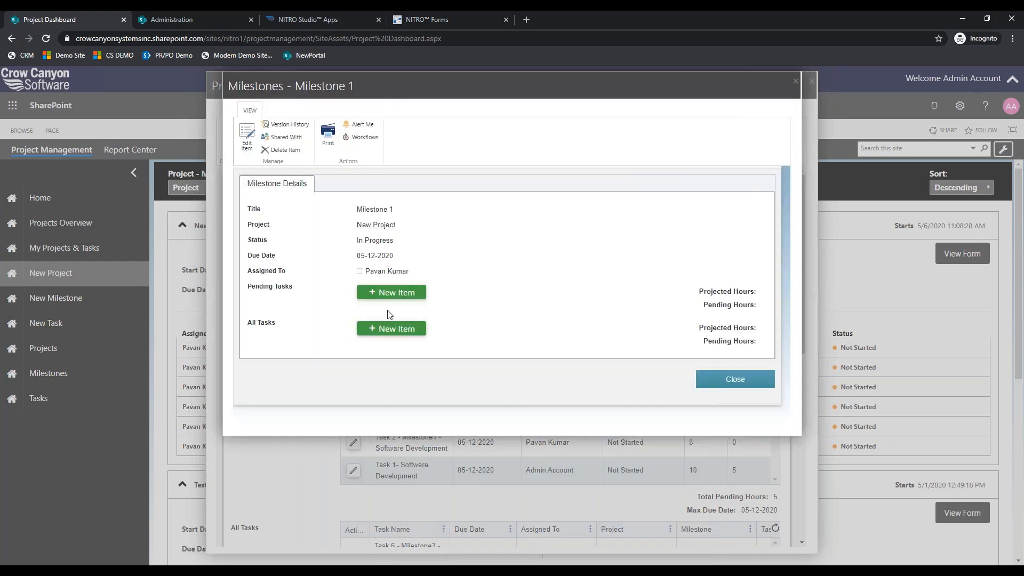
pyautogui.scroll(-2, 520, 289)
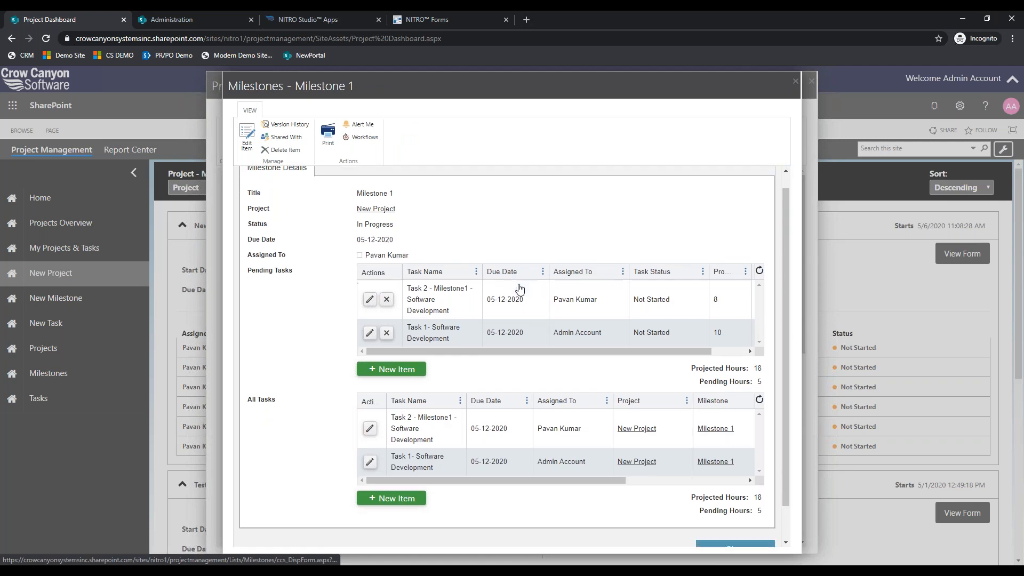
pyautogui.scroll(2, 498, 354)
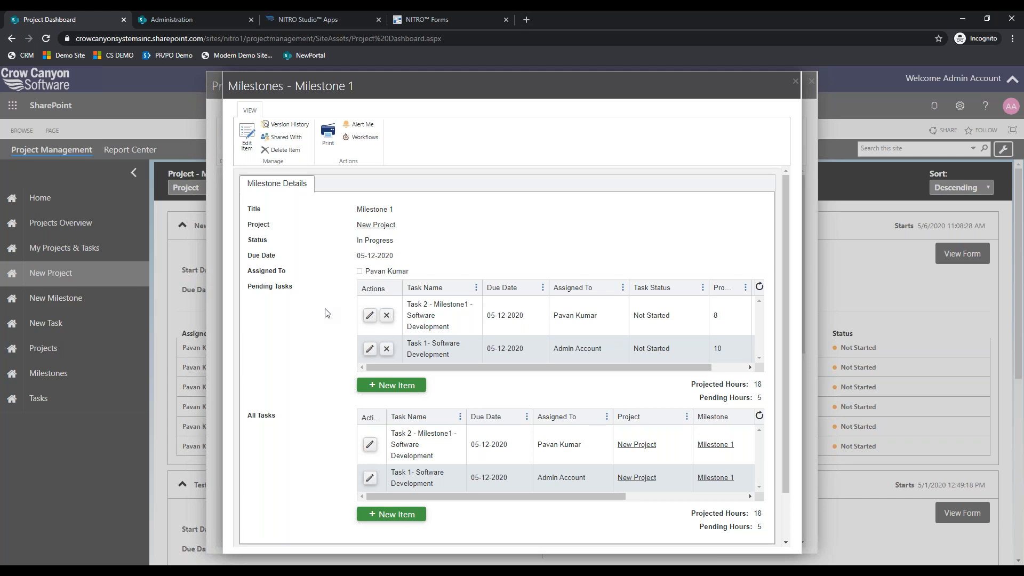
pyautogui.scroll(-2, 326, 312)
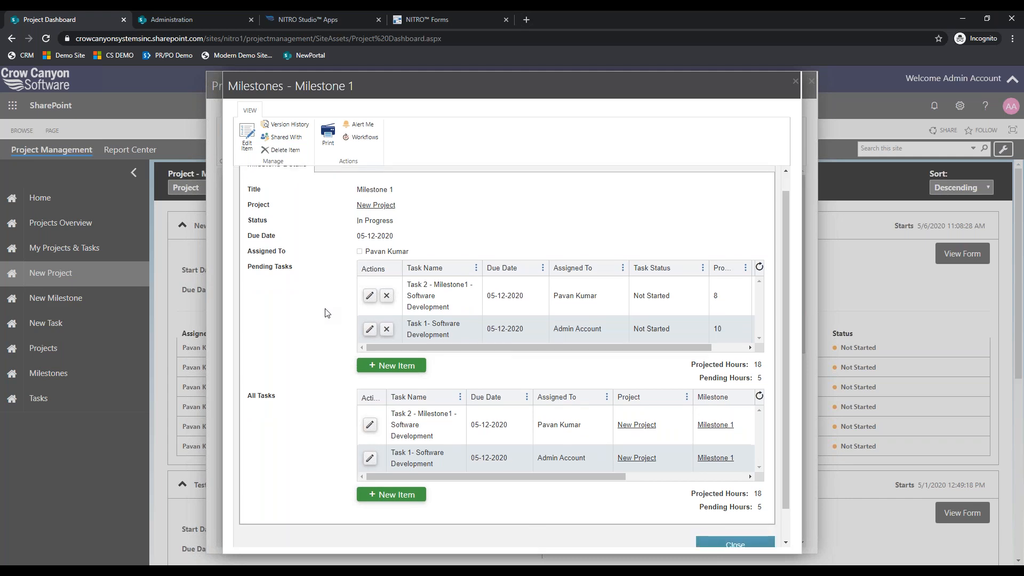
pyautogui.click(745, 540)
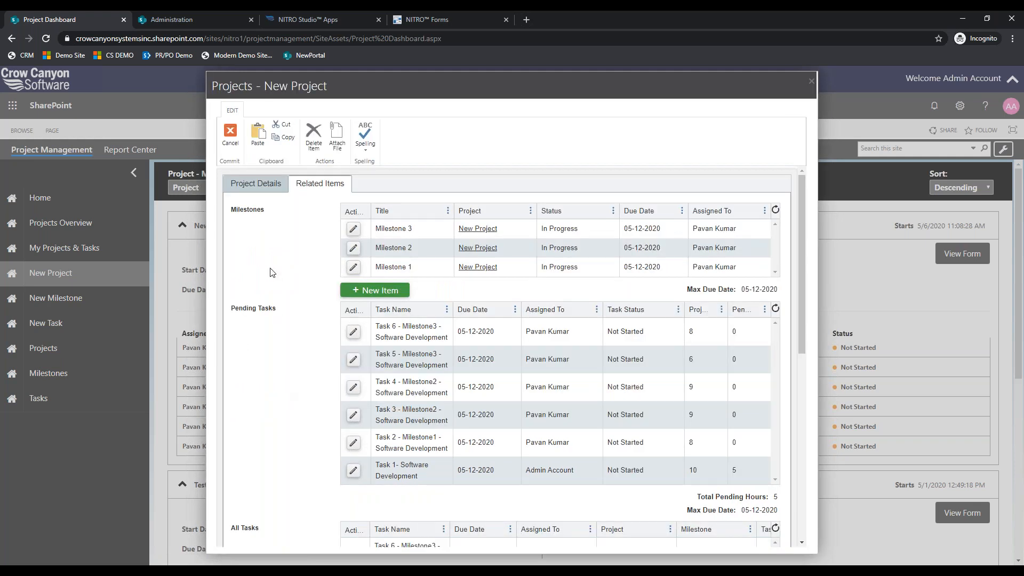
# - Return to the project's details and set its master project to Project 1
pyautogui.scroll(-5, 292, 354)
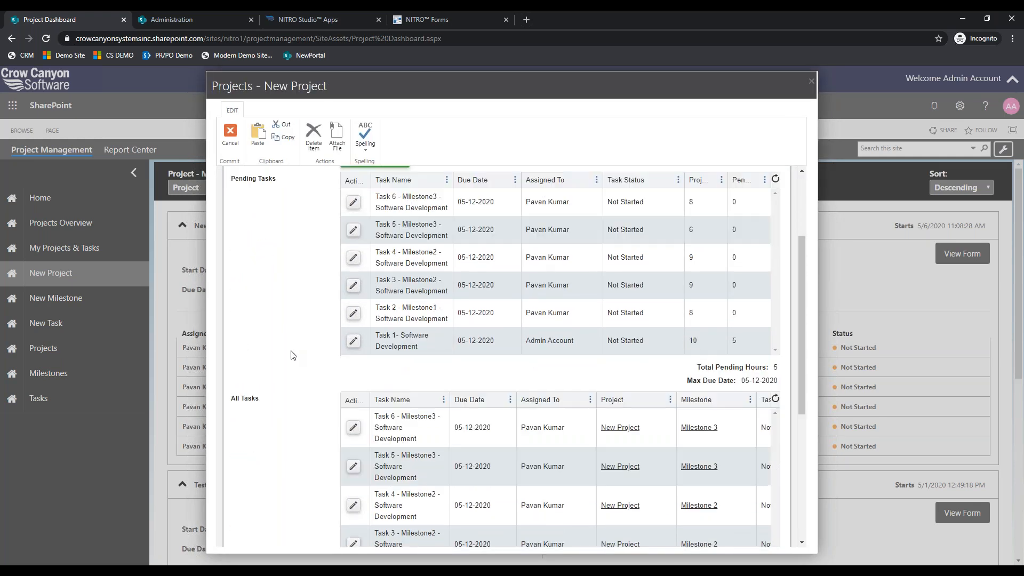
pyautogui.scroll(-5, 291, 354)
pyautogui.click(247, 184)
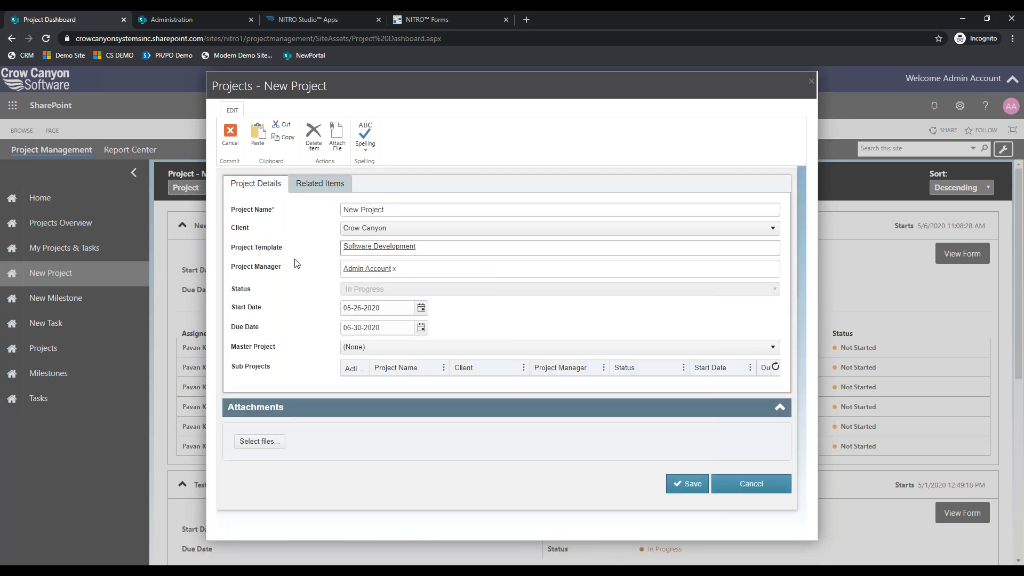
pyautogui.click(406, 348)
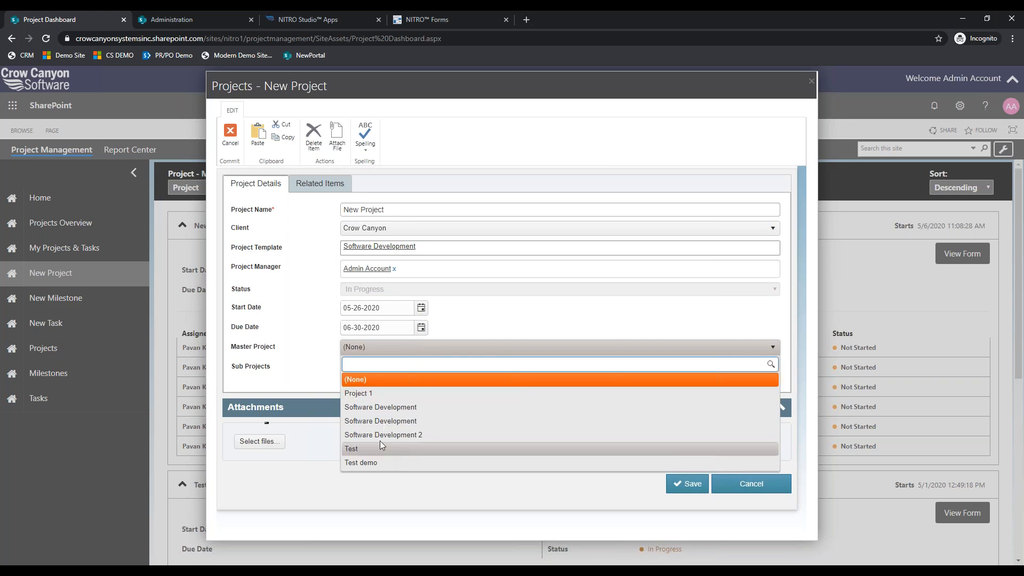
pyautogui.click(372, 394)
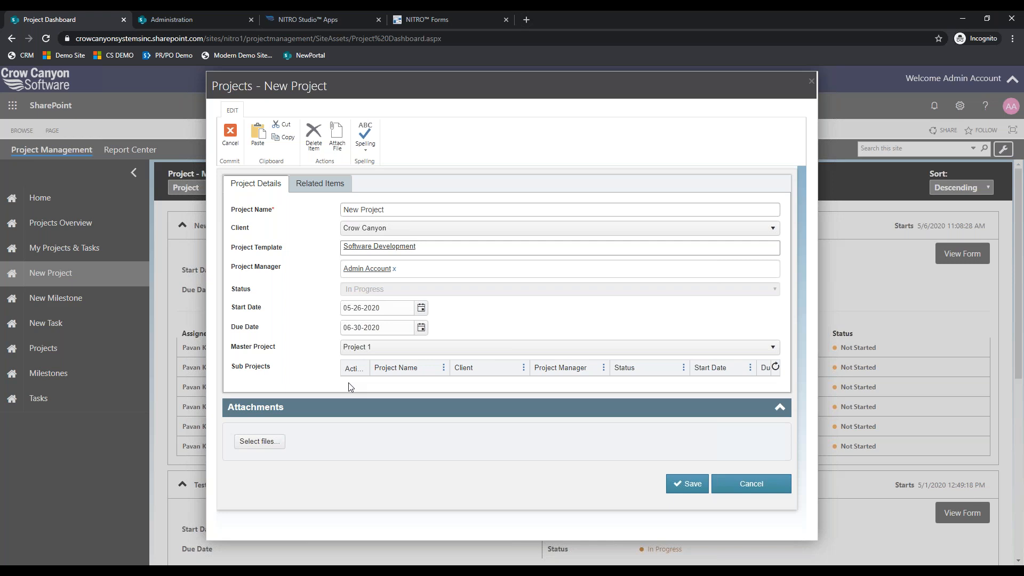
# - Save the New Project changes and filter the Project Dashboard to show only projects
pyautogui.click(683, 487)
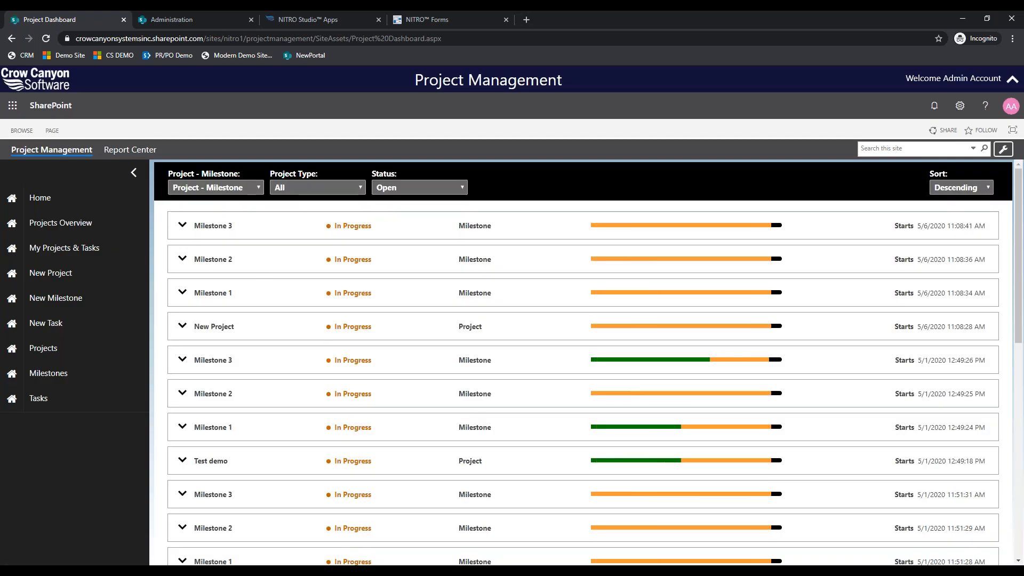
pyautogui.click(281, 227)
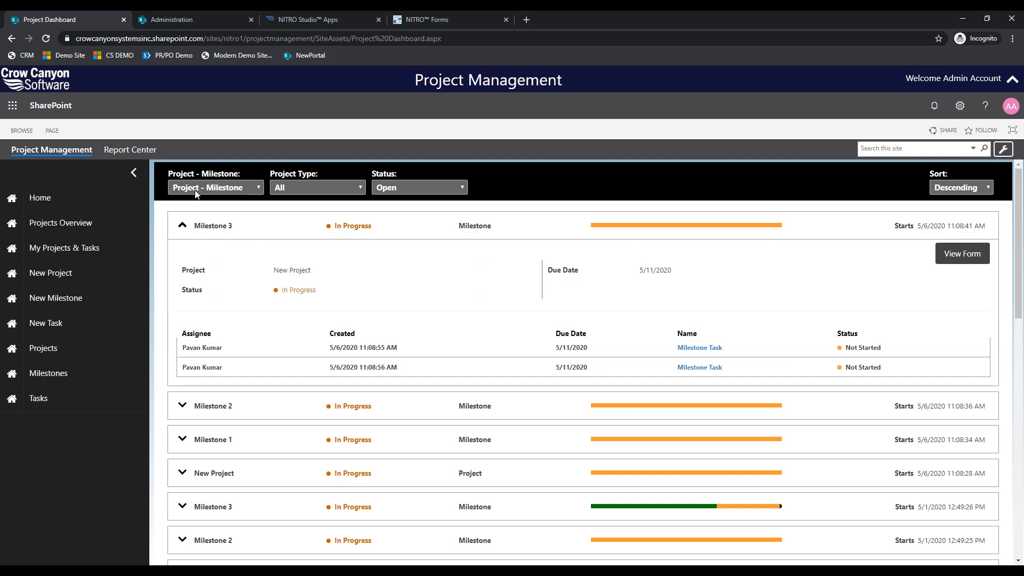
pyautogui.click(197, 189)
pyautogui.click(193, 217)
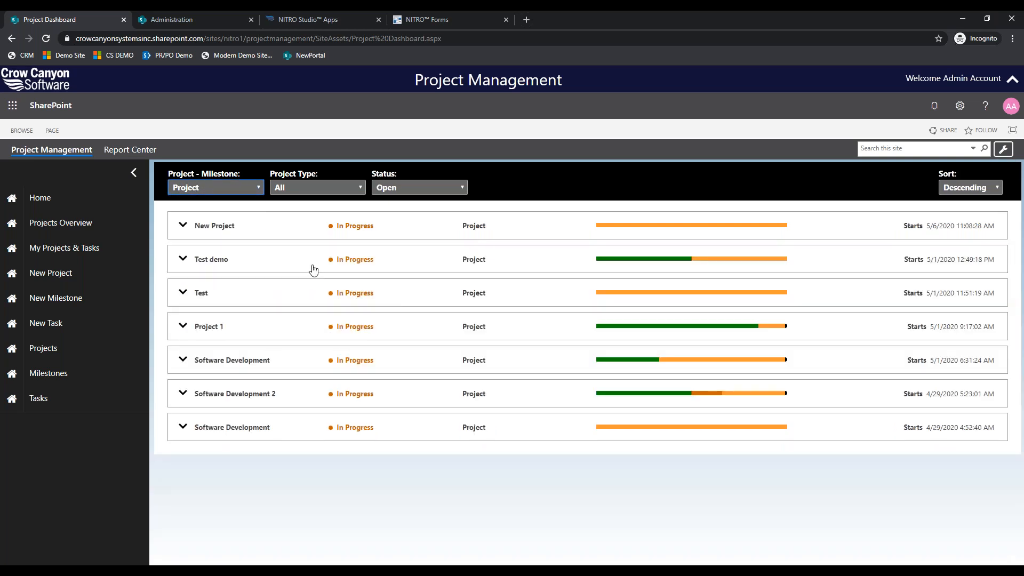
# - Open New Project's form from the dashboard and examine its related milestones and pending tasks
pyautogui.click(224, 237)
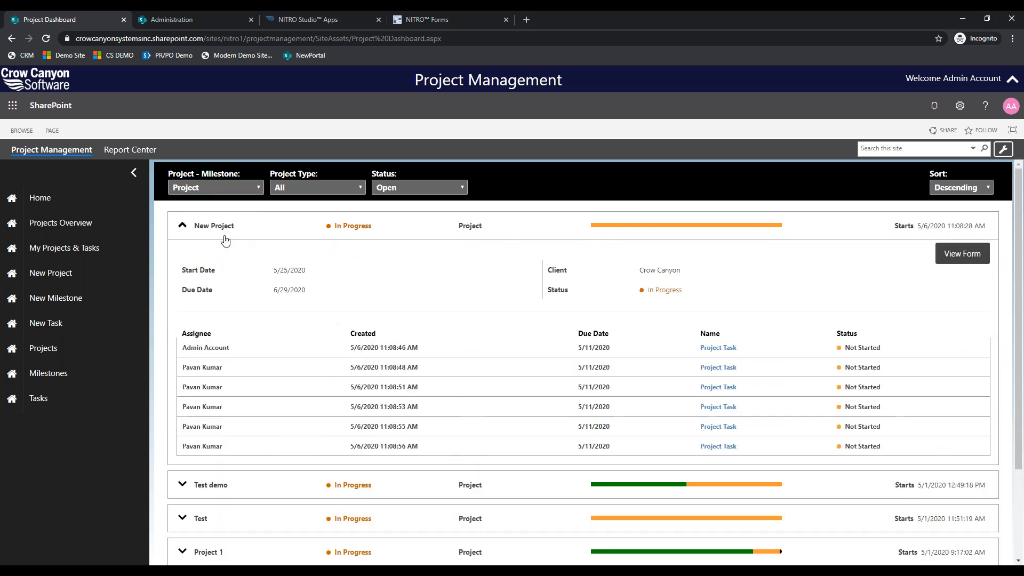
pyautogui.click(976, 259)
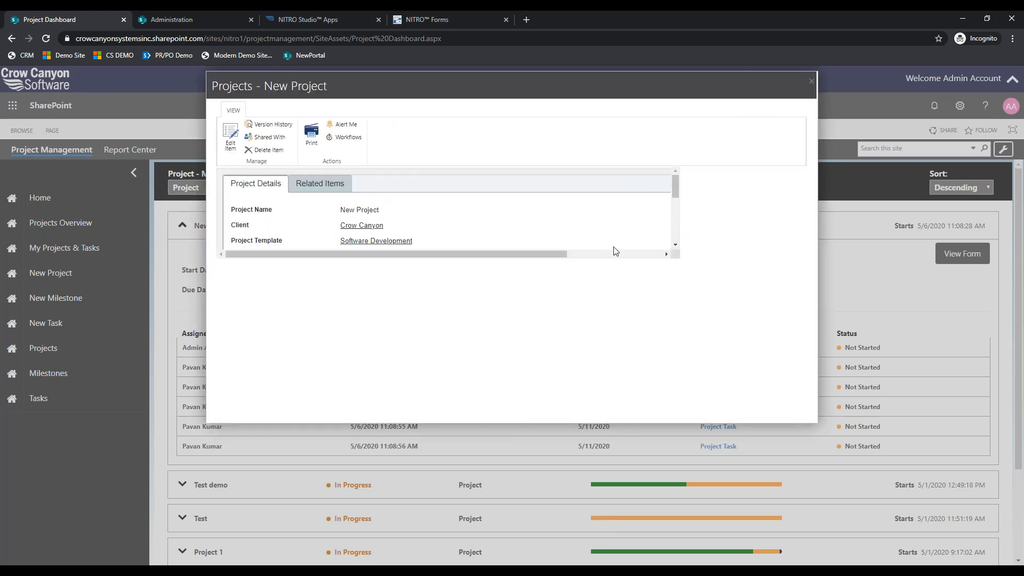
pyautogui.click(317, 184)
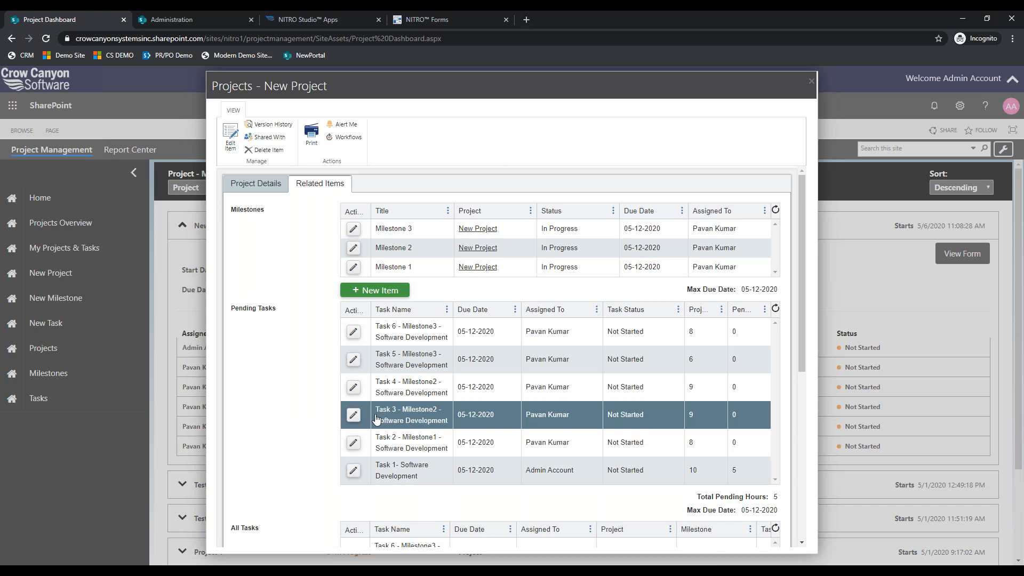
pyautogui.hotkey('alt', 'Tab')
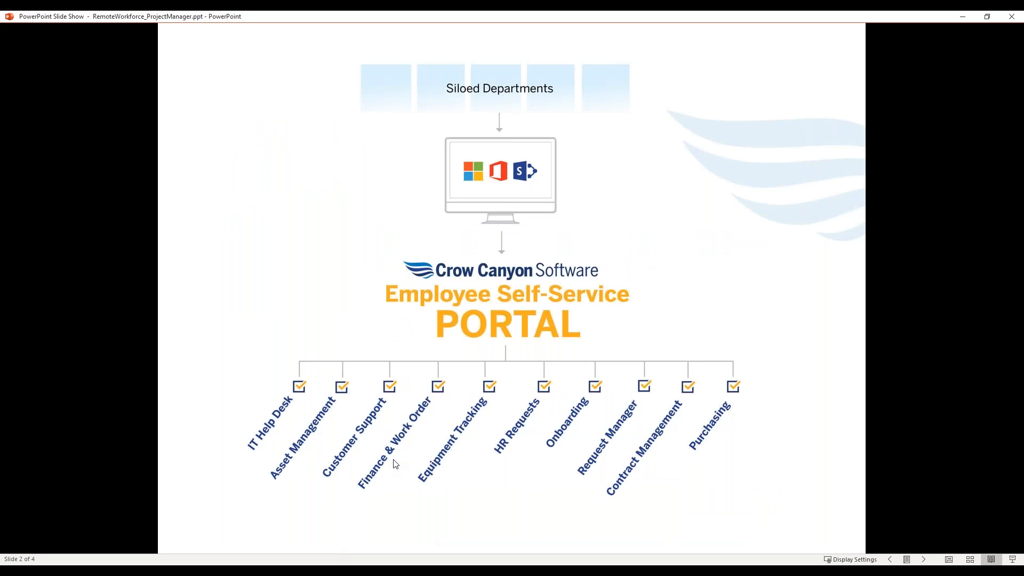
pyautogui.click(492, 446)
pyautogui.press('Left')
pyautogui.click(963, 16)
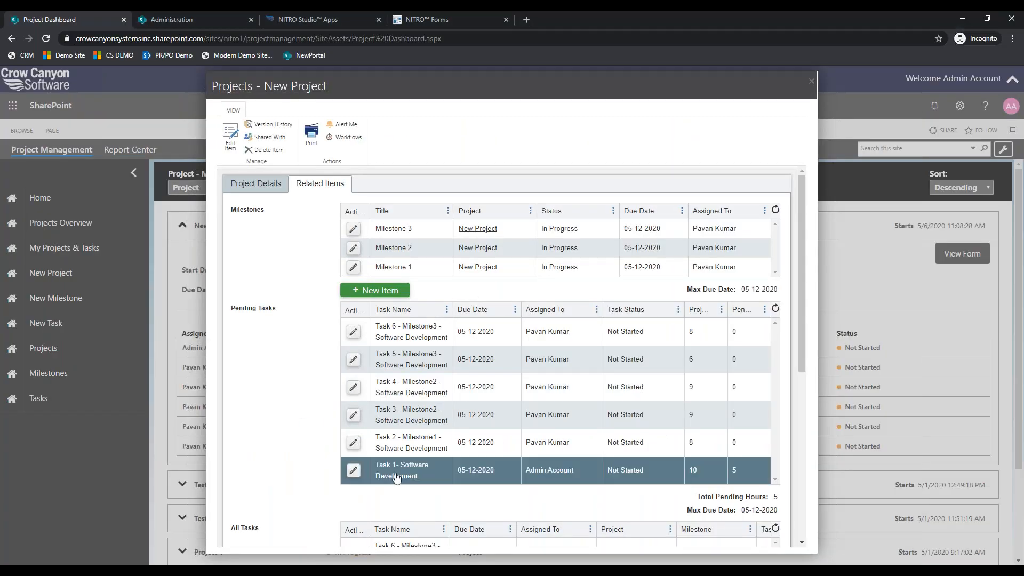
# - Open Task 2 - Milestone1 from the pending tasks in edit mode and examine its date and hours fields
pyautogui.click(387, 451)
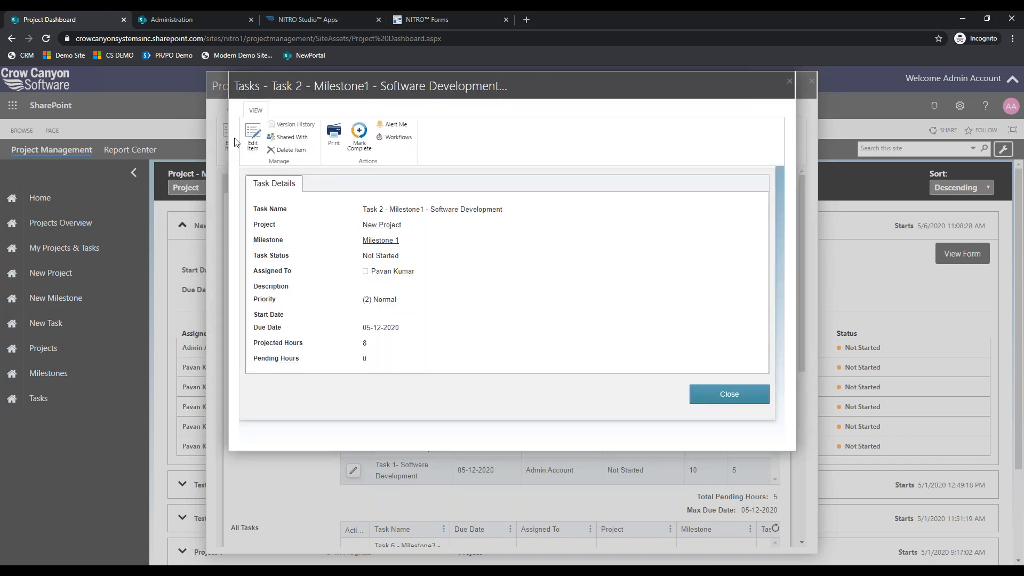
pyautogui.click(254, 144)
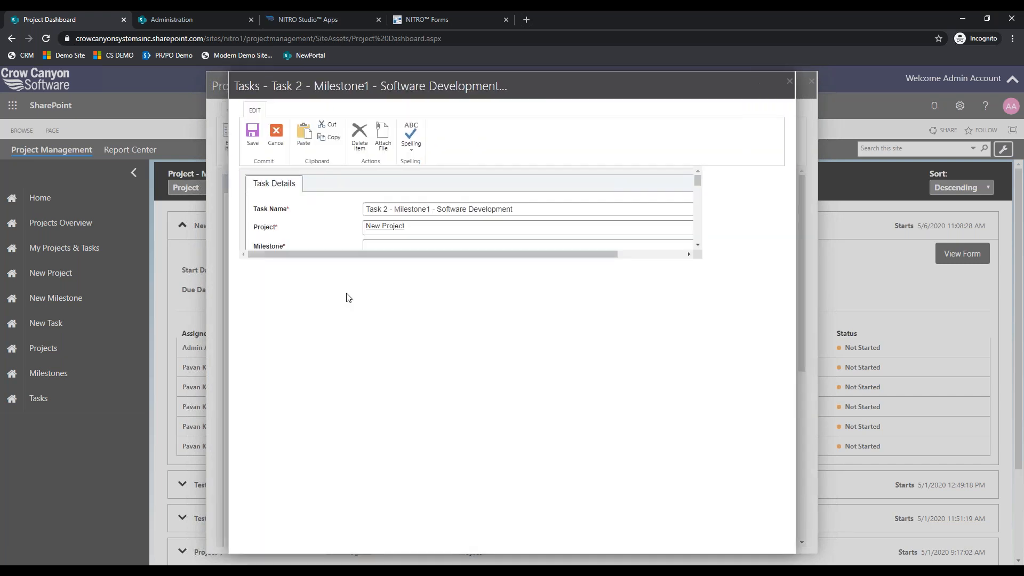
pyautogui.scroll(-1, 395, 418)
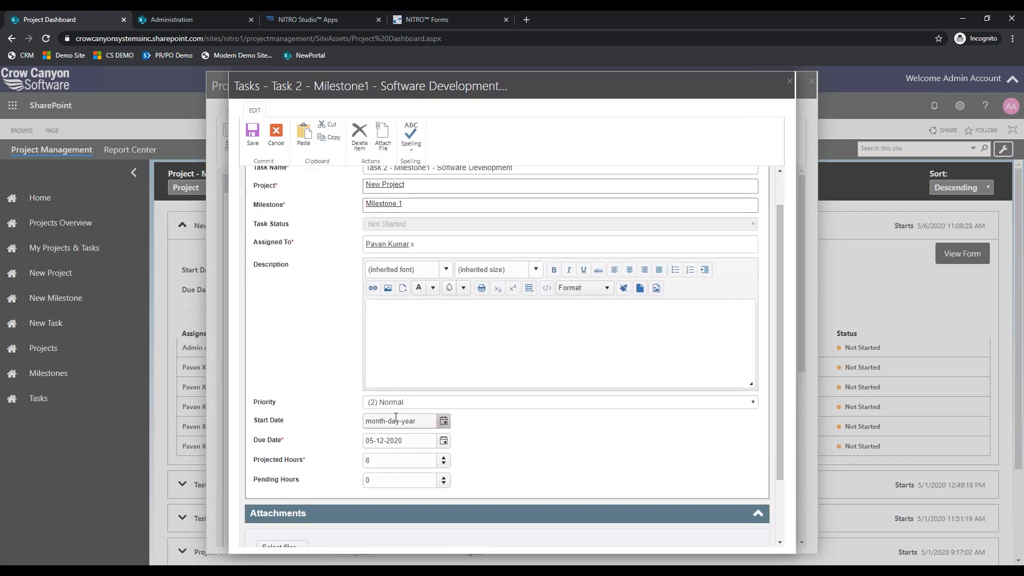
# - View the NITRO Studio Apps page, then return to the dashboard and close the task and project forms without changes
pyautogui.click(312, 13)
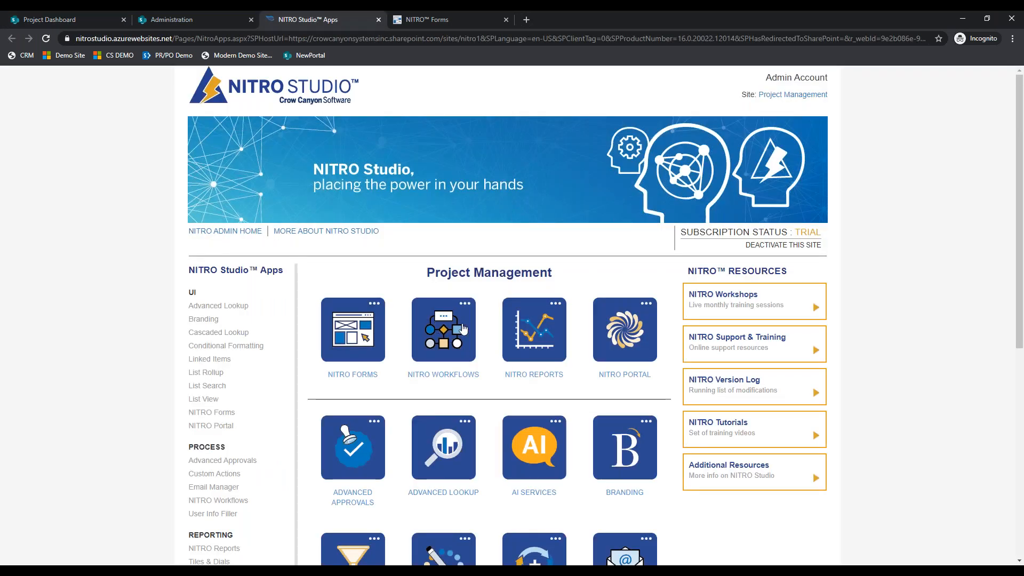
pyautogui.click(37, 14)
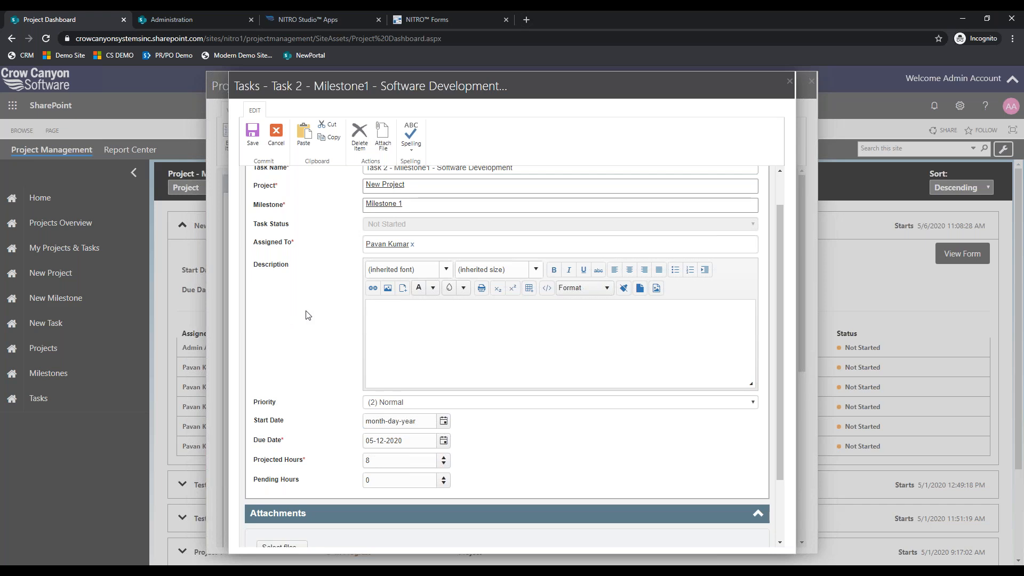
pyautogui.scroll(-3, 304, 318)
pyautogui.click(724, 511)
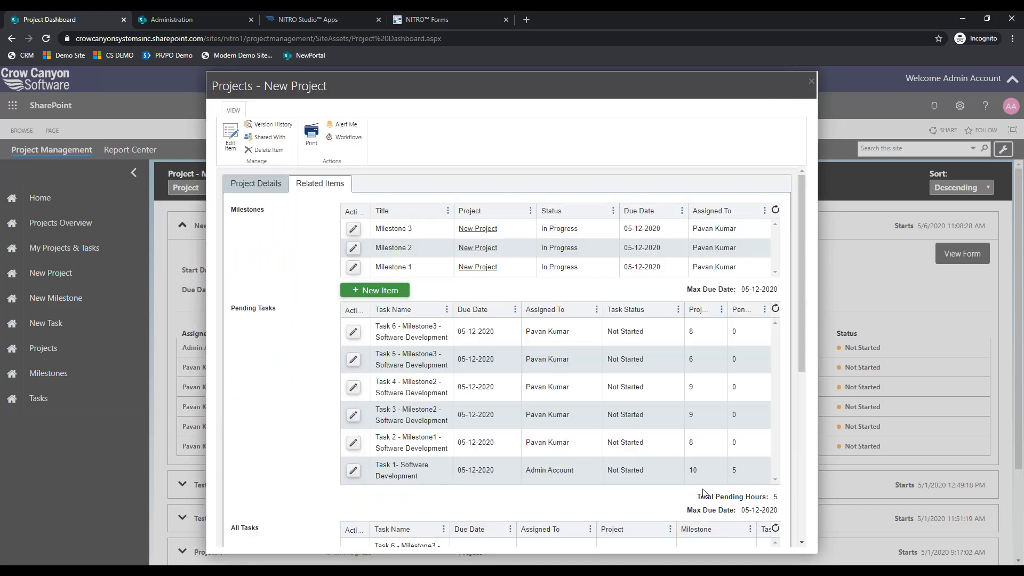
pyautogui.click(812, 82)
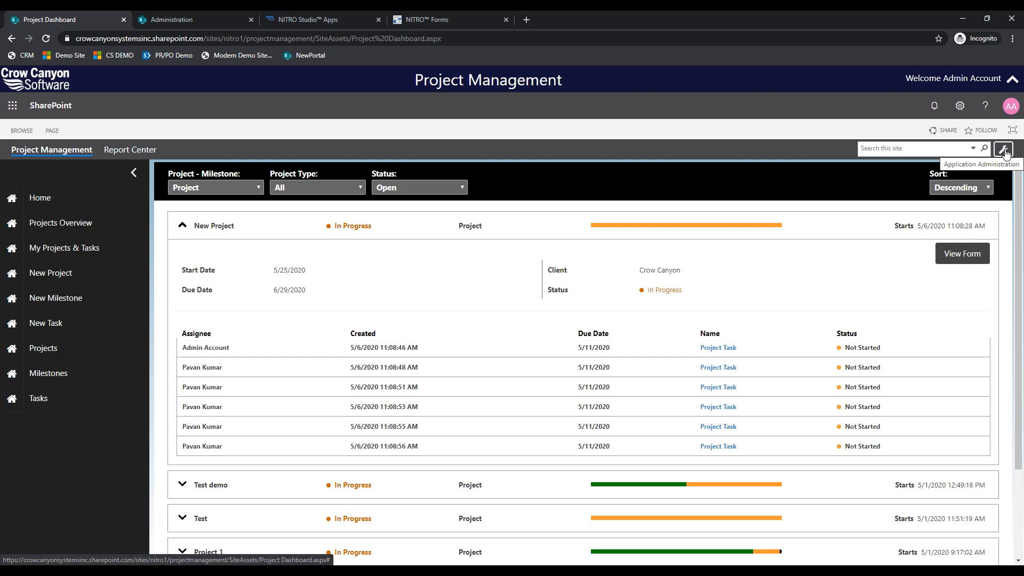
# - On the Administration page, examine the Configure Lists options and the Clients list, viewing and cancelling a blank new client form
pyautogui.click(190, 18)
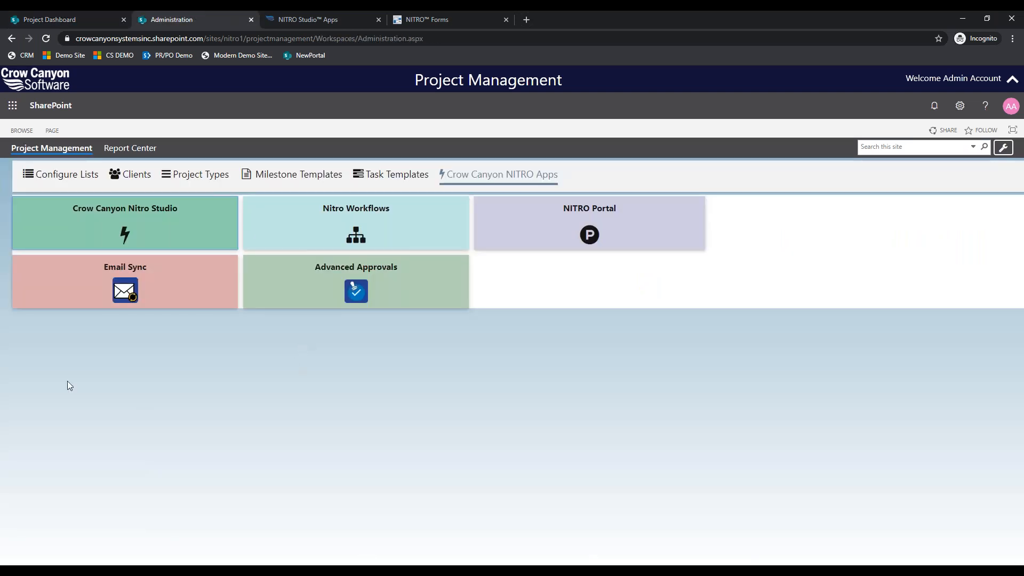
pyautogui.click(62, 184)
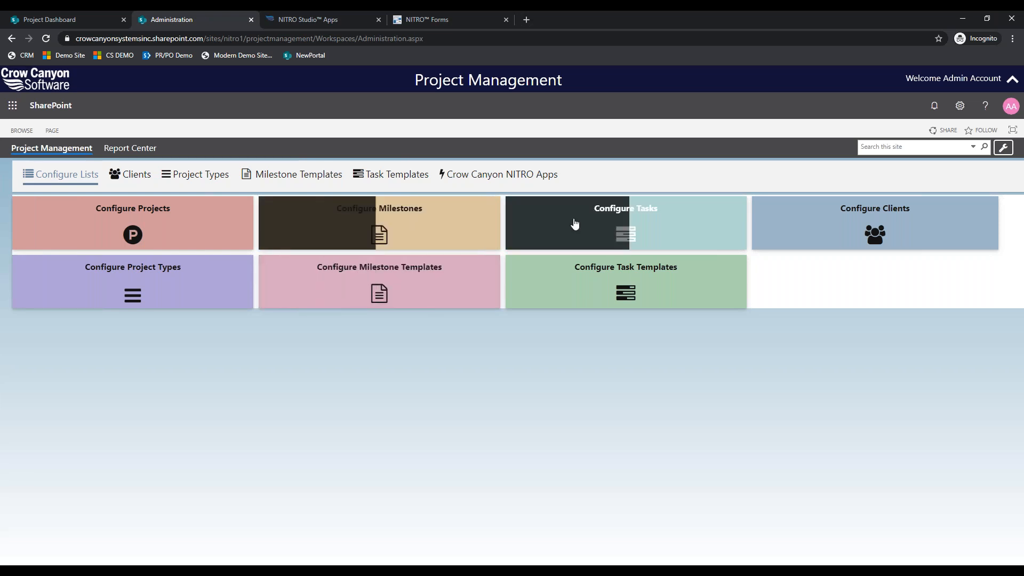
pyautogui.click(113, 176)
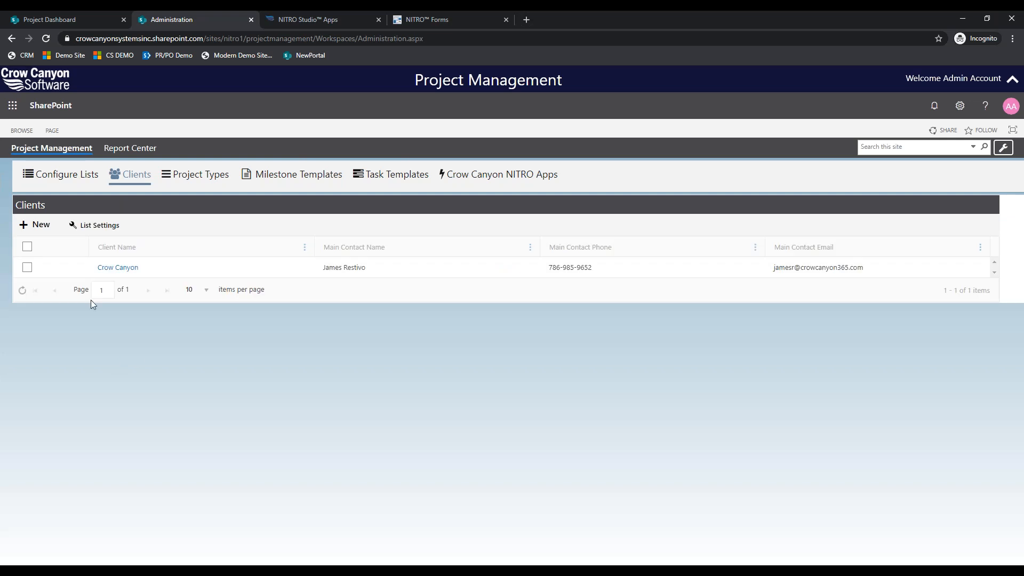
pyautogui.click(45, 230)
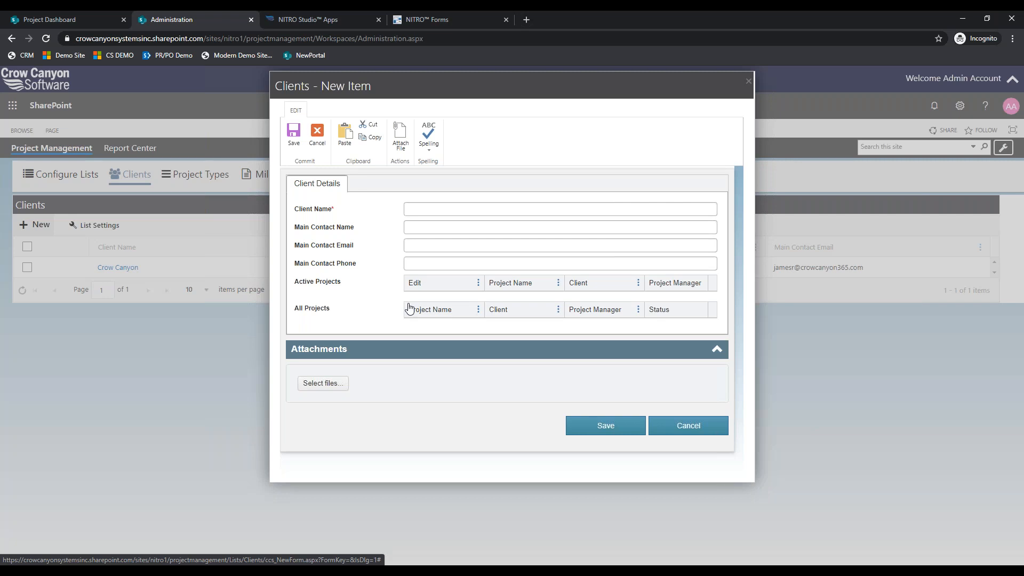
pyautogui.click(679, 425)
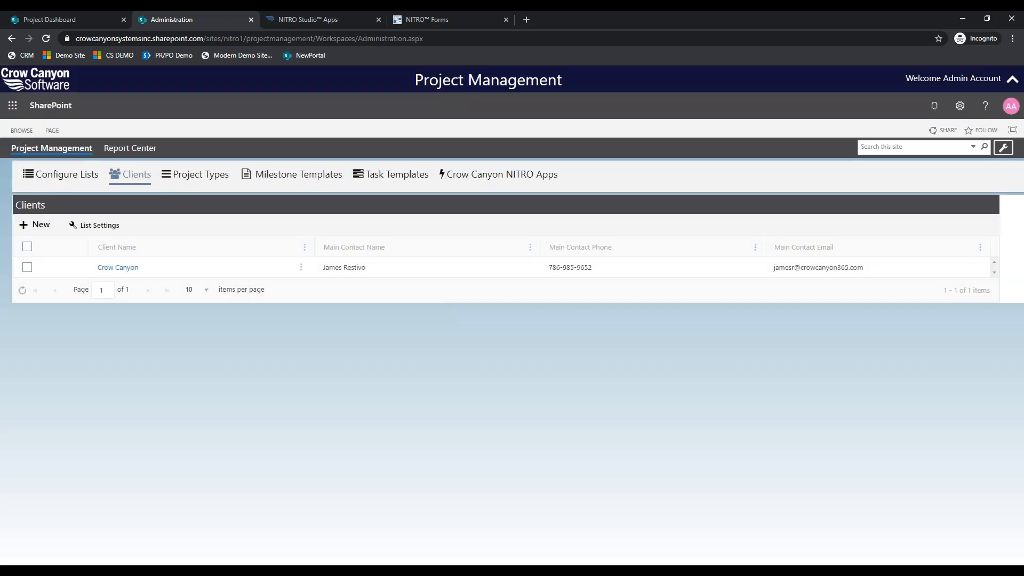
# - Add a new project type titled Dev License and save it
pyautogui.click(186, 177)
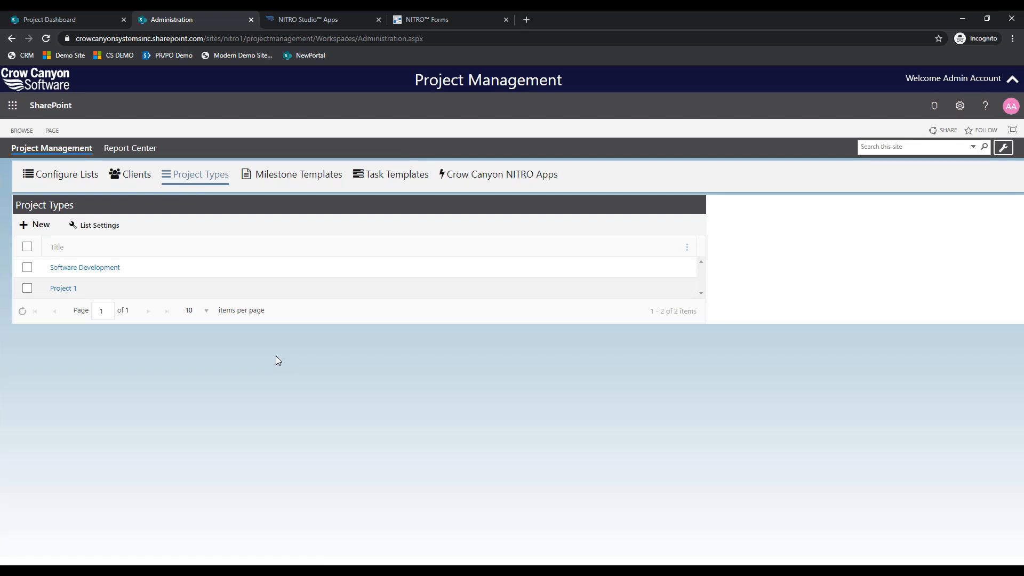
pyautogui.click(46, 230)
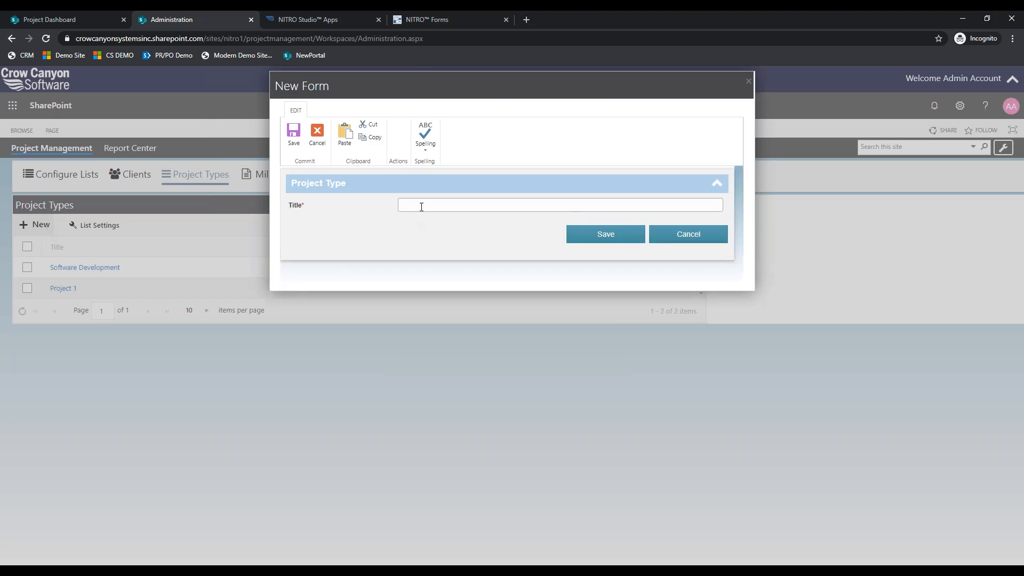
pyautogui.click(422, 207)
pyautogui.click(470, 241)
pyautogui.click(608, 230)
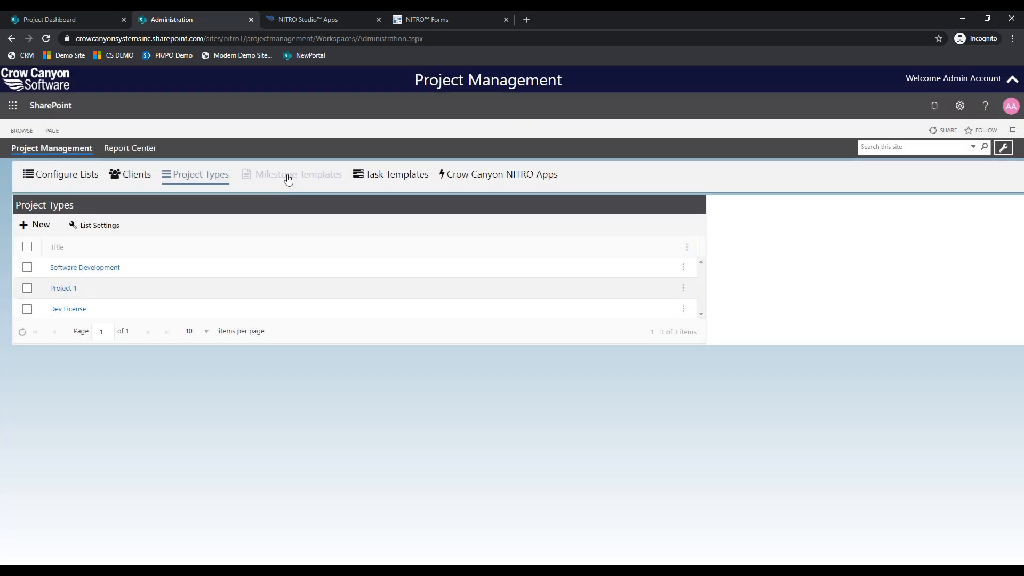
# - Fill in a new milestone template titled Pricing Website with project type Dev License, then discard it
pyautogui.click(288, 176)
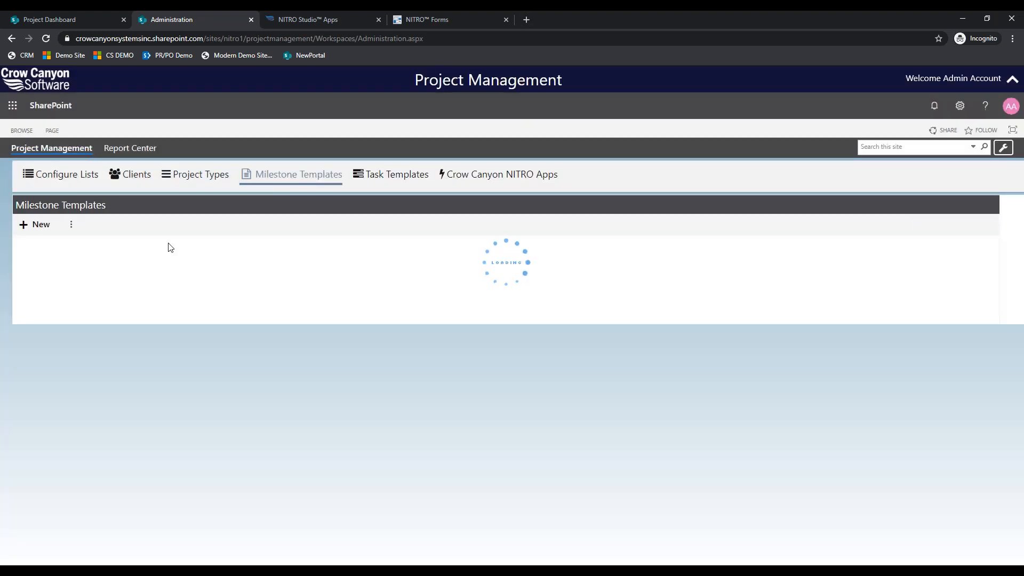
pyautogui.click(34, 229)
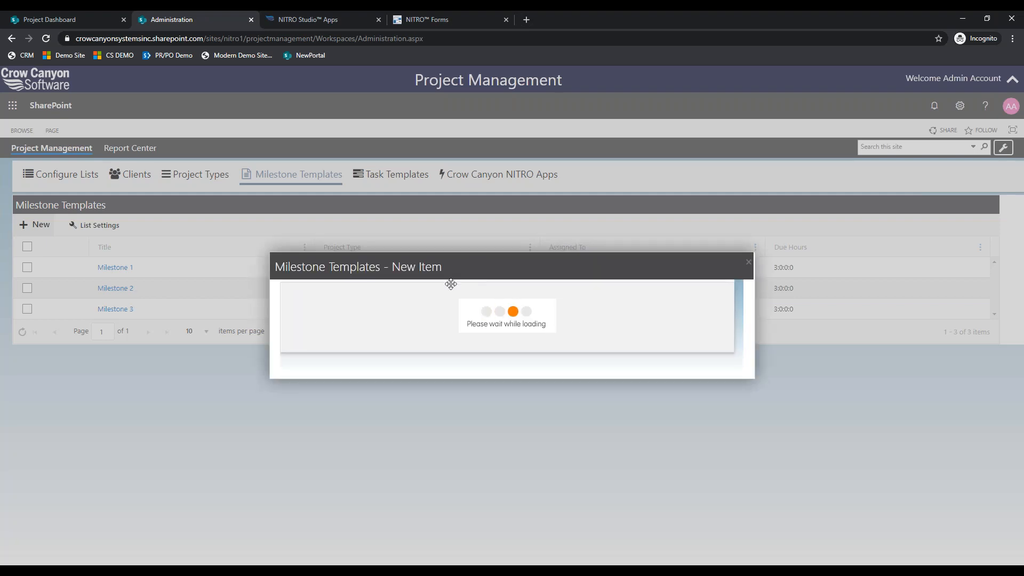
pyautogui.click(429, 227)
pyautogui.click(432, 244)
pyautogui.click(412, 208)
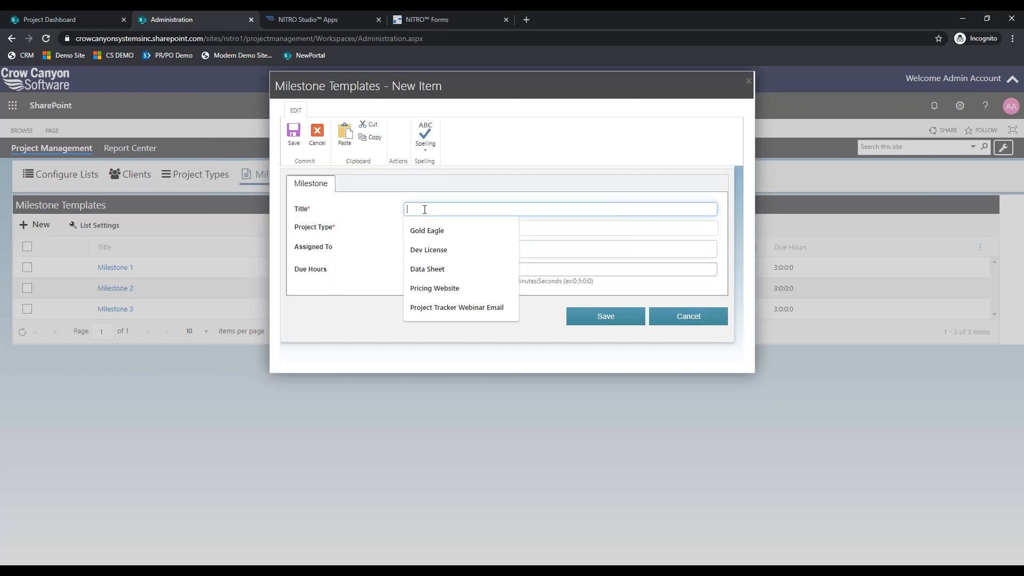
pyautogui.click(410, 288)
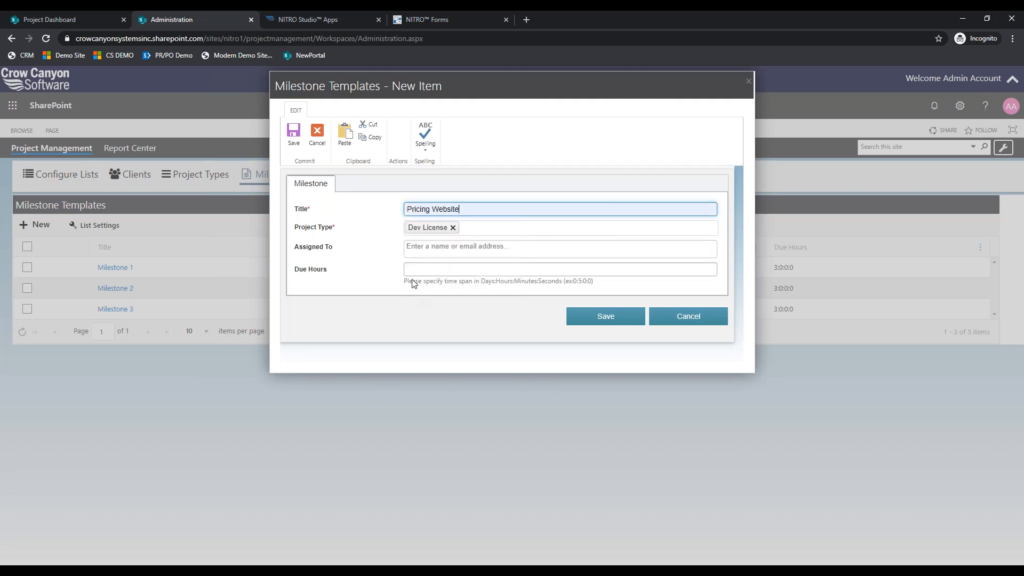
pyautogui.click(479, 242)
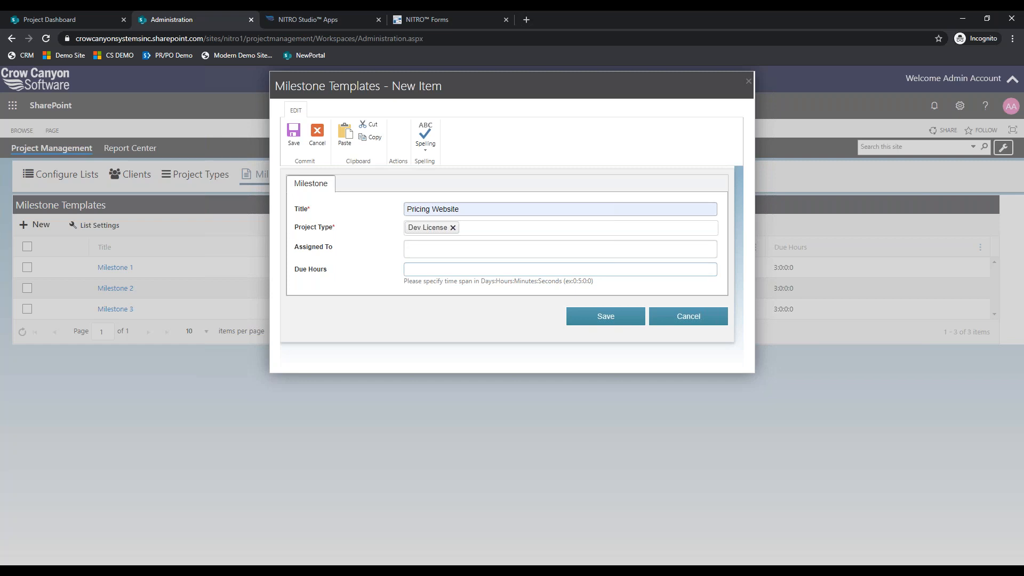
pyautogui.click(691, 322)
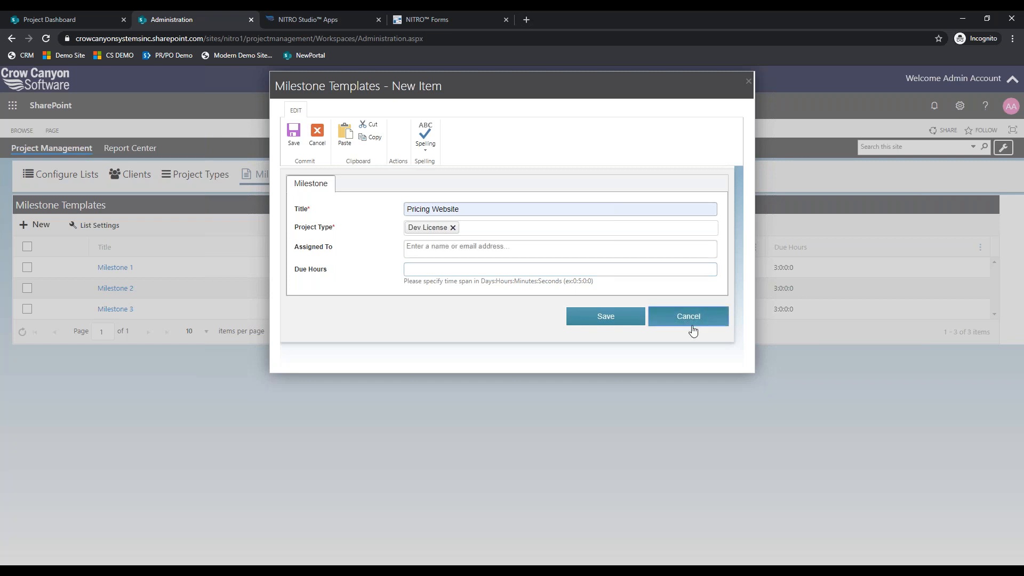
# - Examine the Task Templates list and the Crow Canyon NITRO Apps, then browse the available apps on the NITRO Studio Apps page
pyautogui.click(386, 179)
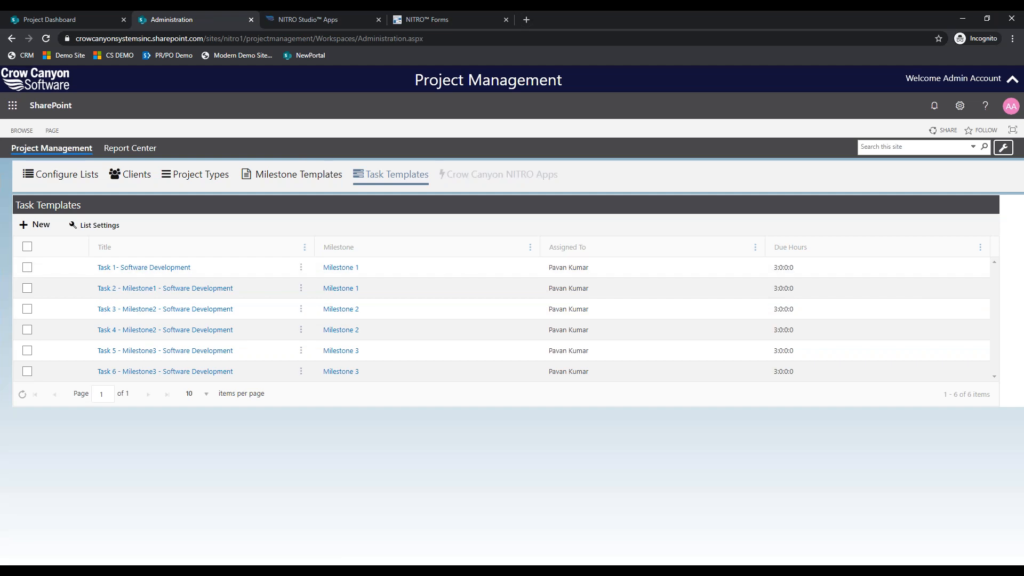
pyautogui.click(474, 176)
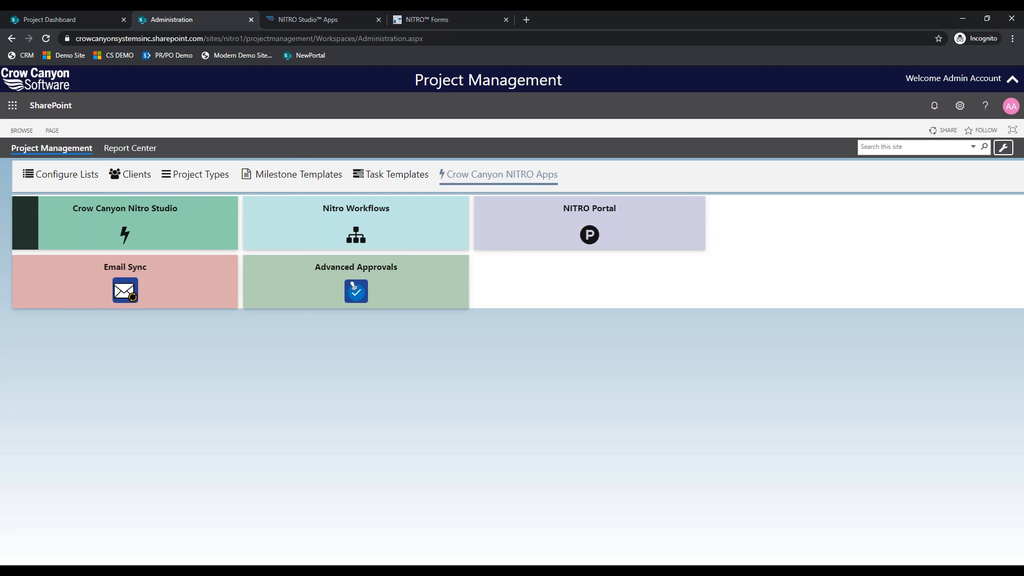
pyautogui.click(270, 11)
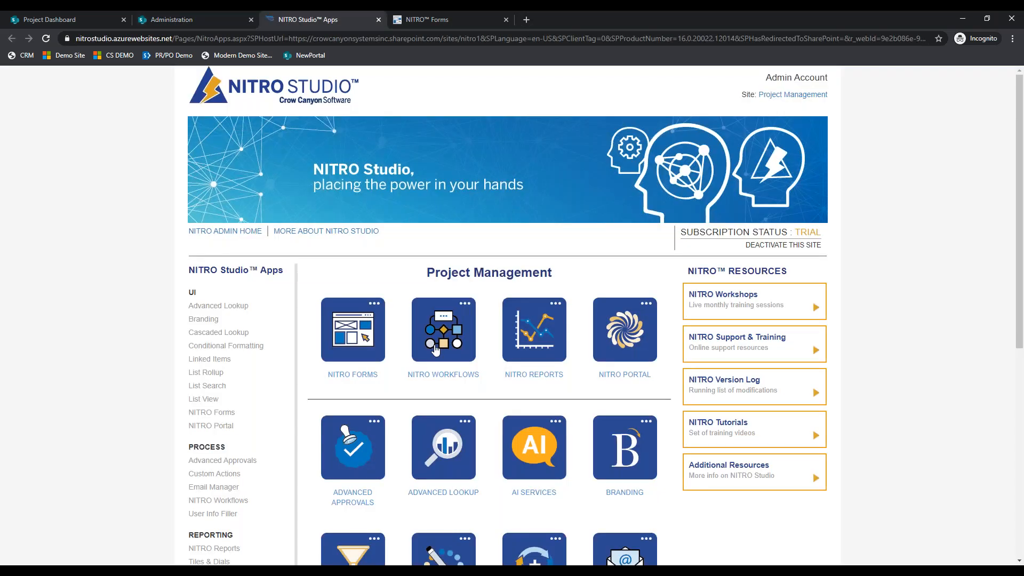
pyautogui.scroll(-3, 435, 349)
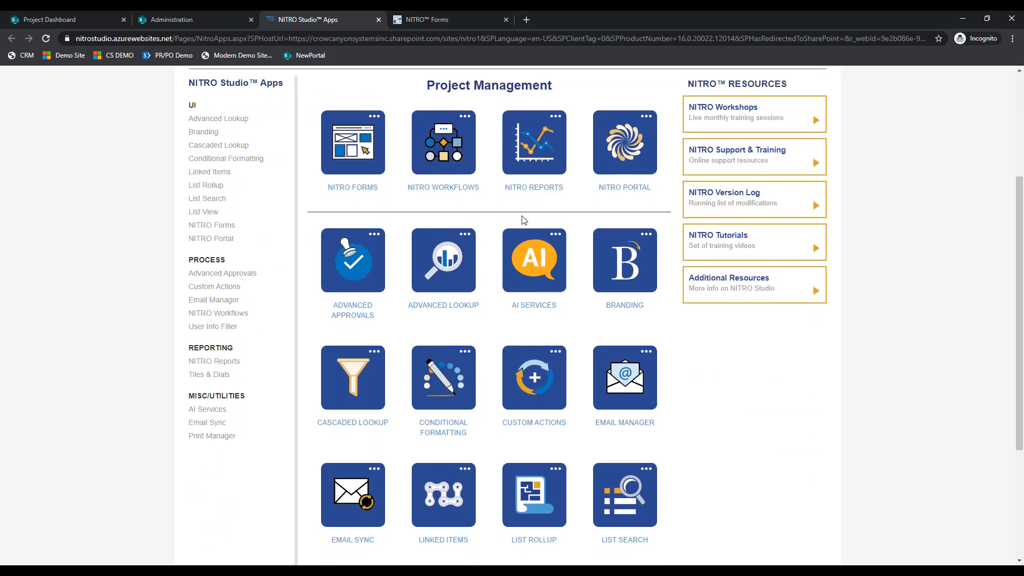
pyautogui.scroll(-1, 521, 255)
pyautogui.scroll(-2, 521, 257)
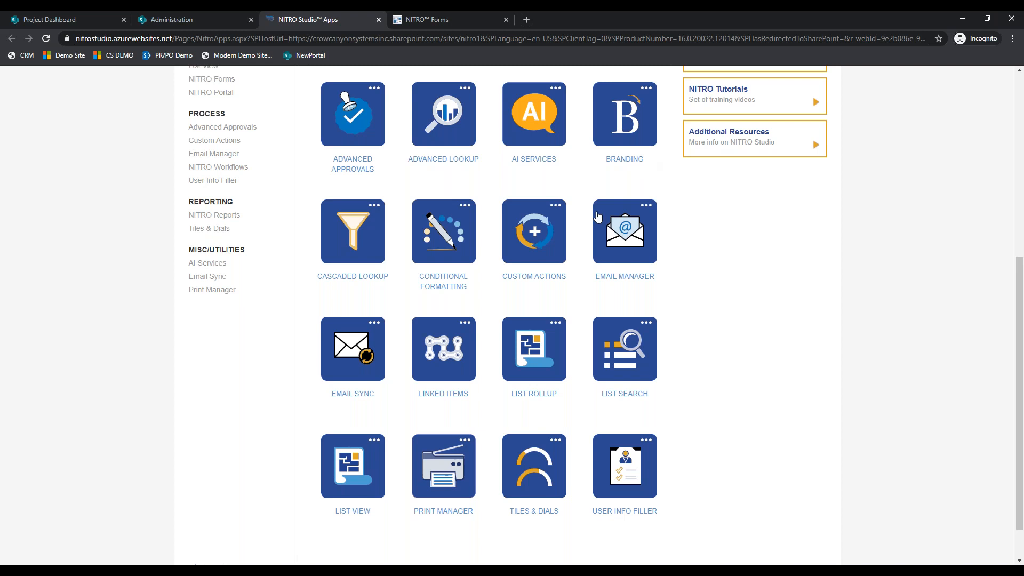
pyautogui.scroll(-1, 599, 220)
pyautogui.scroll(5, 555, 246)
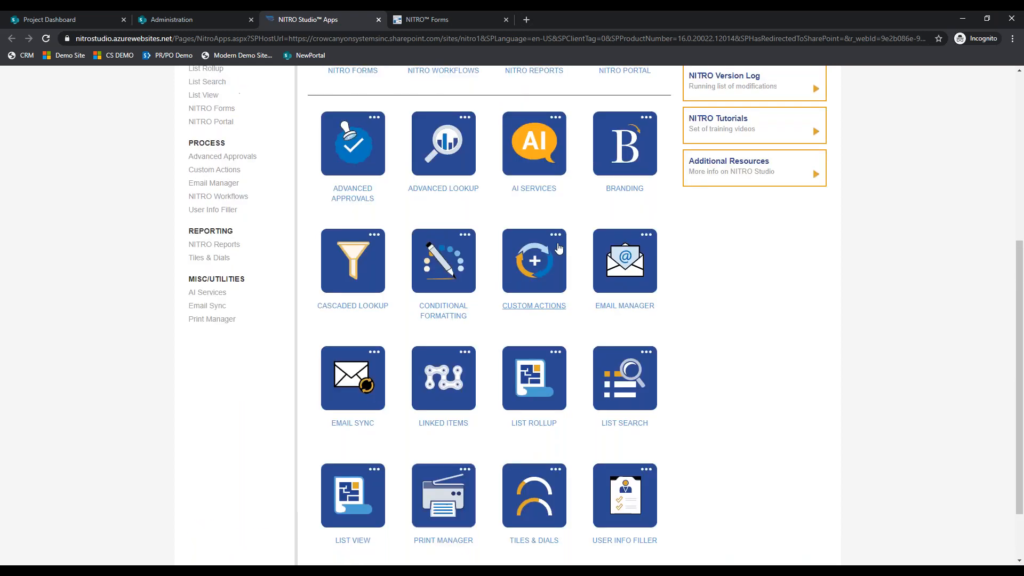
# - Relaunch the NITRO Forms app from the NITRO Studio apps and open its form designer for the Projects list
pyautogui.scroll(1, 557, 246)
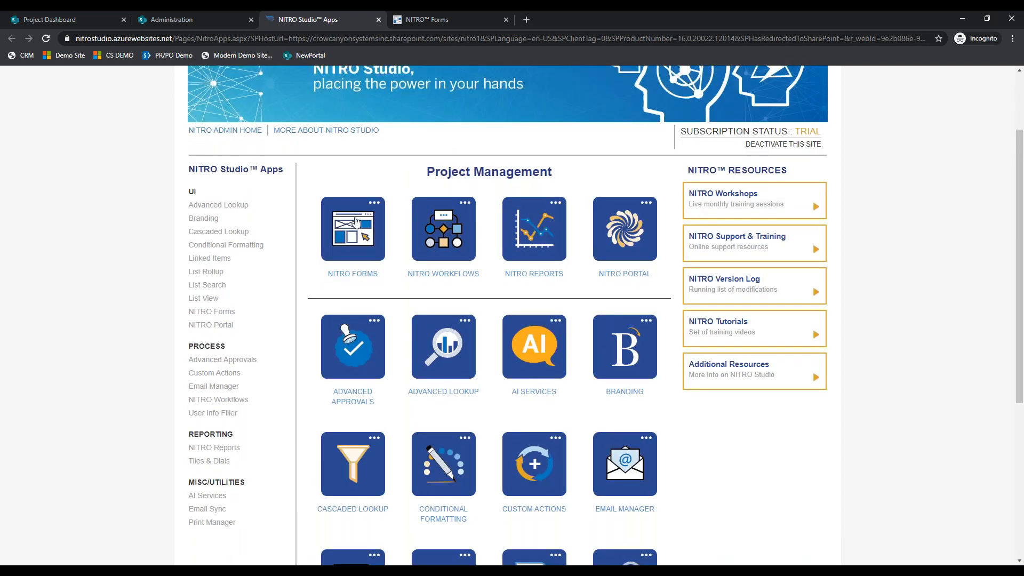
pyautogui.click(506, 19)
pyautogui.click(369, 228)
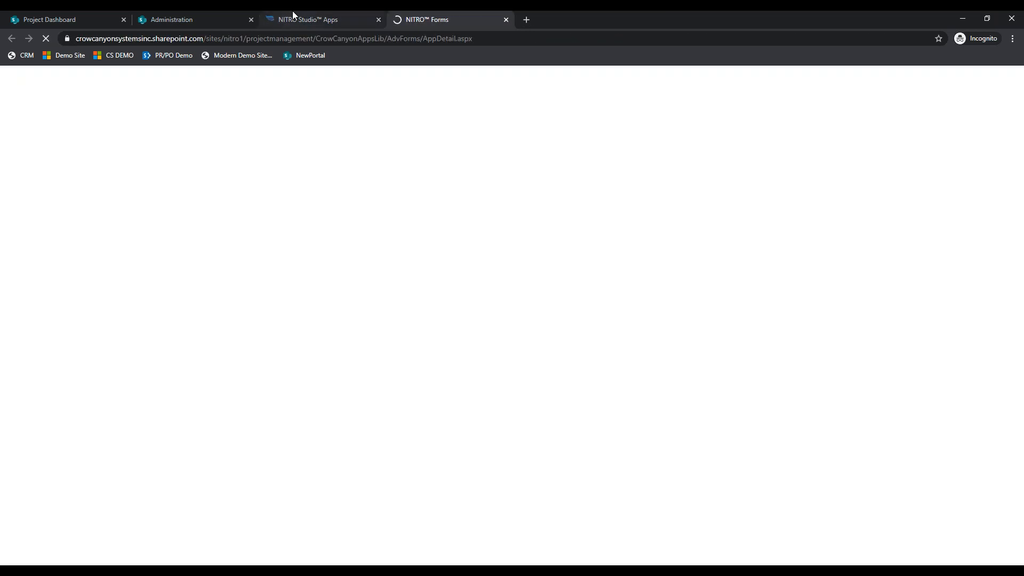
pyautogui.click(293, 11)
pyautogui.click(418, 15)
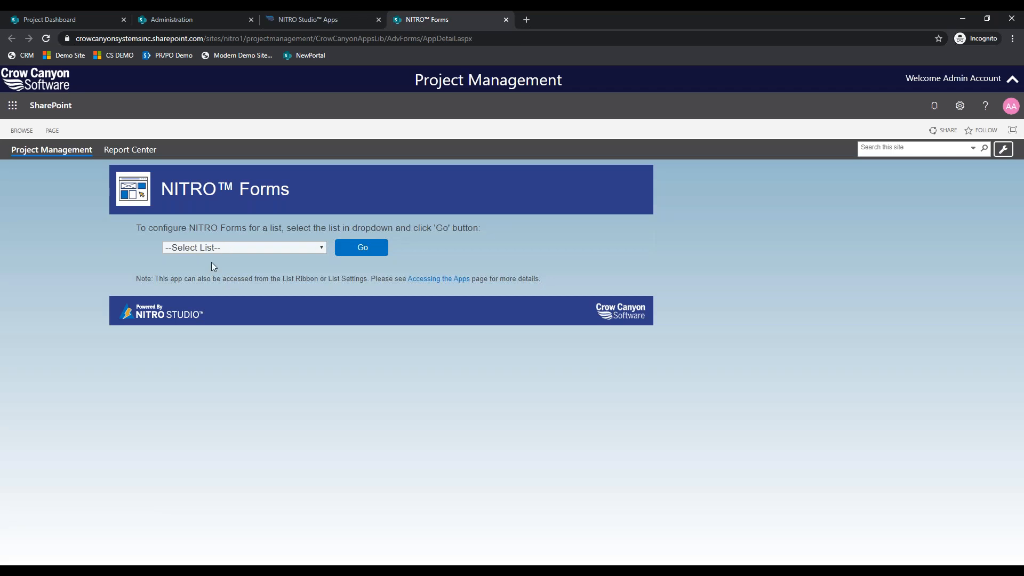
pyautogui.click(84, 12)
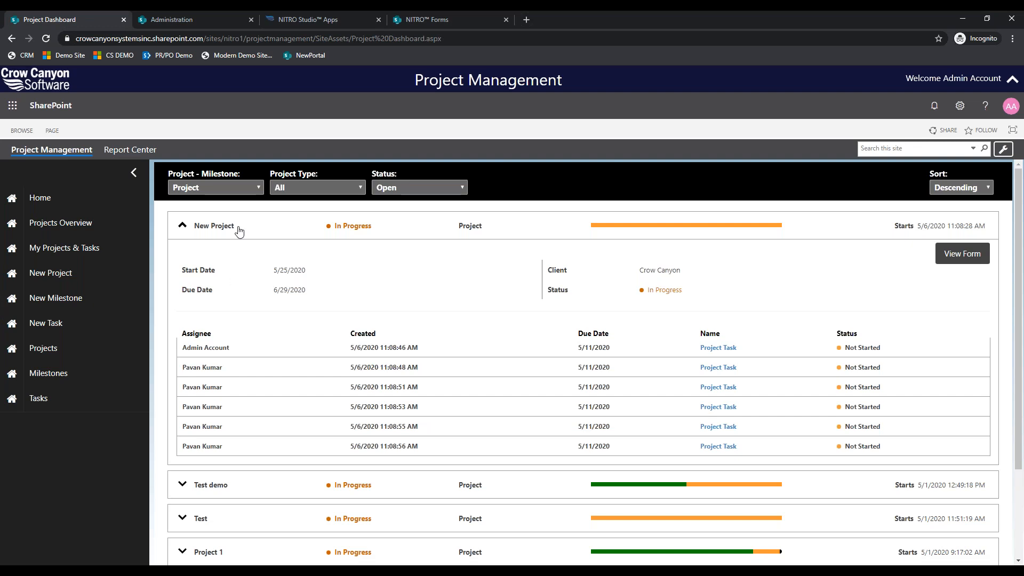
pyautogui.click(421, 16)
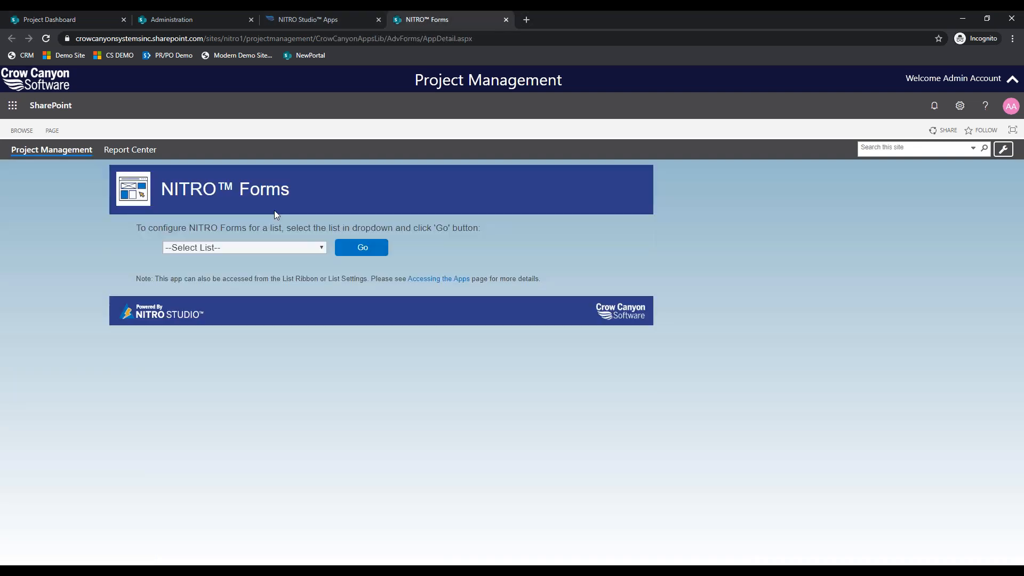
pyautogui.click(264, 249)
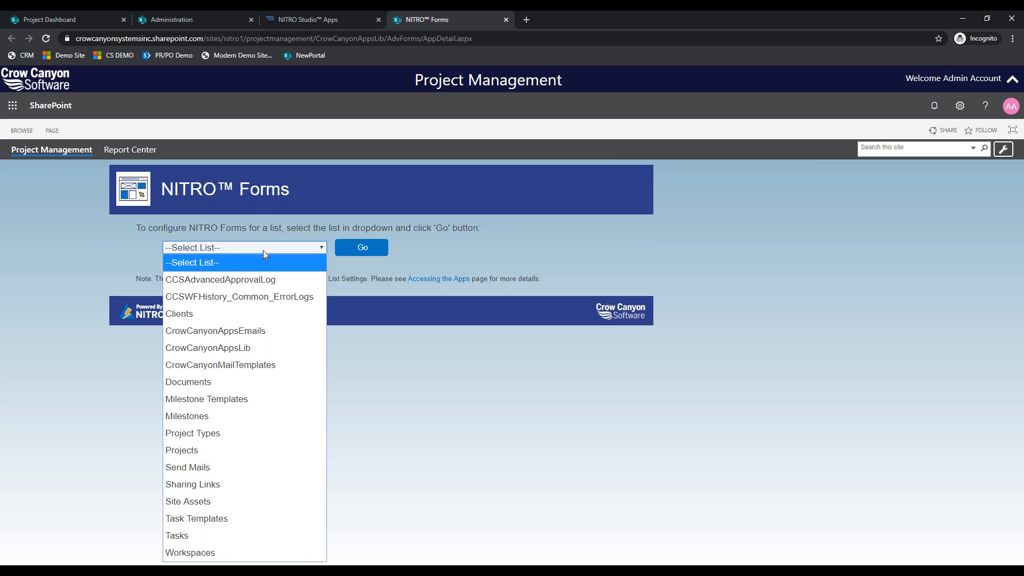
pyautogui.click(222, 453)
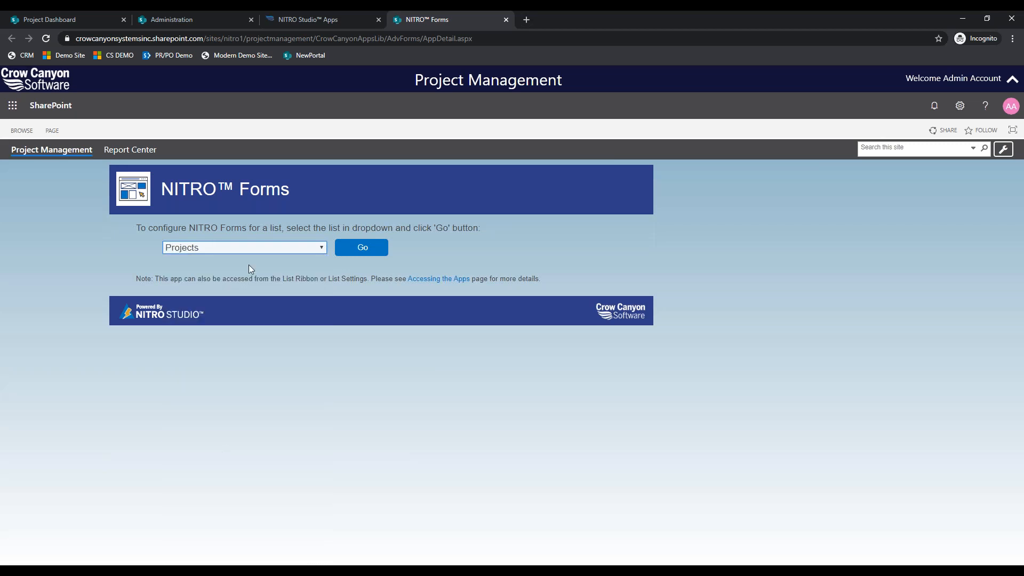
pyautogui.click(360, 255)
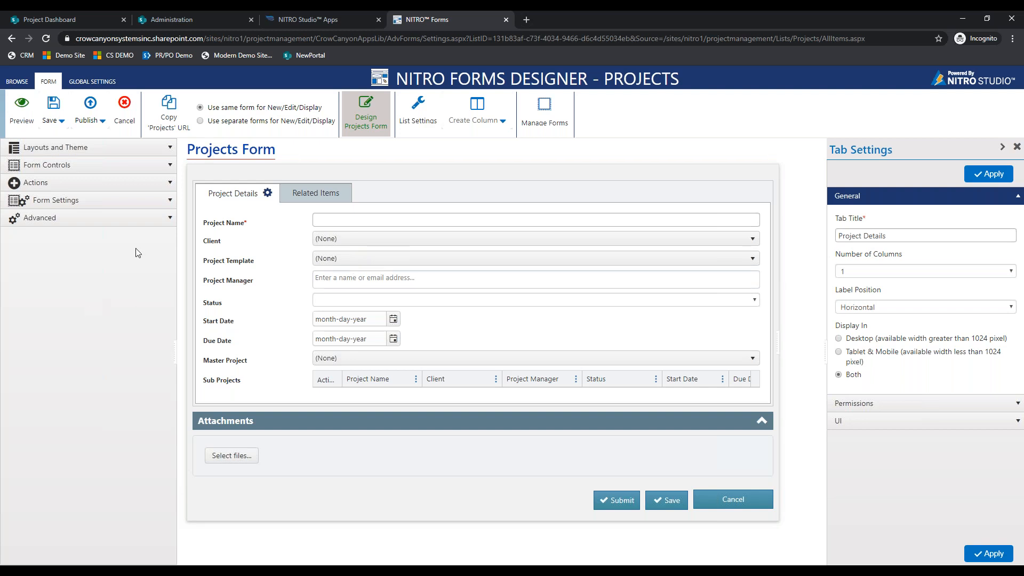
# - Set the theme of the Projects form to Blue
pyautogui.click(168, 163)
pyautogui.click(160, 148)
pyautogui.click(140, 185)
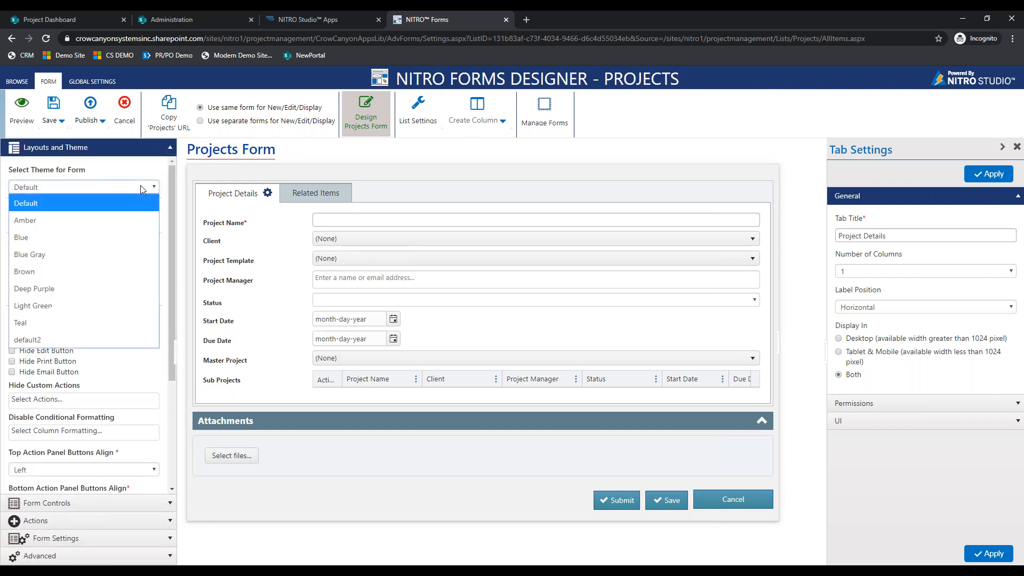
pyautogui.click(36, 237)
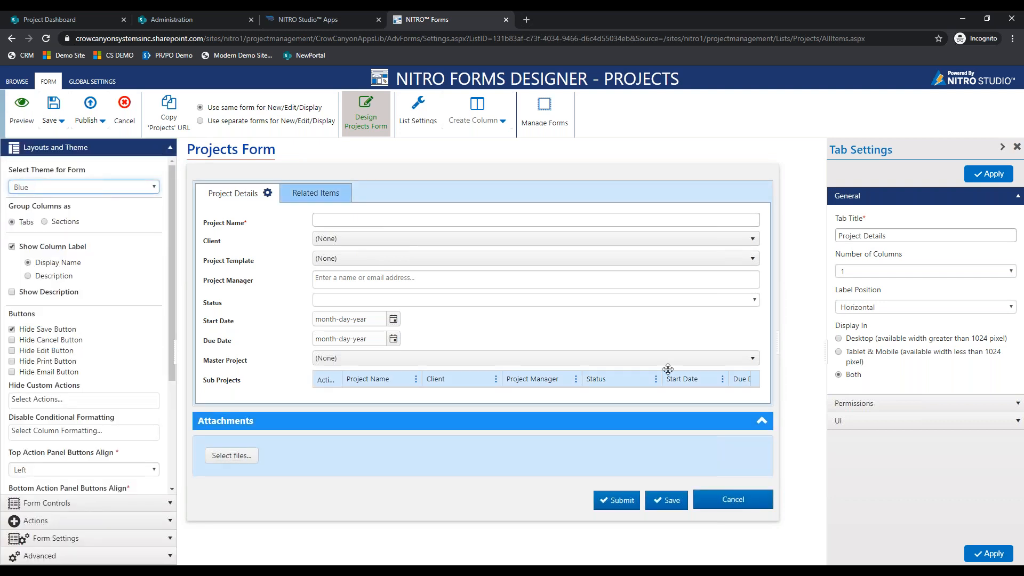
# - Set the Project Details tab's panel background color to light blue, rgba(184, 200, 223, 1), and apply it
pyautogui.click(954, 421)
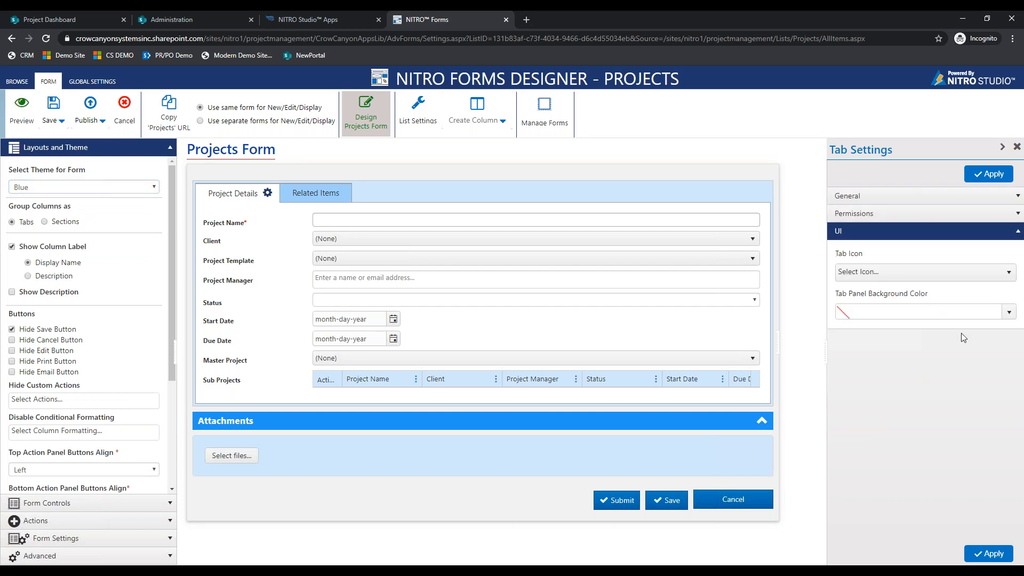
pyautogui.click(1007, 312)
pyautogui.click(917, 444)
pyautogui.click(876, 373)
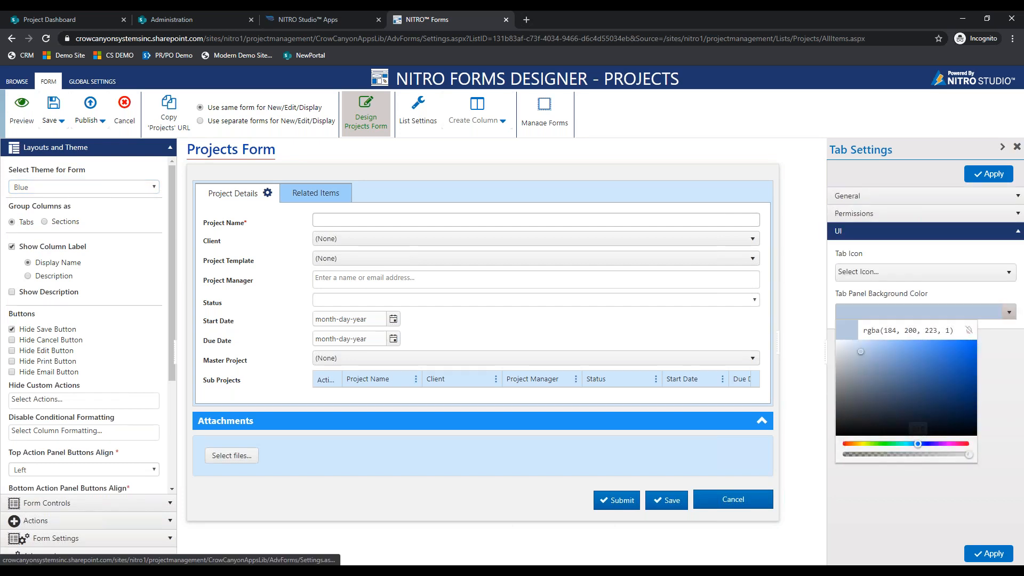
pyautogui.click(975, 181)
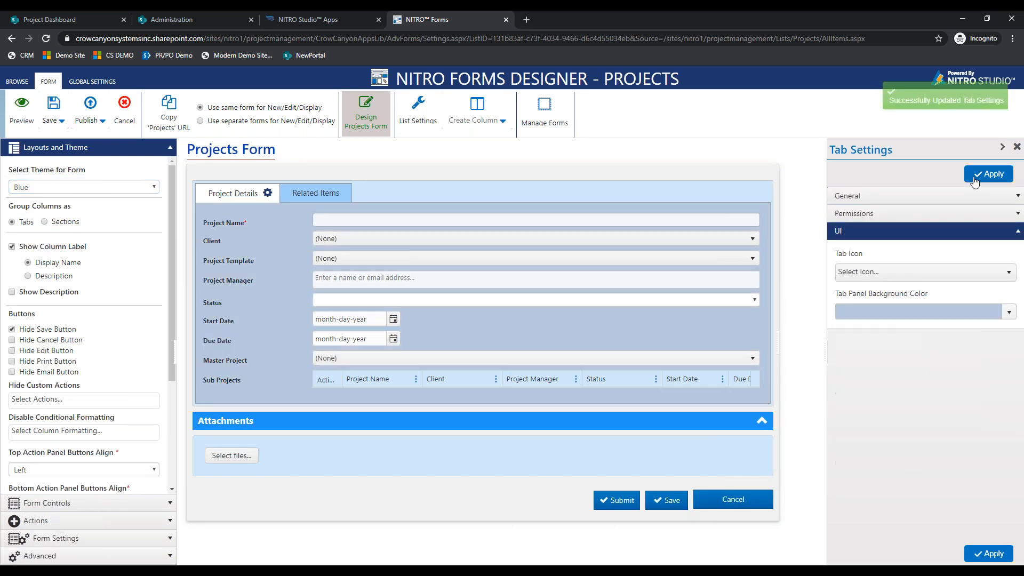
# - Examine the general and tab/section options for creating a new forms theme, cancel, and return to the form design options
pyautogui.click(88, 81)
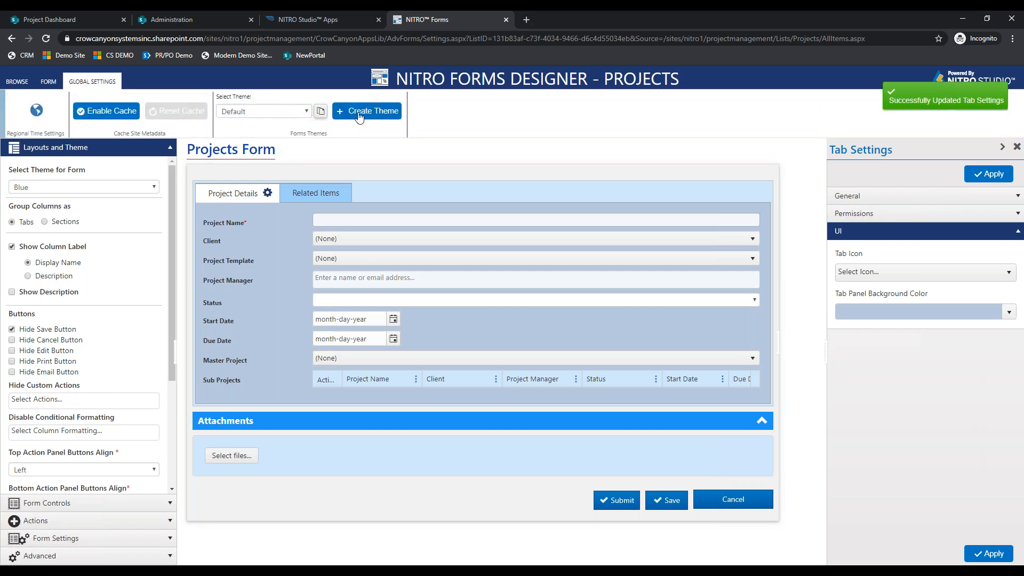
pyautogui.click(352, 113)
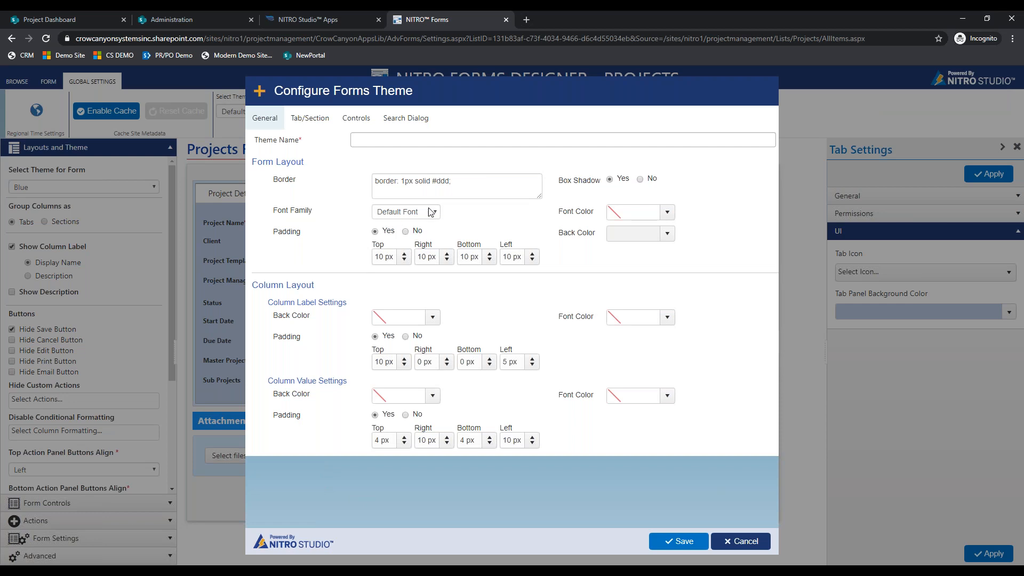
pyautogui.click(311, 119)
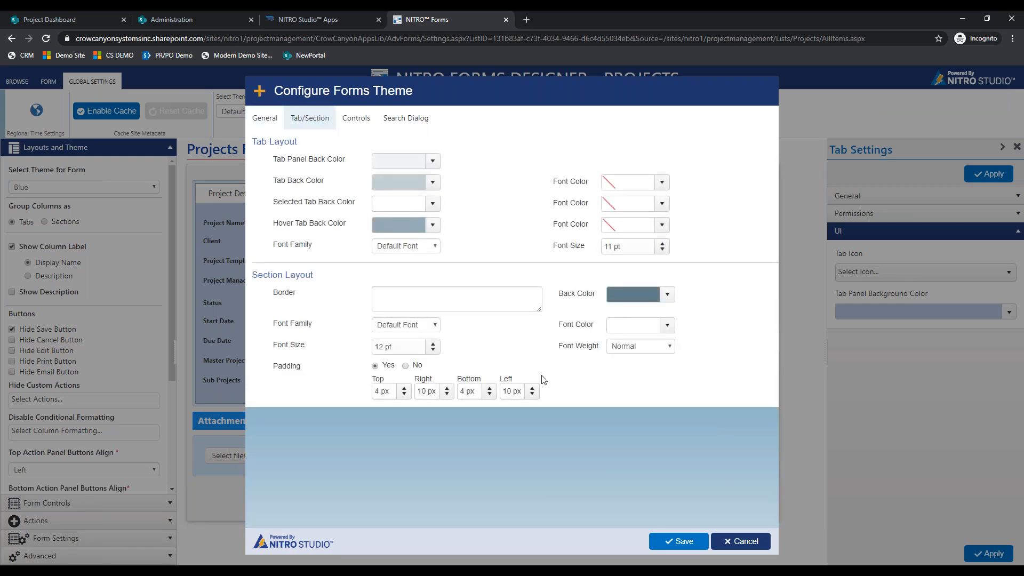
pyautogui.click(734, 542)
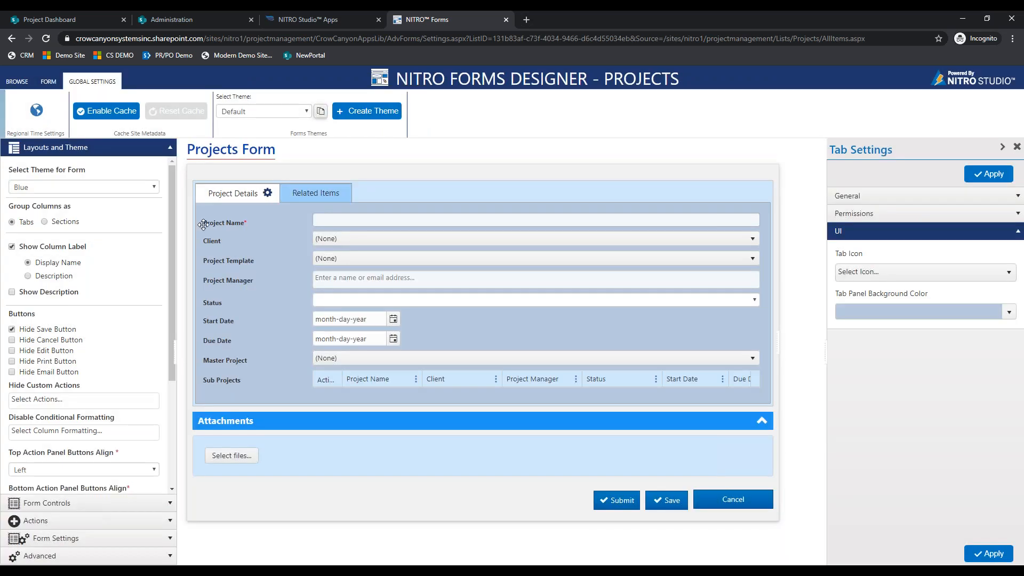
pyautogui.click(48, 82)
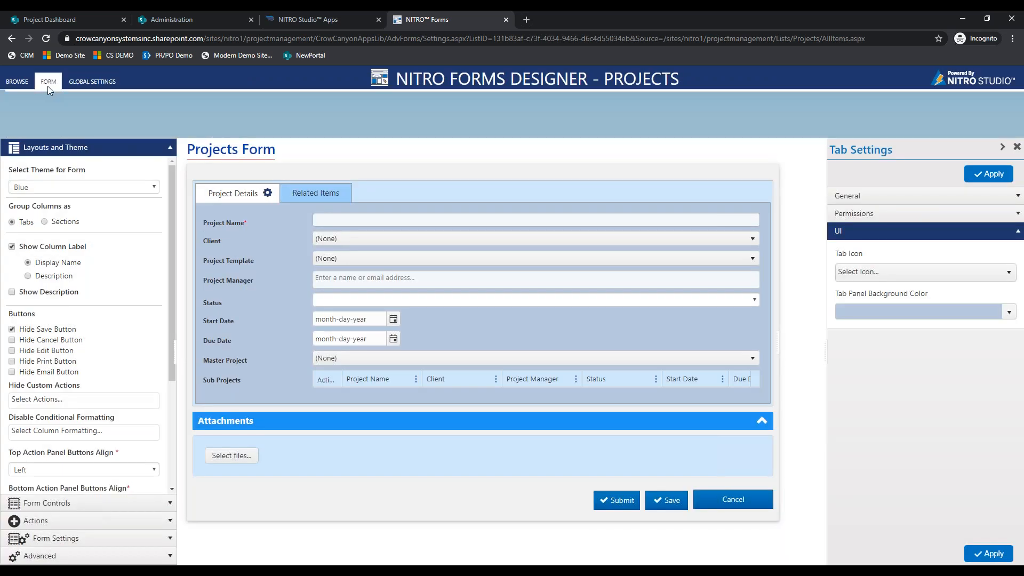
# - Try out the Pending Tasks column between Project Manager and Status on the Project Details tab and remove it again
pyautogui.click(132, 149)
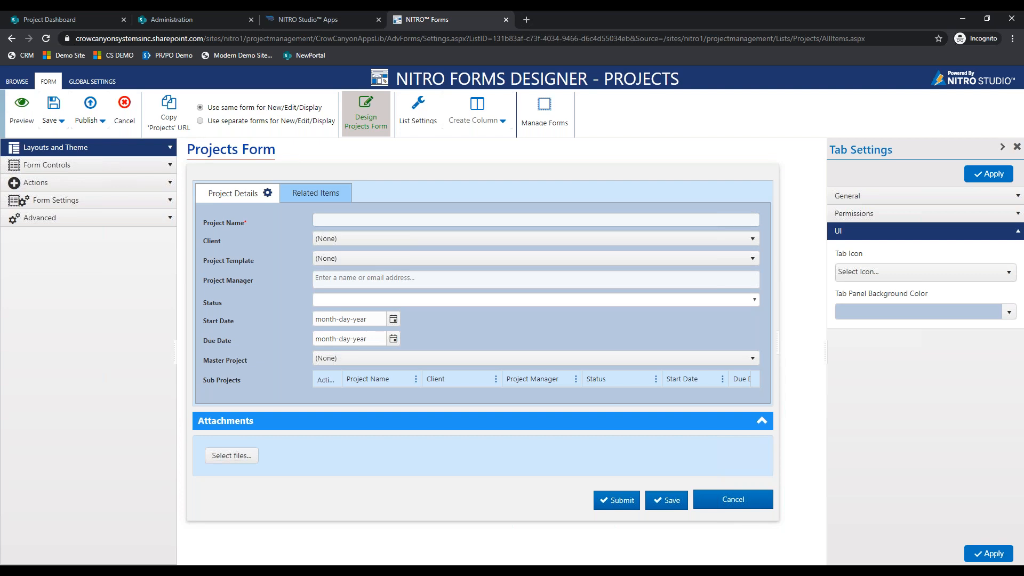
pyautogui.click(134, 170)
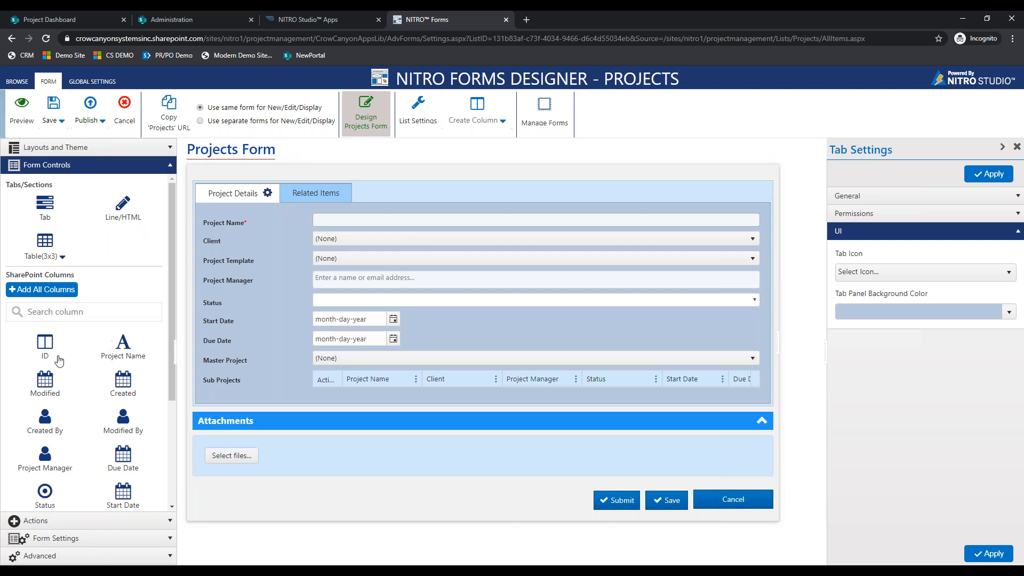
pyautogui.moveTo(45, 491); pyautogui.dragTo(247, 356)
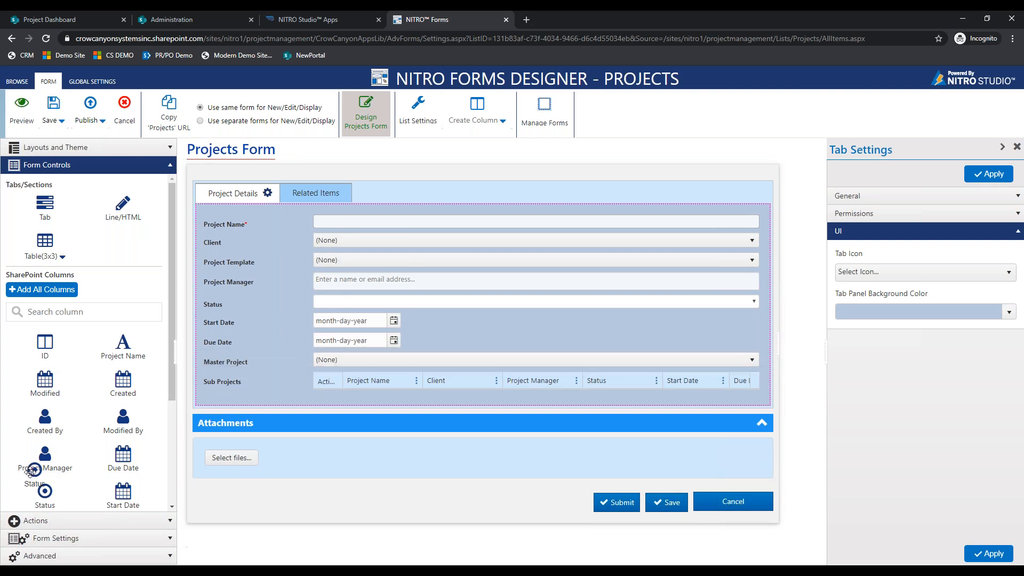
pyautogui.scroll(-3, 78, 450)
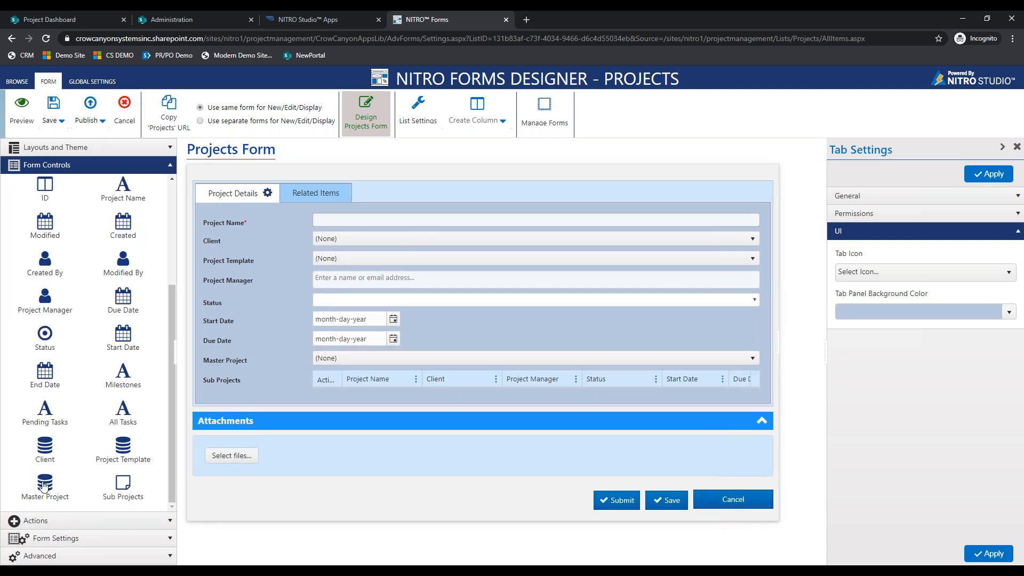
pyautogui.moveTo(53, 421); pyautogui.dragTo(284, 299)
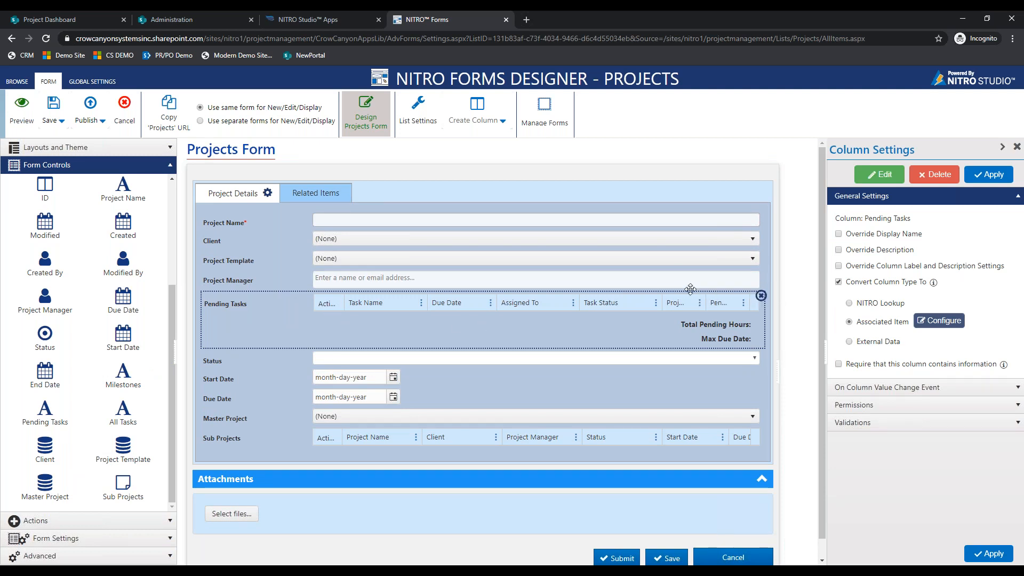
pyautogui.click(761, 296)
# - Remove the Client column from the Project Details tab of the form
pyautogui.click(709, 240)
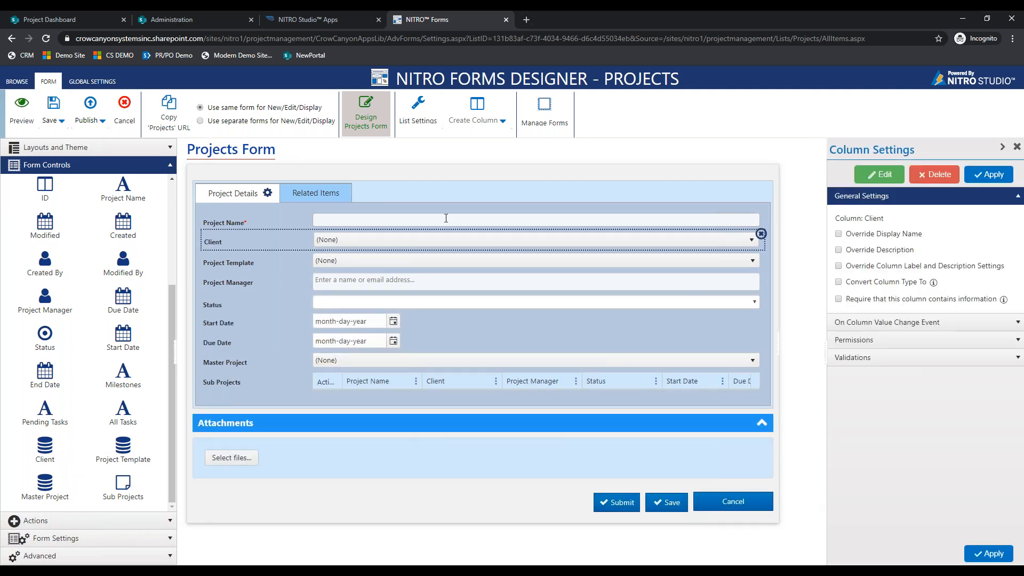
pyautogui.click(760, 233)
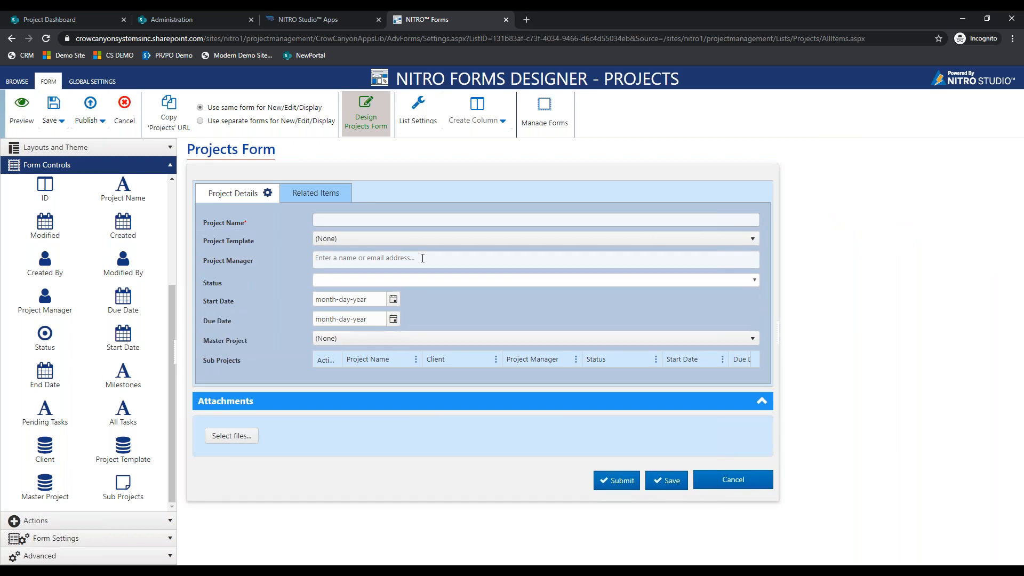
# - Create a new single line of text column named Test Column in the Projects list
pyautogui.click(476, 109)
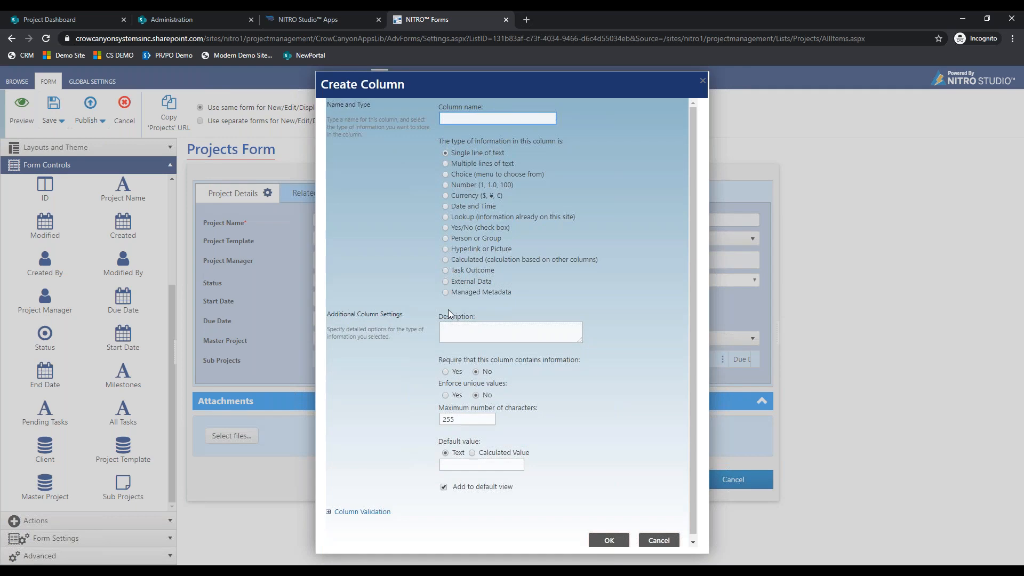
pyautogui.click(416, 218)
pyautogui.click(450, 114)
pyautogui.write('Test Column')
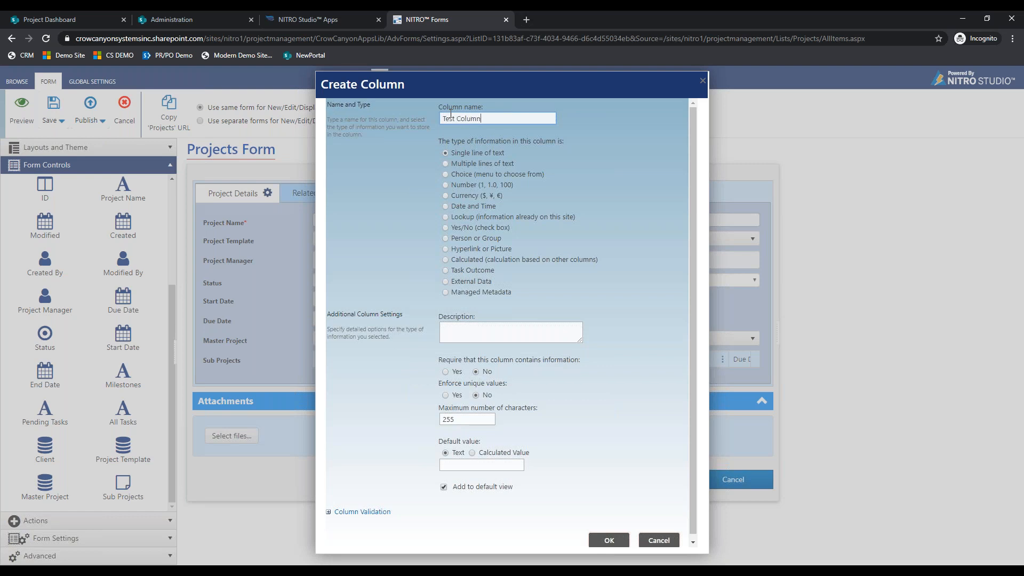
pyautogui.click(607, 540)
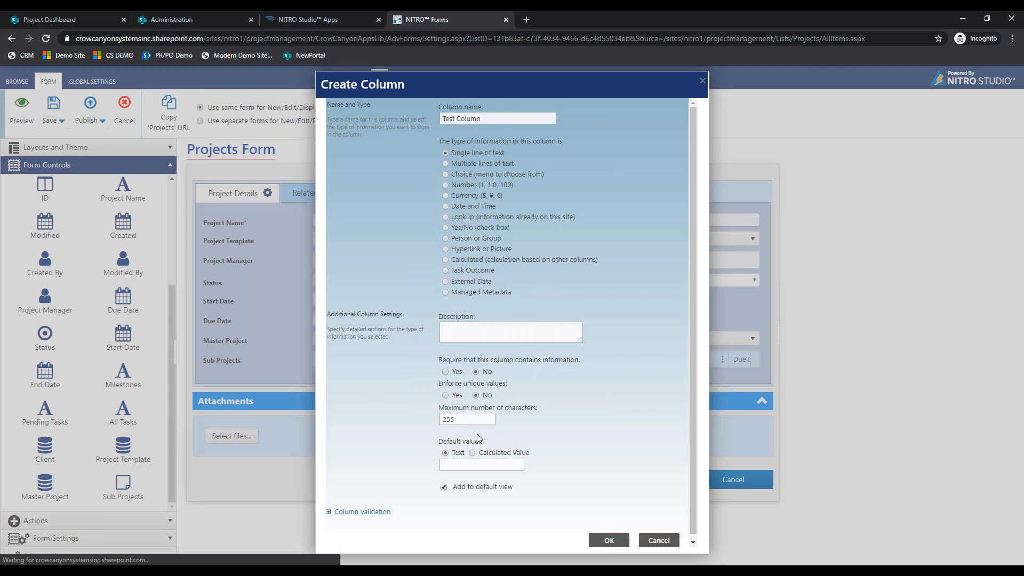
pyautogui.moveTo(605, 446); pyautogui.dragTo(602, 418)
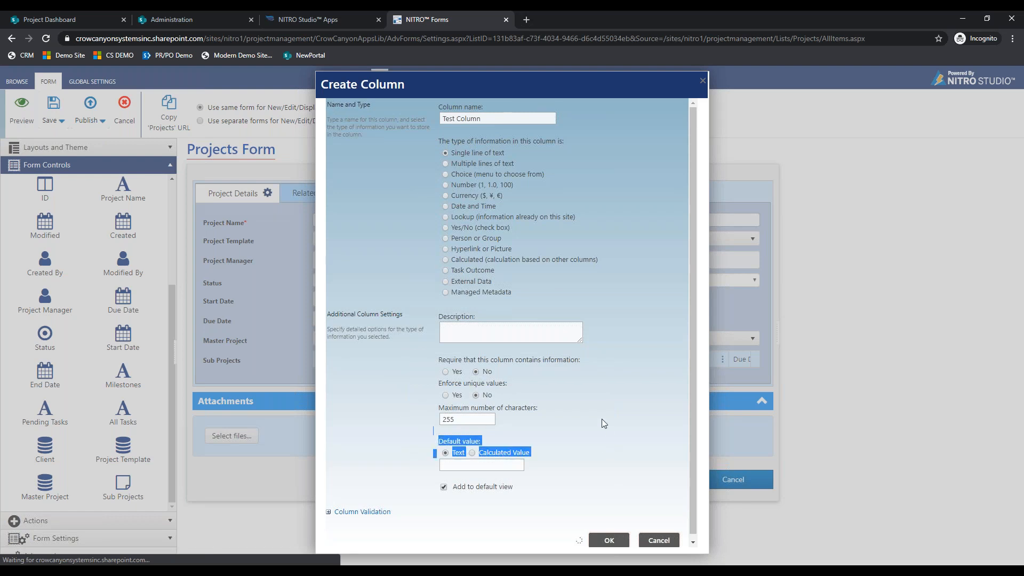
pyautogui.click(578, 436)
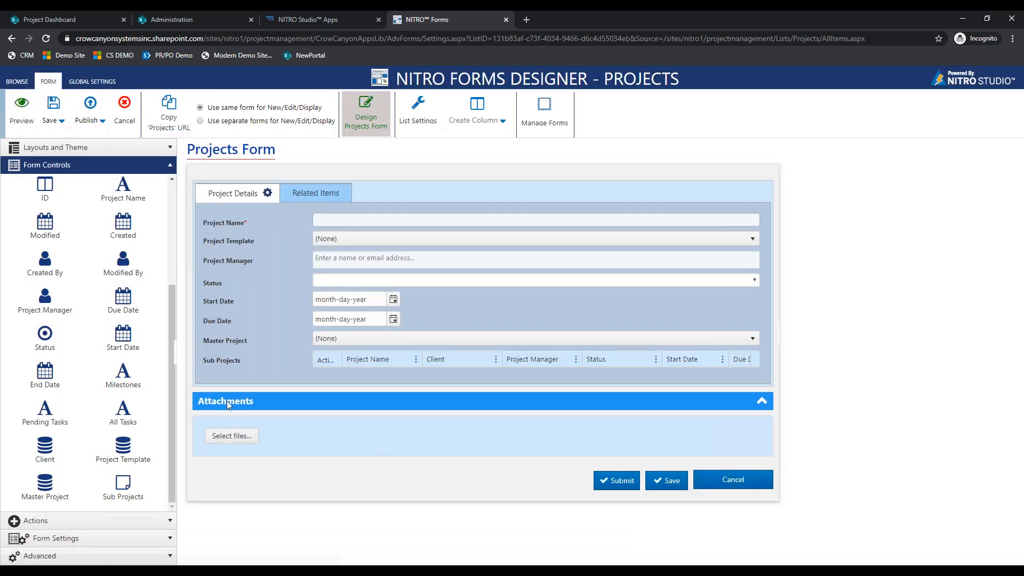
# - Try out Test Column between Project Manager and Status on the Project Details tab and take it off the form again
pyautogui.scroll(-1, 153, 413)
pyautogui.moveTo(41, 486); pyautogui.dragTo(266, 288)
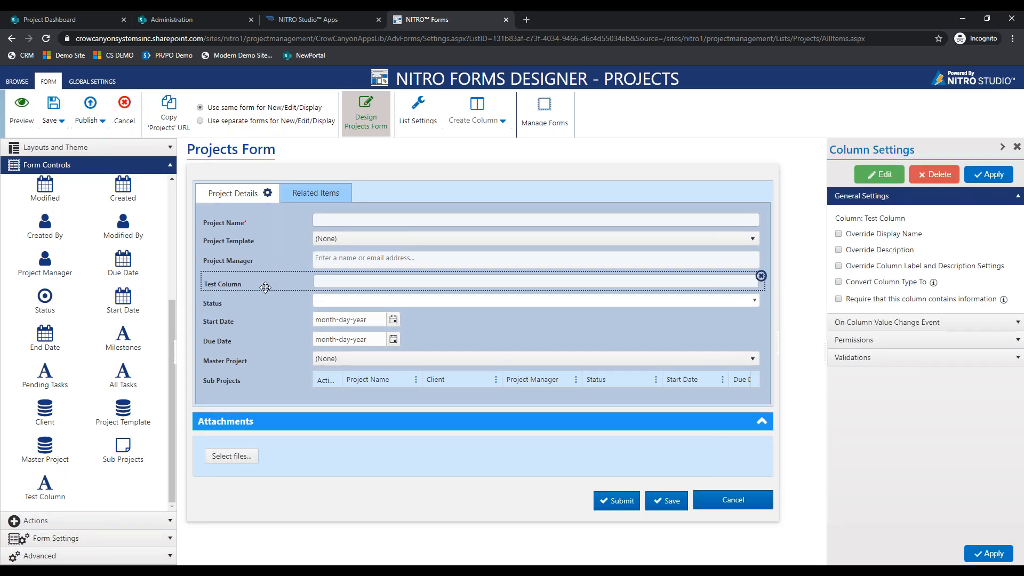
pyautogui.click(761, 275)
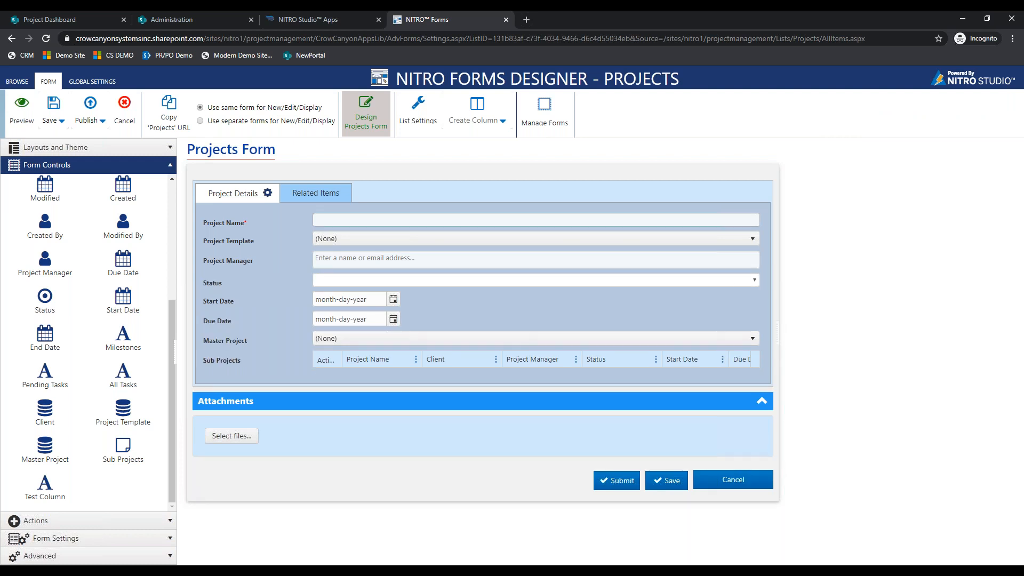
# - Examine the Project Name column's settings and the Related Items tab of the form, and return to Project Details
pyautogui.click(286, 220)
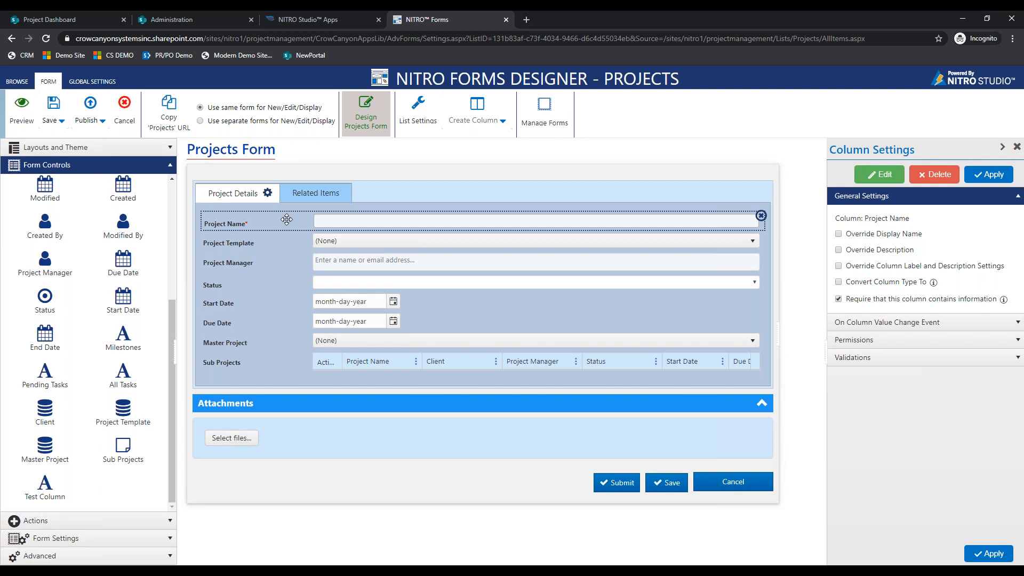
pyautogui.click(156, 165)
pyautogui.click(156, 165)
pyautogui.click(323, 195)
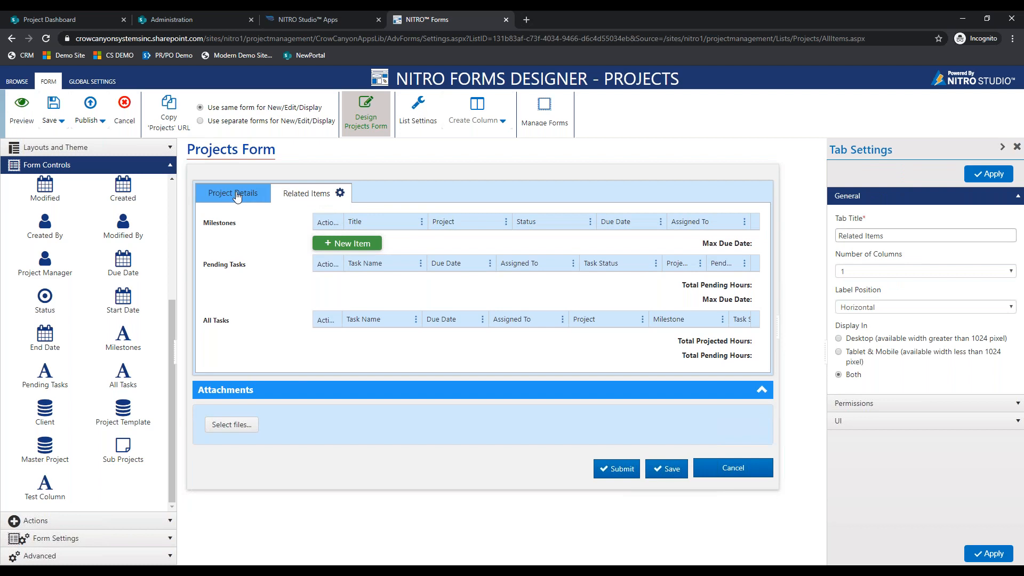
pyautogui.click(254, 196)
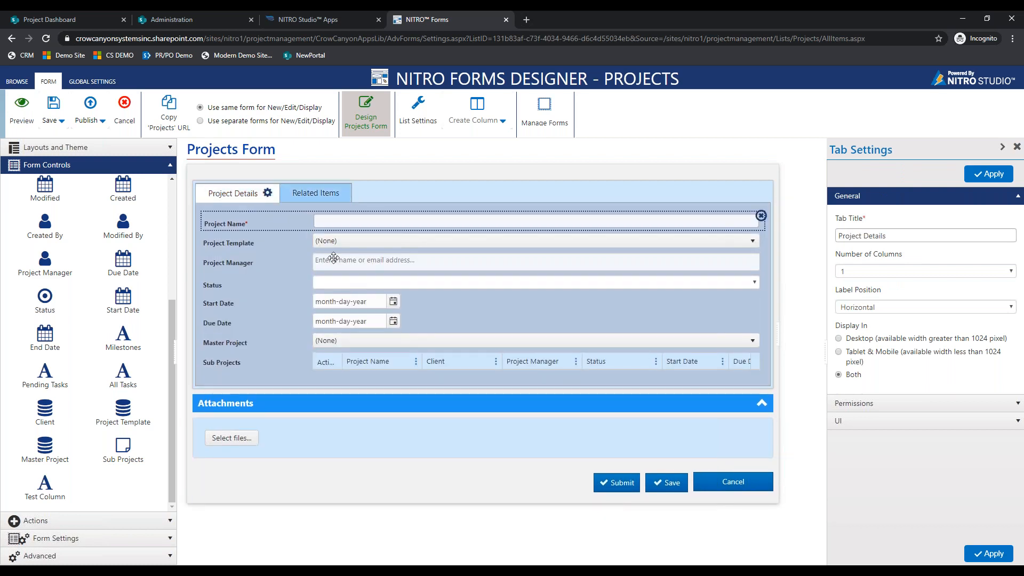
# - Examine the permission settings of the Project Details tab and the options for adding a permission, without adding one
pyautogui.click(902, 405)
pyautogui.click(990, 243)
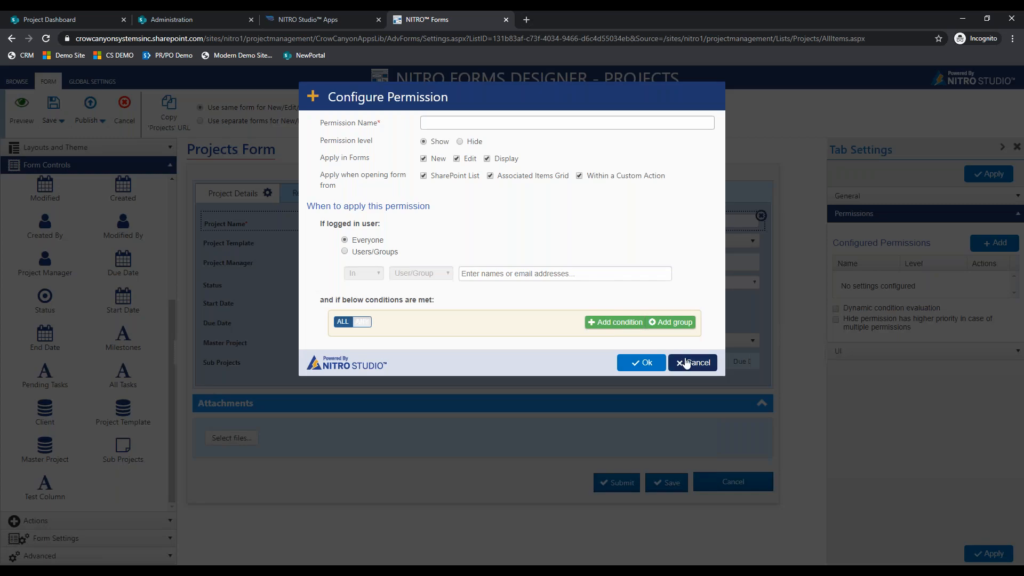
pyautogui.click(687, 363)
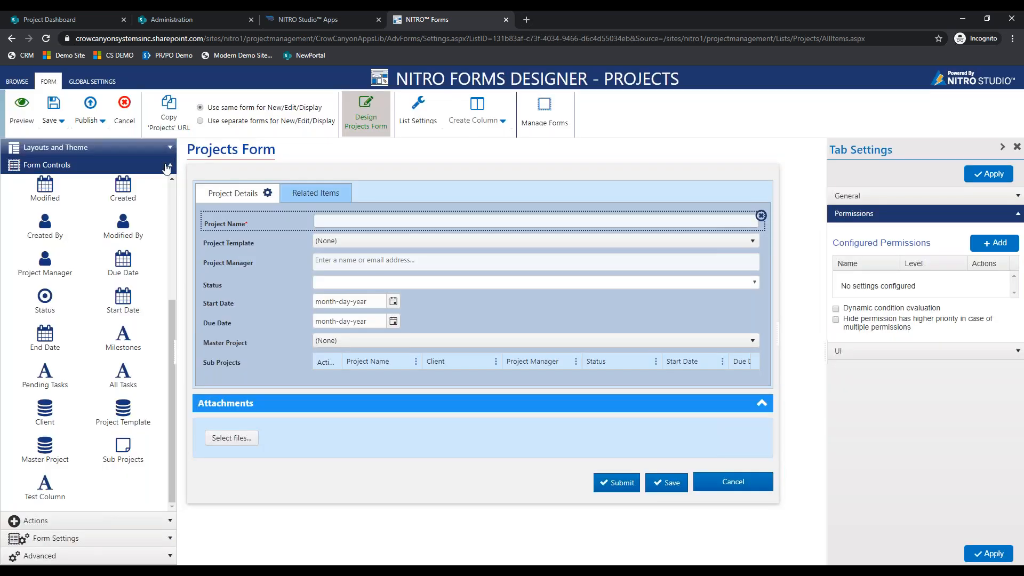
# - Review the options available under Form Settings and Advanced in the Projects form designer
pyautogui.click(166, 168)
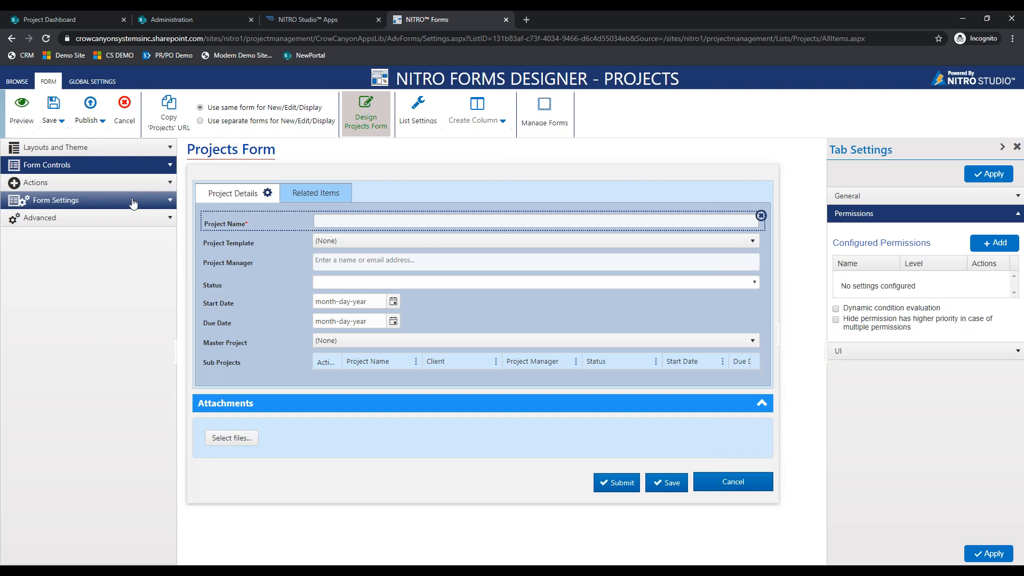
pyautogui.click(130, 201)
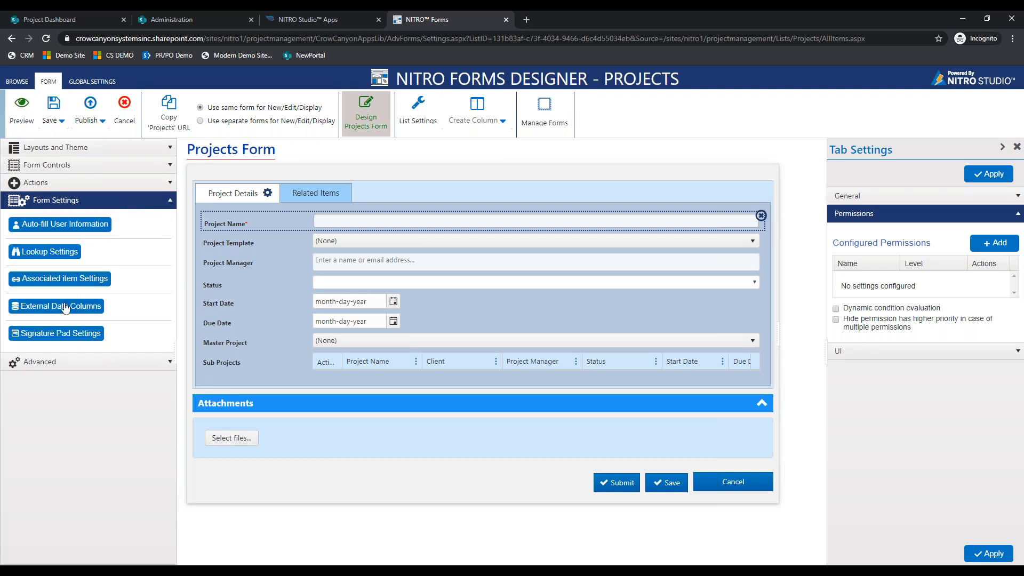
pyautogui.click(100, 362)
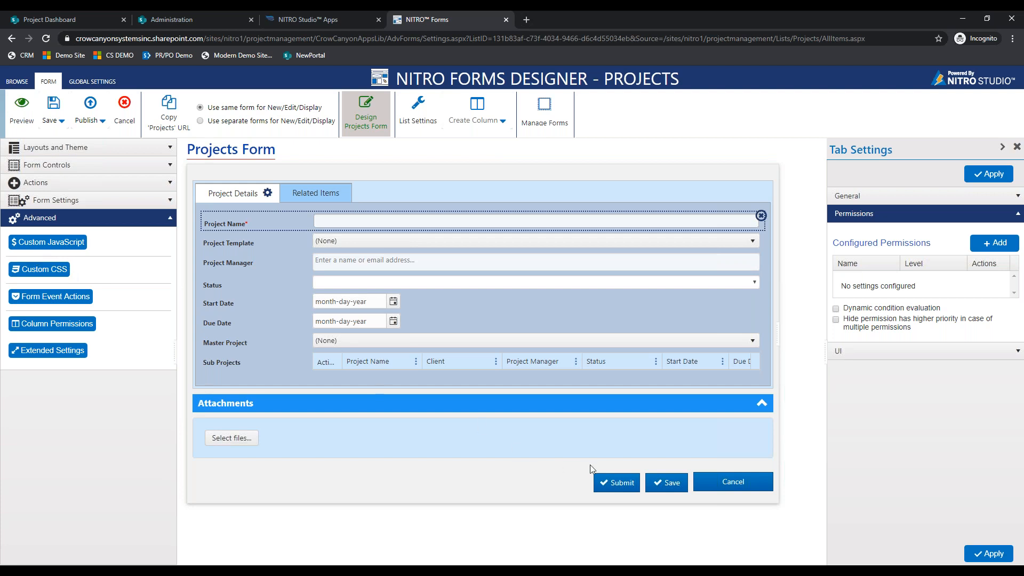
# - Inspect the Submit button's action settings and its pre-save script function without changing them
pyautogui.click(606, 483)
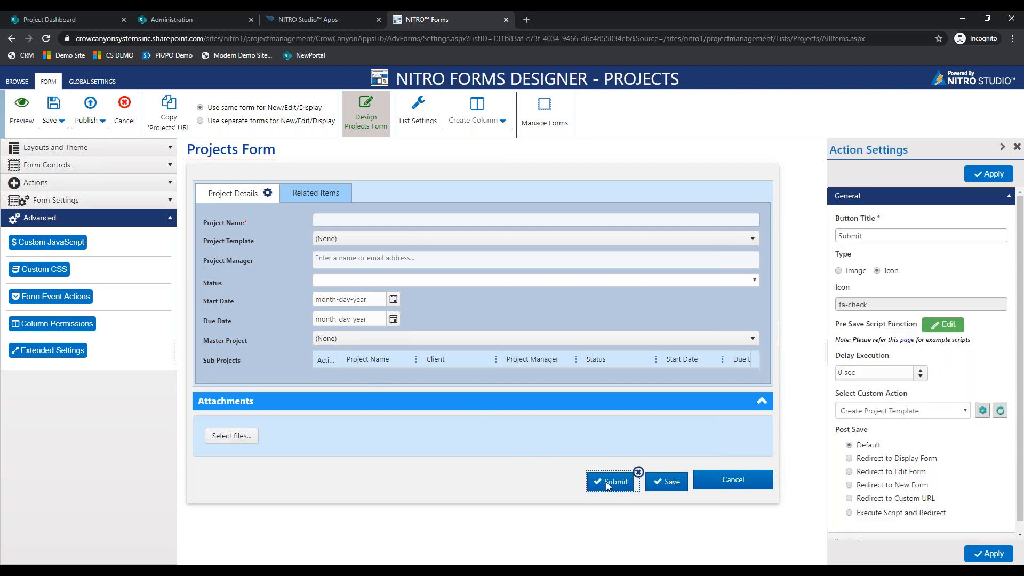
pyautogui.click(954, 327)
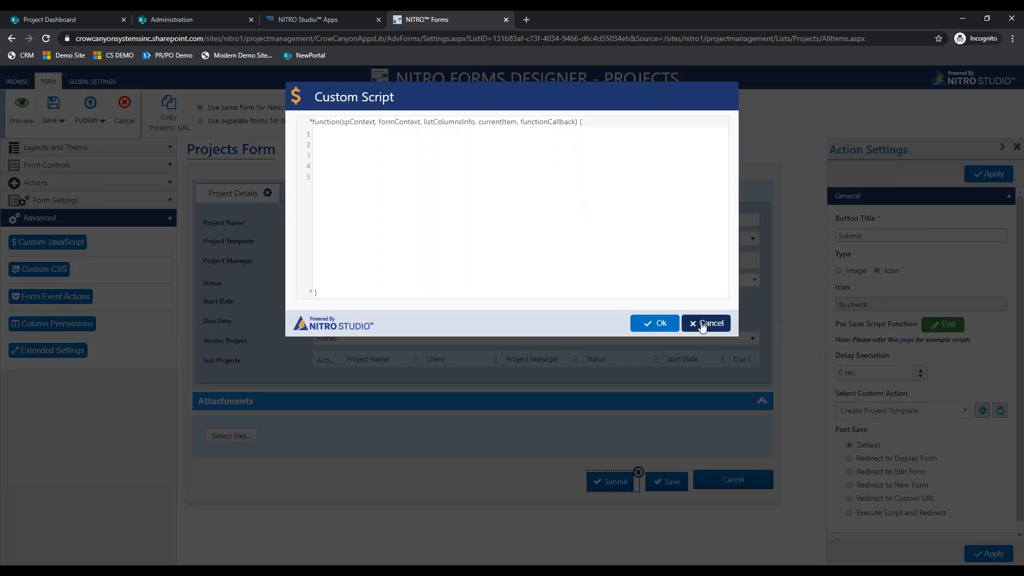
pyautogui.click(703, 324)
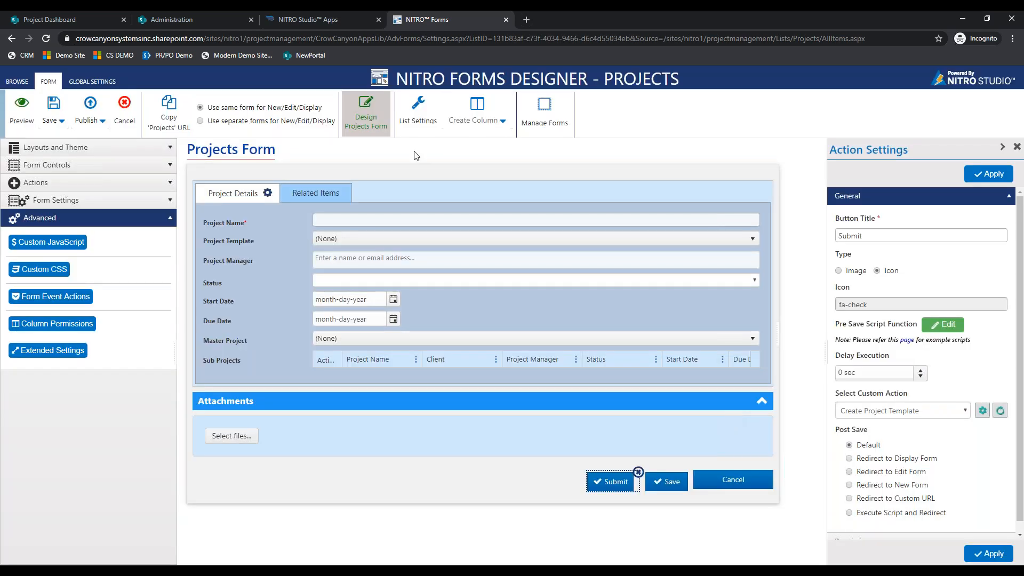
# - Leave the form designer without saving the form changes and return to the NITRO Studio apps page
pyautogui.click(506, 19)
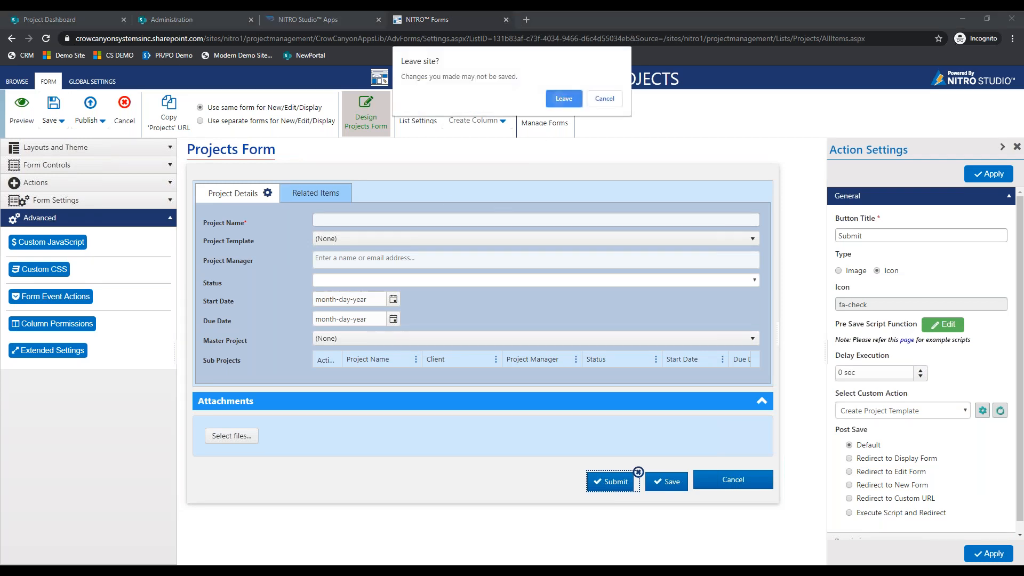
pyautogui.click(560, 98)
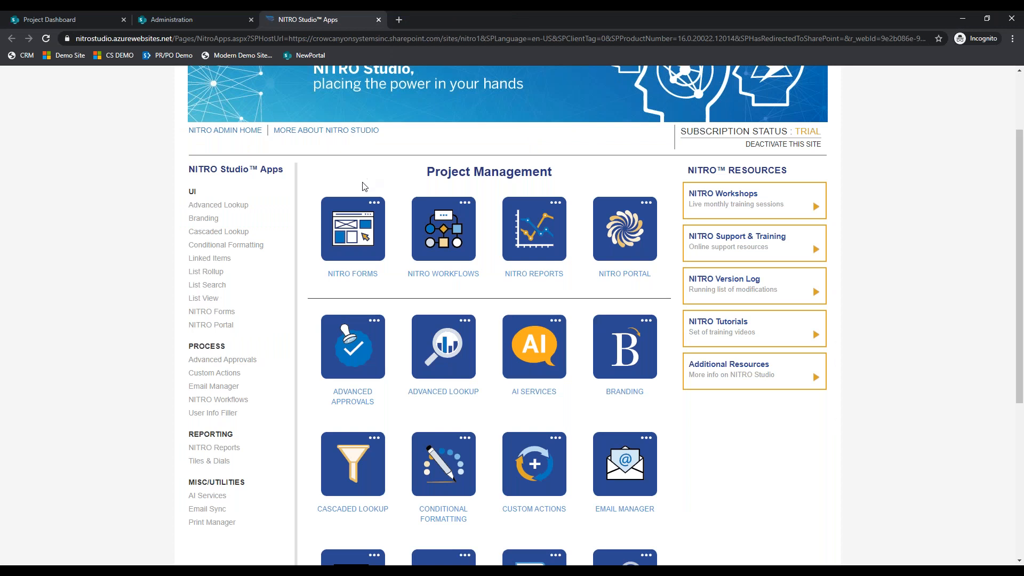
pyautogui.scroll(1, 398, 233)
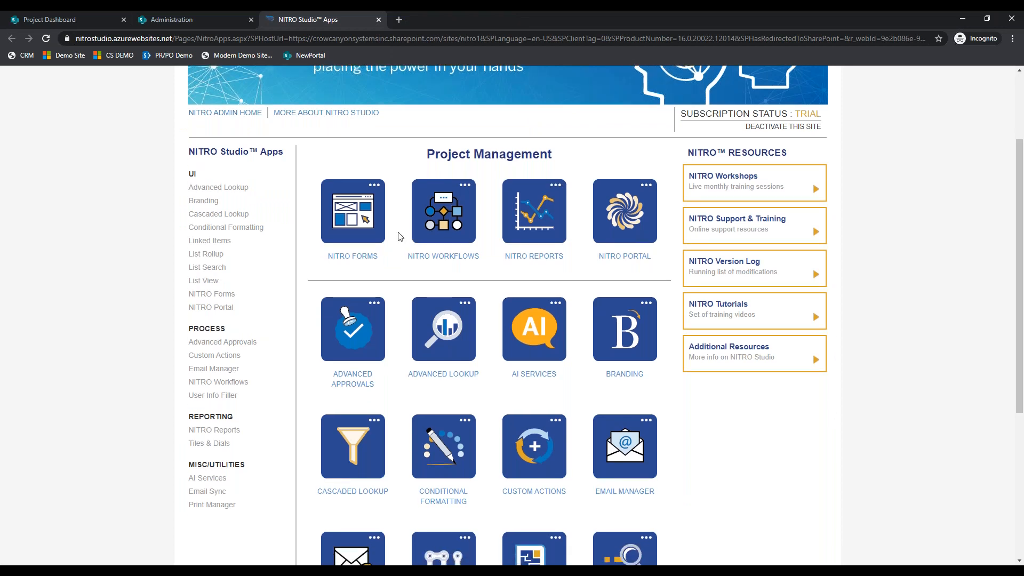
pyautogui.scroll(2, 400, 237)
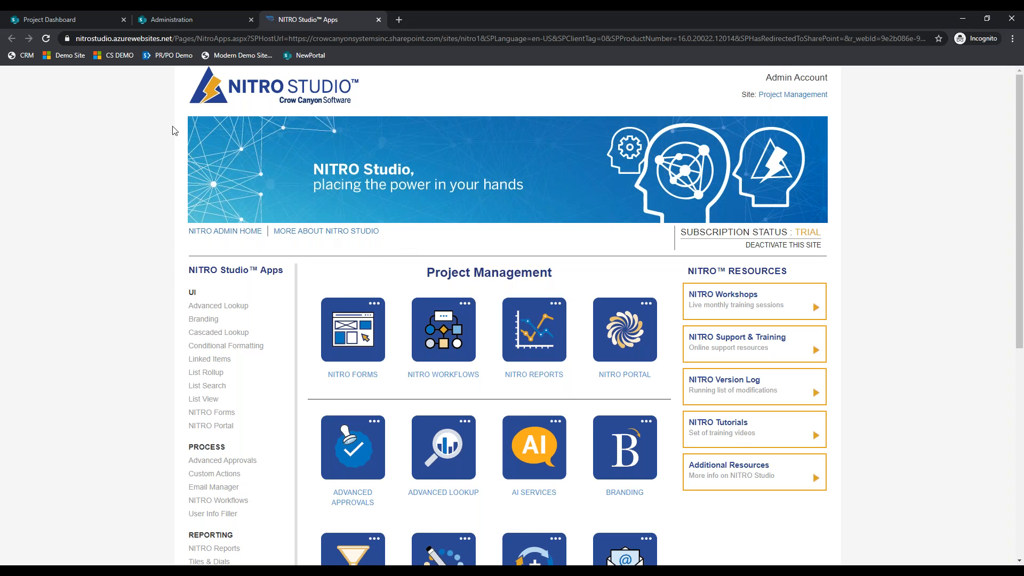
# - Load the Report Center in the Project Dashboard tab and the Project Management home page in the Administration tab
pyautogui.click(34, 18)
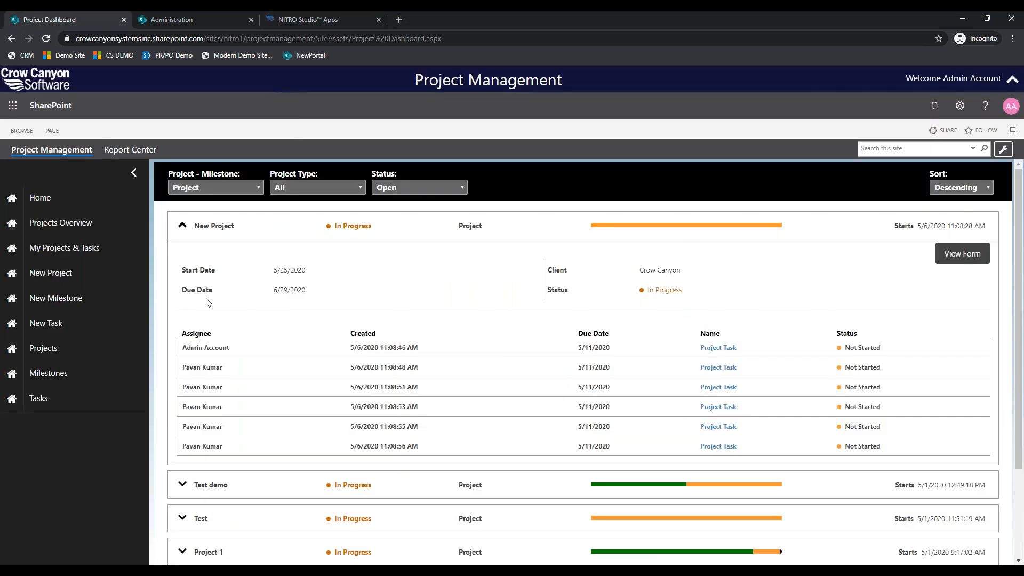
pyautogui.click(129, 150)
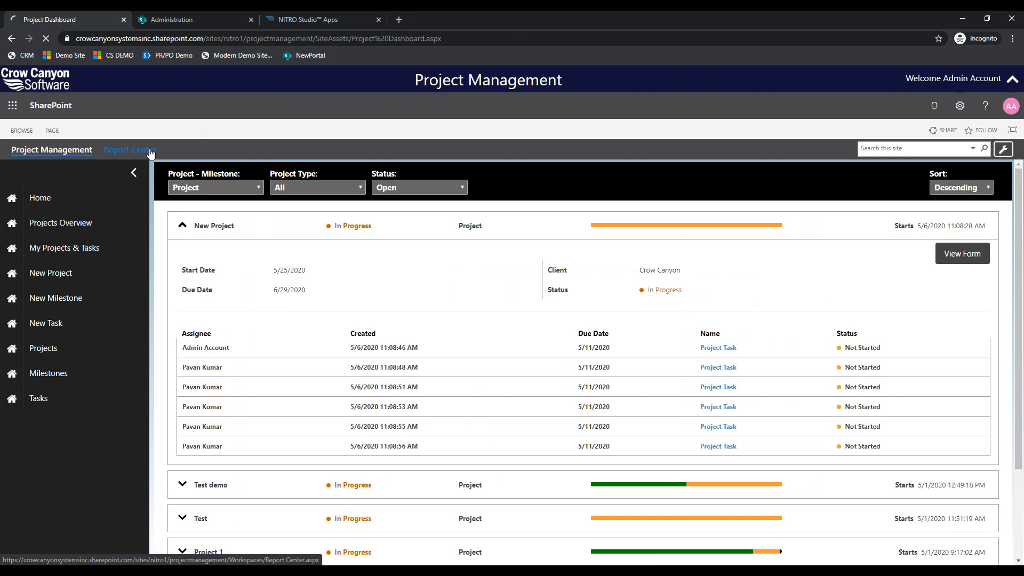
pyautogui.click(178, 17)
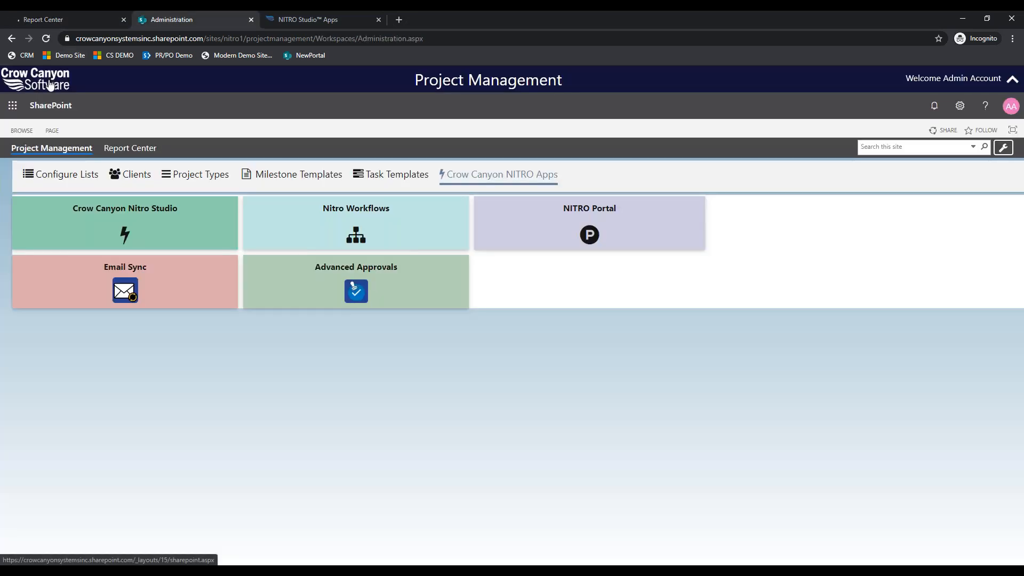
pyautogui.click(46, 84)
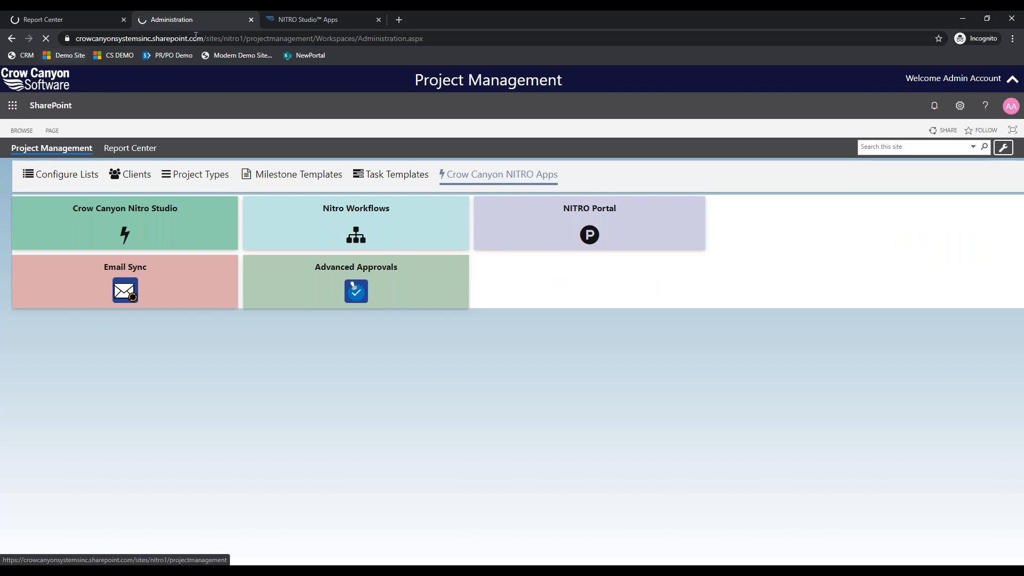
pyautogui.click(307, 16)
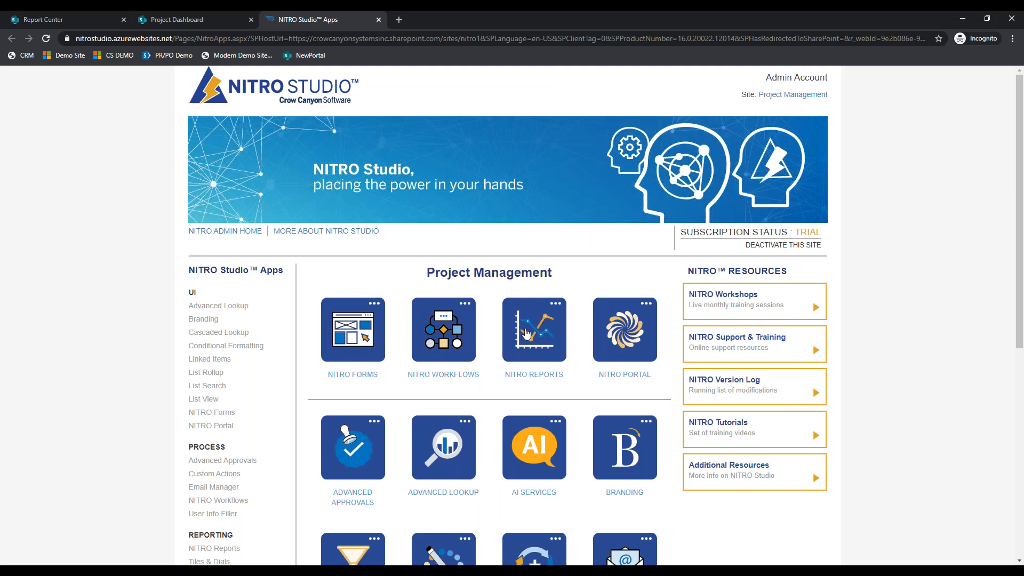
pyautogui.click(187, 16)
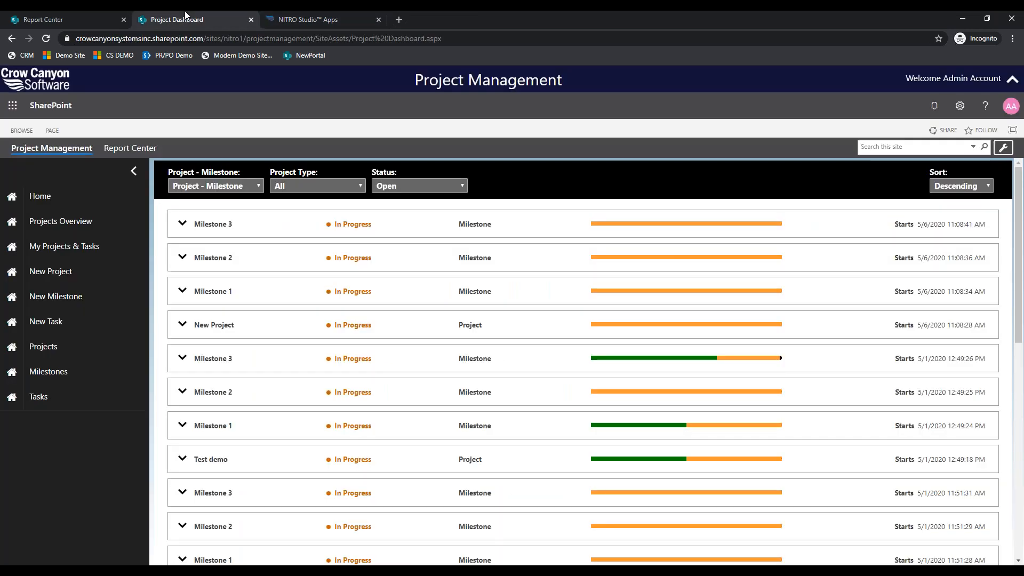
# - Open Projects Overview and examine its tiles and the project, milestone and task charts, including individual segment values
pyautogui.click(65, 221)
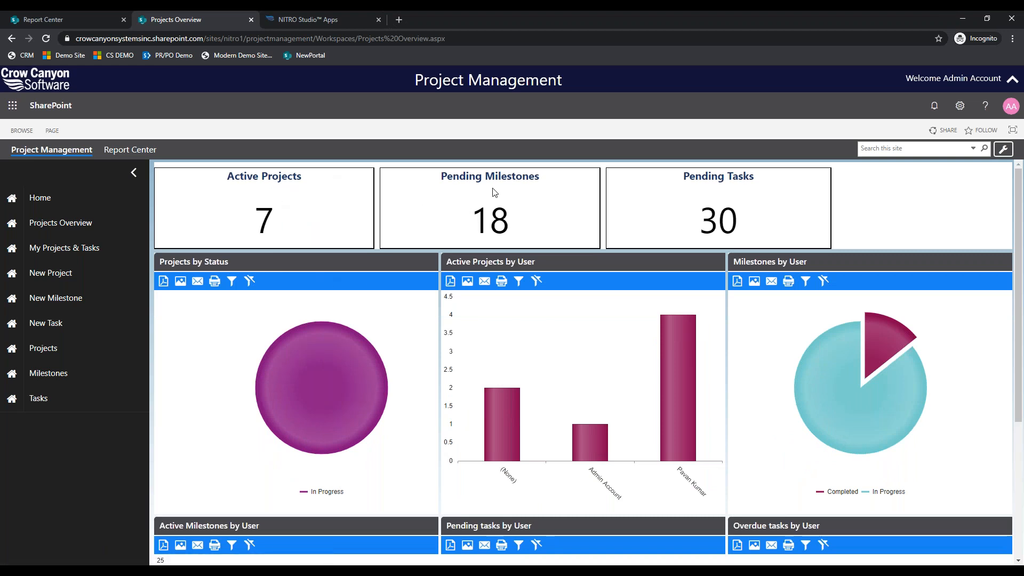
pyautogui.scroll(-2, 565, 292)
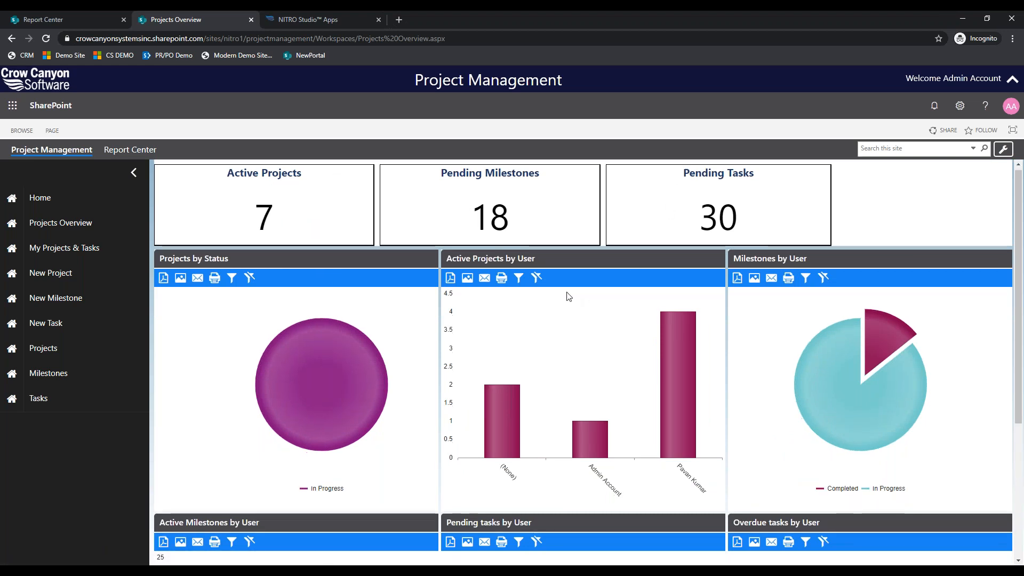
pyautogui.scroll(2, 566, 292)
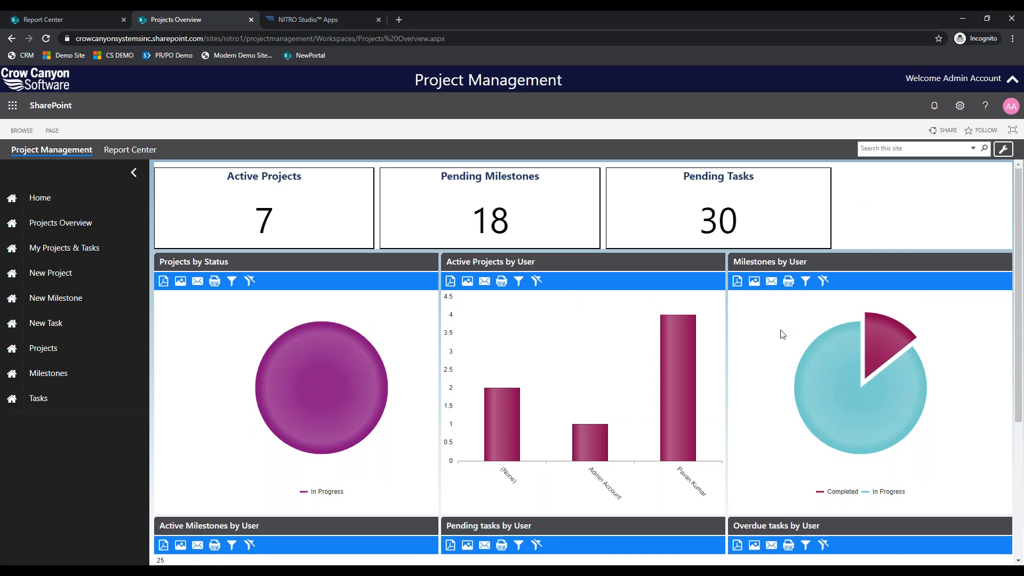
pyautogui.scroll(-1, 766, 341)
pyautogui.moveTo(884, 312)
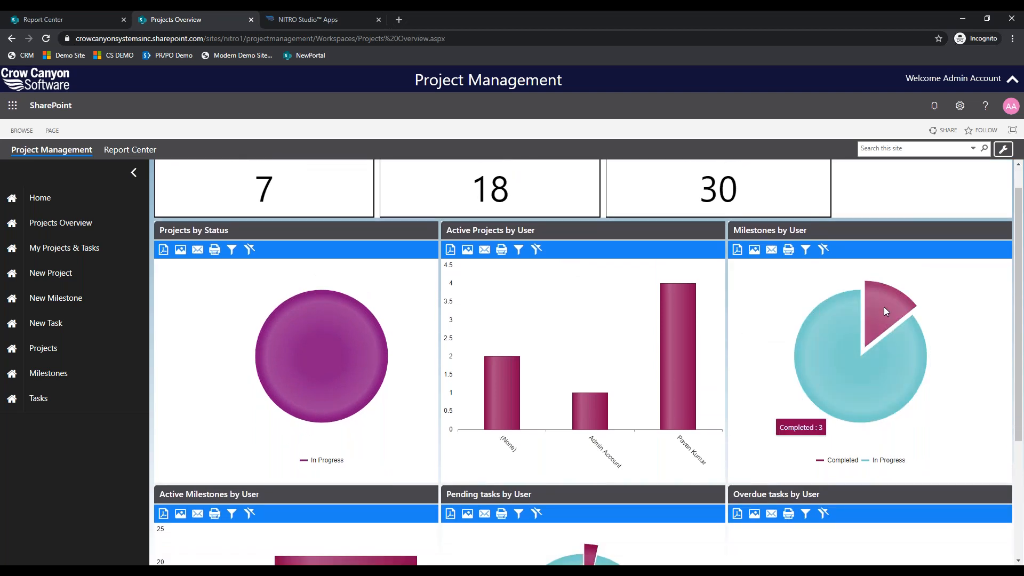
pyautogui.moveTo(677, 385)
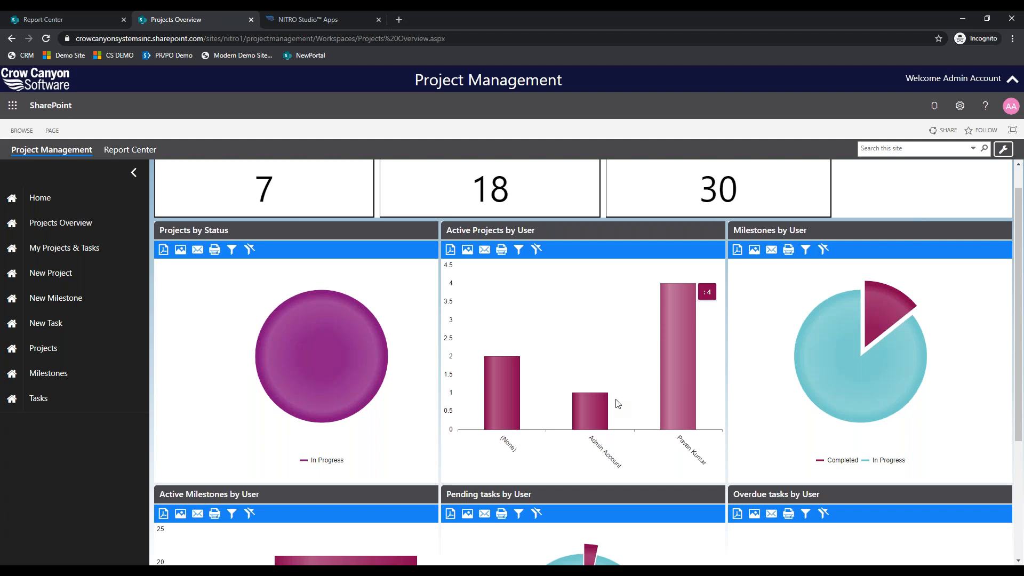
pyautogui.moveTo(611, 408)
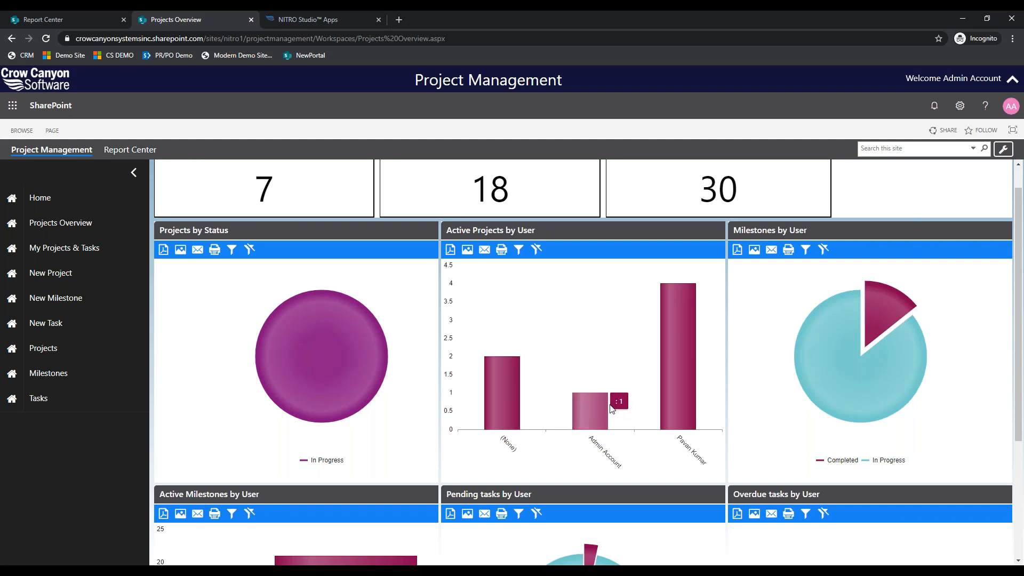
pyautogui.scroll(-1, 555, 376)
pyautogui.moveTo(337, 297)
pyautogui.scroll(-3, 358, 277)
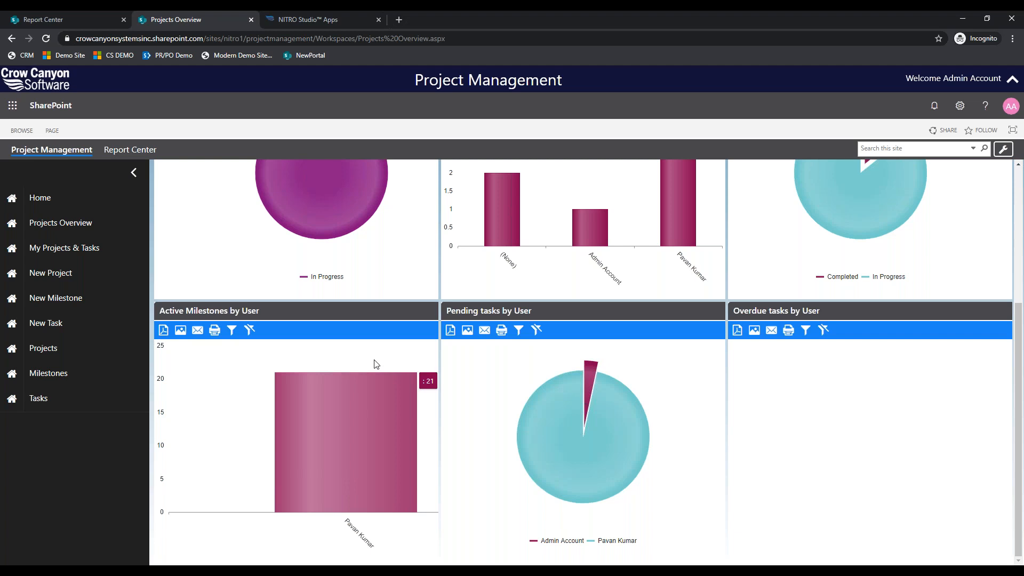
# - View the list of milestones behind the Pending Milestones tile and return to Projects Overview
pyautogui.scroll(1, 375, 359)
pyautogui.scroll(3, 375, 361)
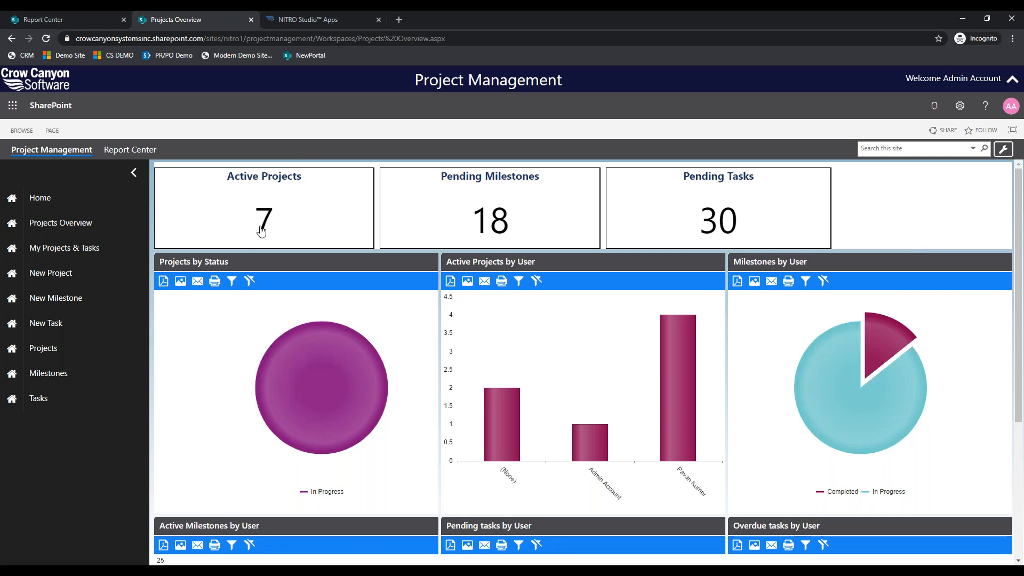
pyautogui.click(488, 229)
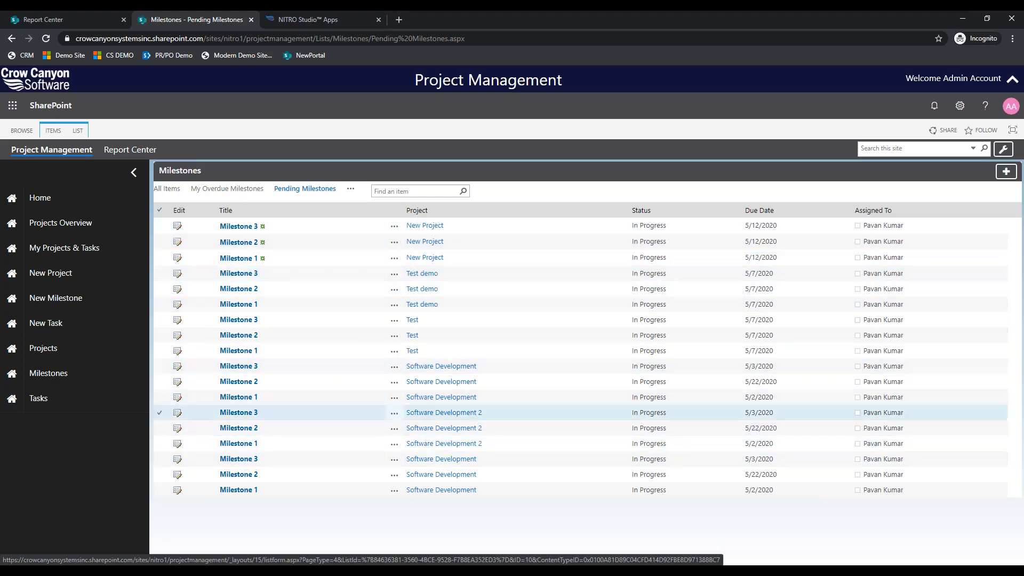
pyautogui.click(10, 38)
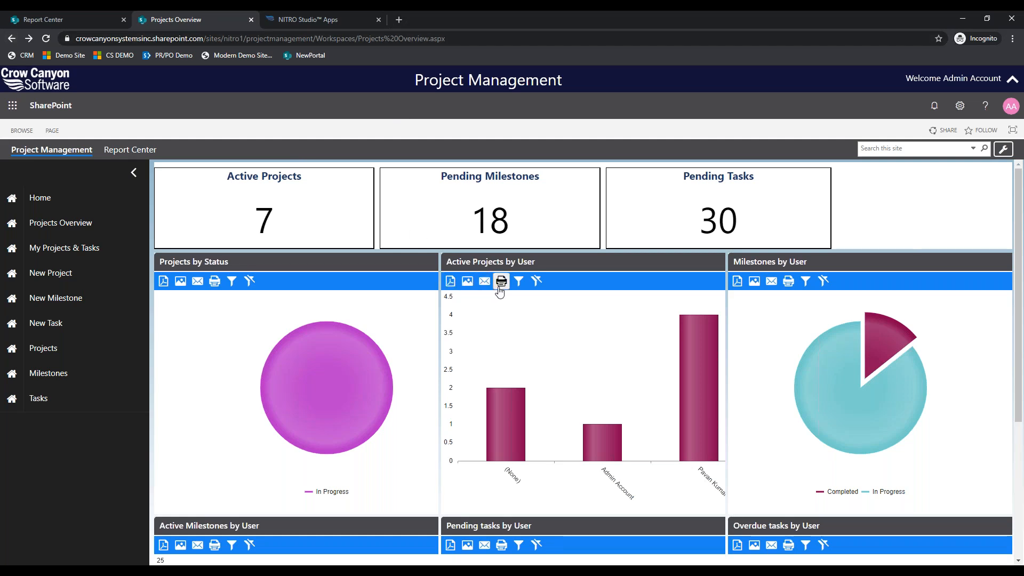
# - Export the Active Projects by User chart as a PDF, view the downloaded file and close it
pyautogui.click(447, 280)
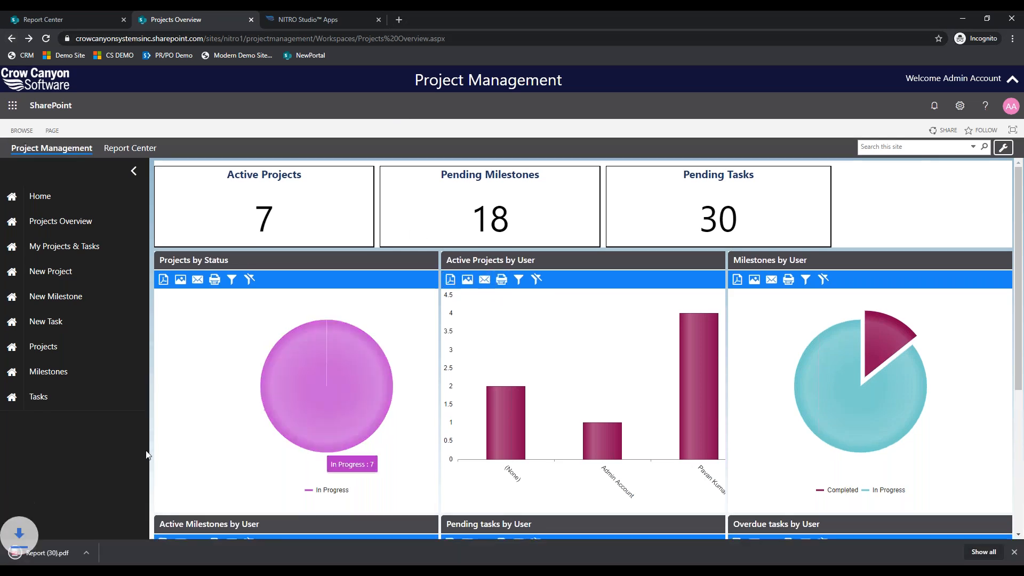
pyautogui.click(43, 560)
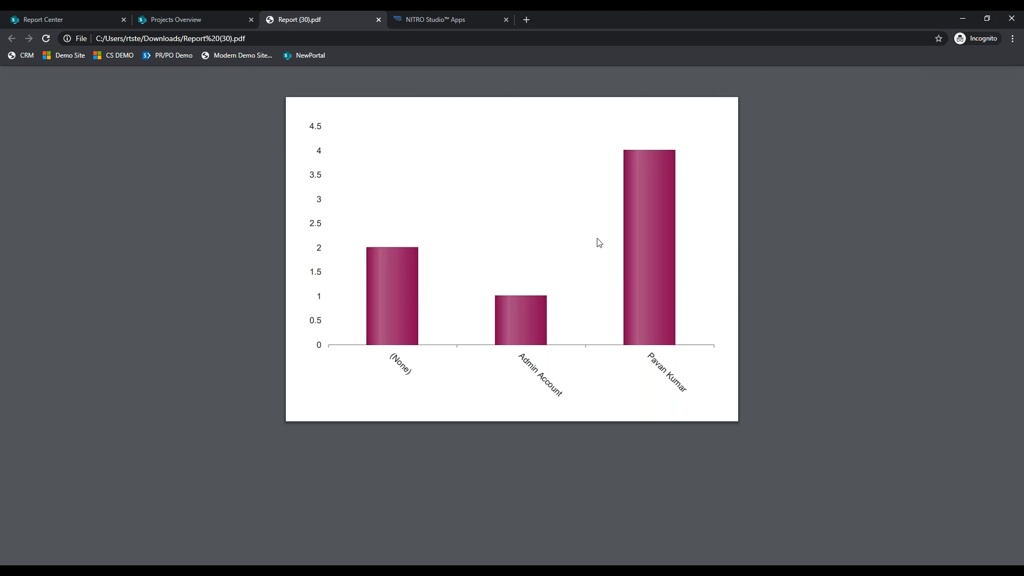
pyautogui.click(379, 19)
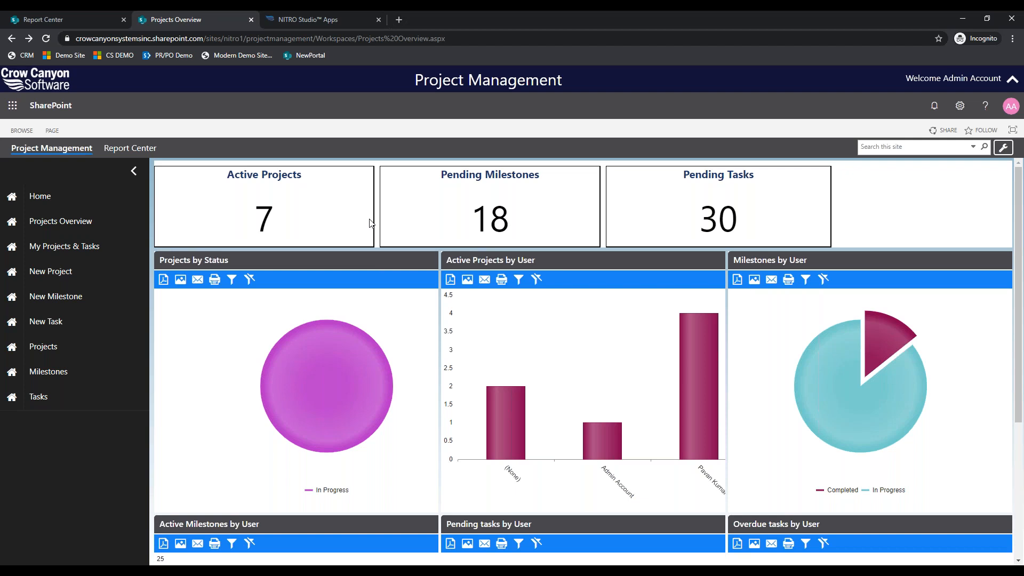
# - View the Active Projects by User, Days to complete tasks (average), Milestones by Status and My Milestones by Status reports in the Report Center
pyautogui.click(82, 13)
pyautogui.click(229, 259)
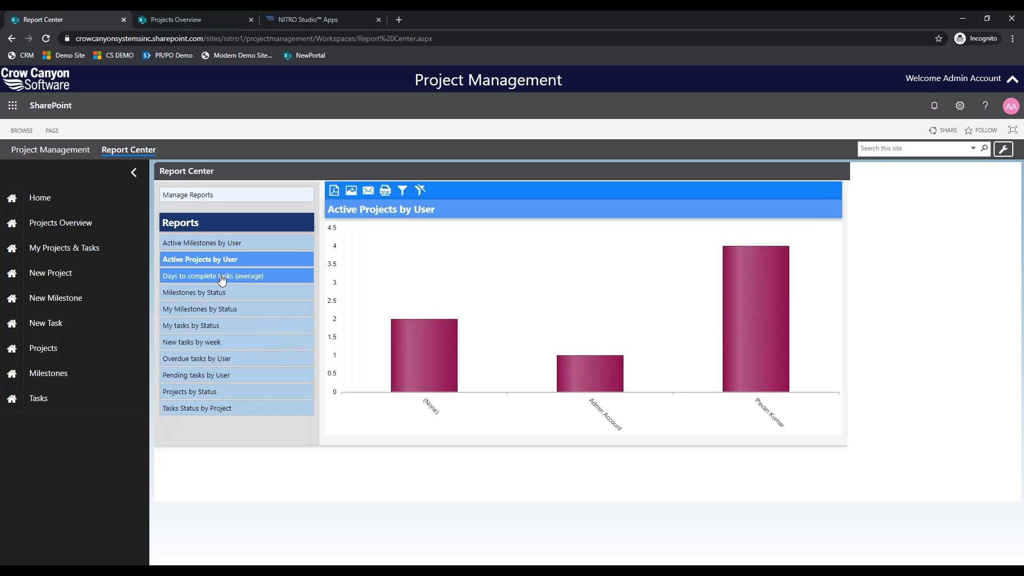
pyautogui.click(222, 277)
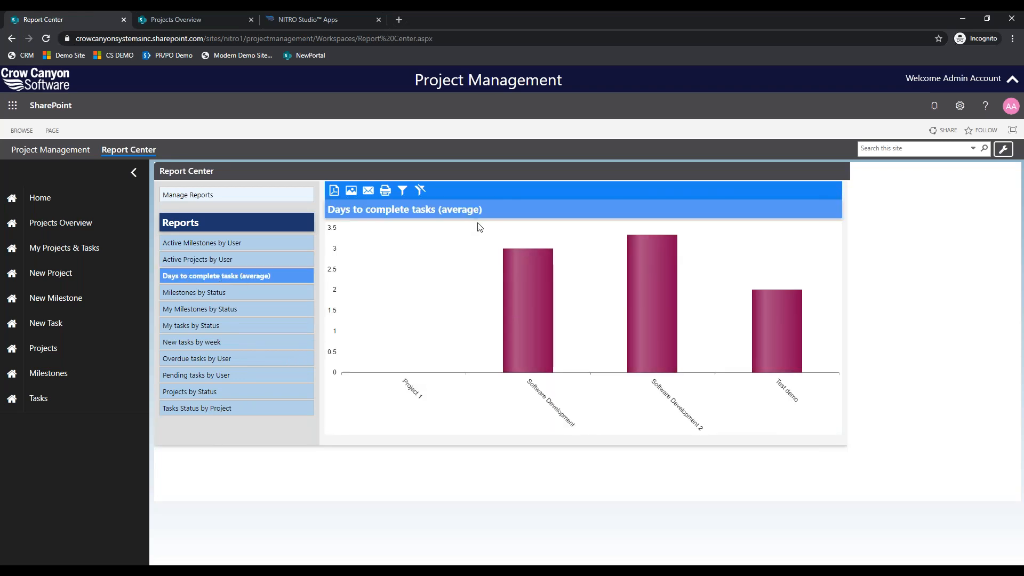
pyautogui.click(242, 299)
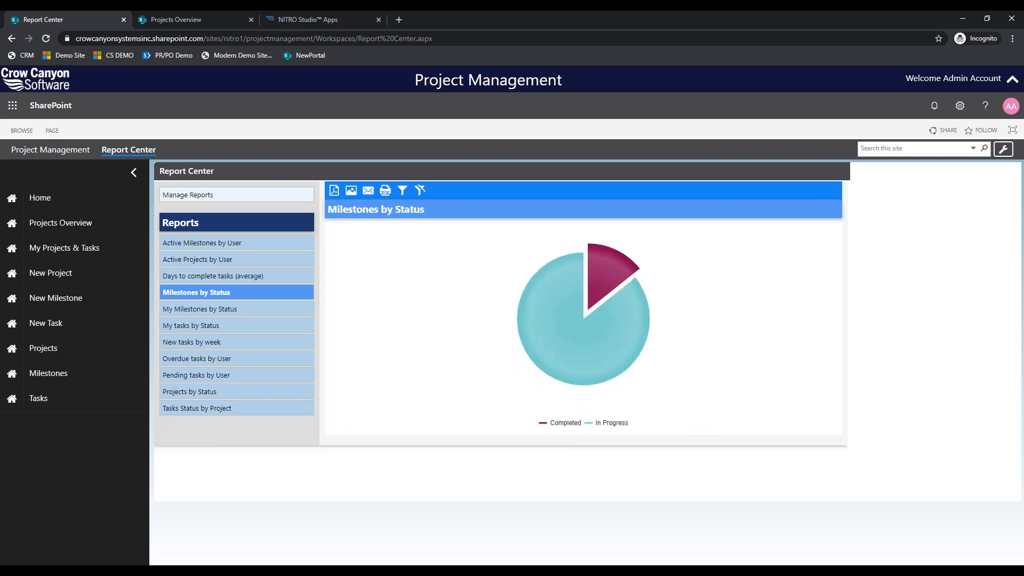
pyautogui.click(230, 312)
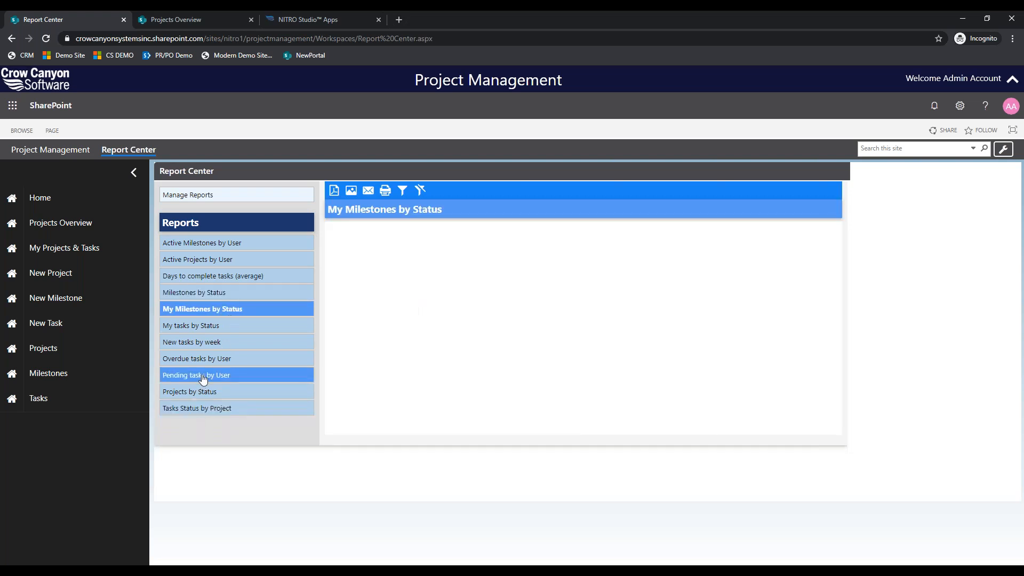
# - View the Pending tasks by User report, and open Task 1- Software Development from the Tasks calendar to view its details
pyautogui.click(202, 377)
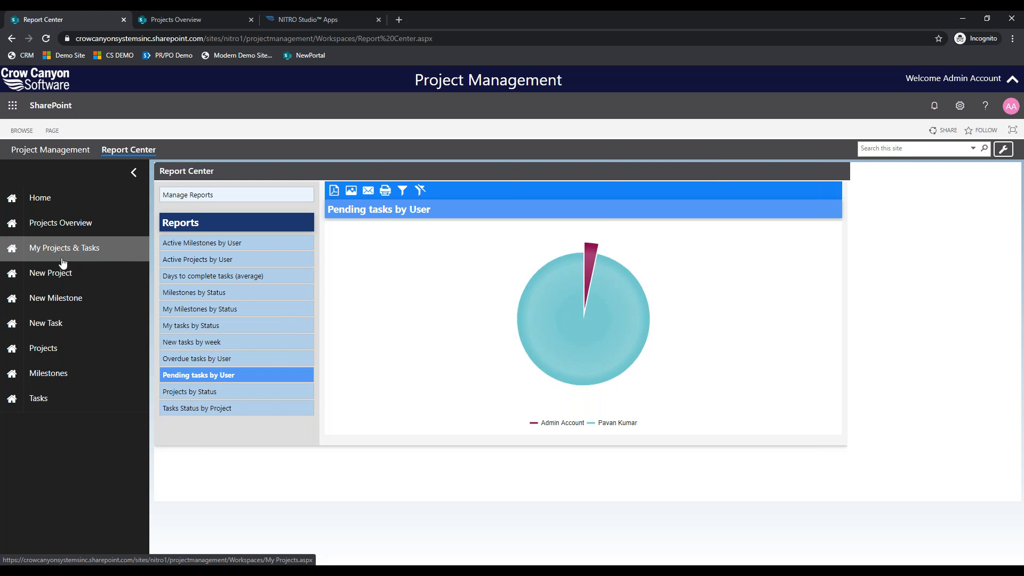
pyautogui.click(48, 399)
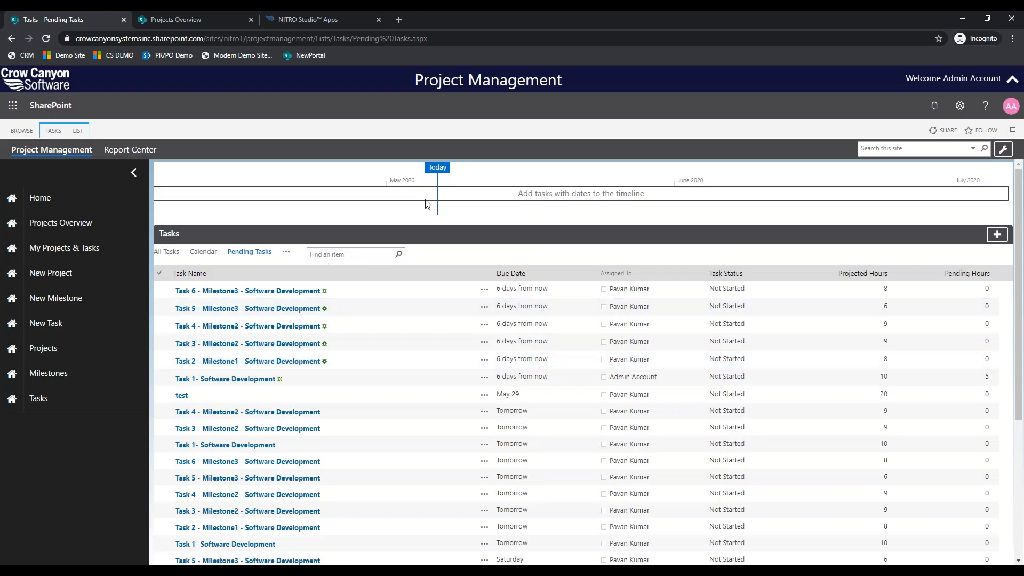
pyautogui.click(205, 256)
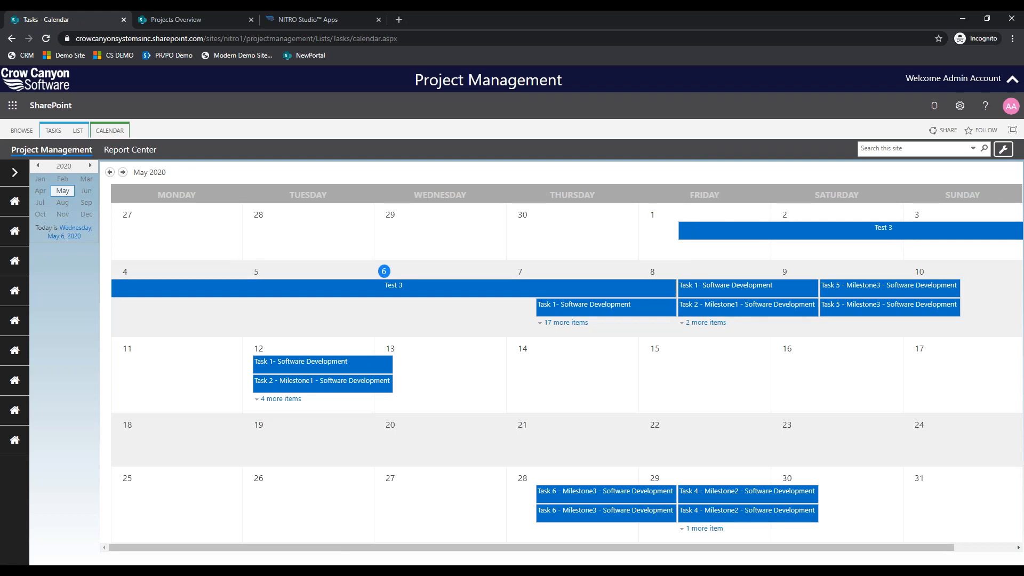
pyautogui.click(731, 288)
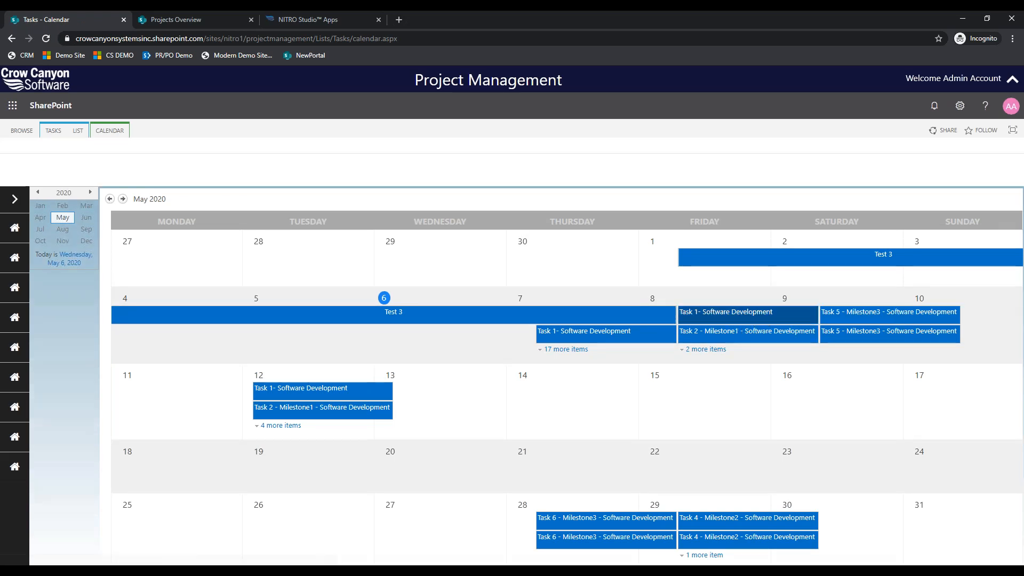
pyautogui.click(733, 313)
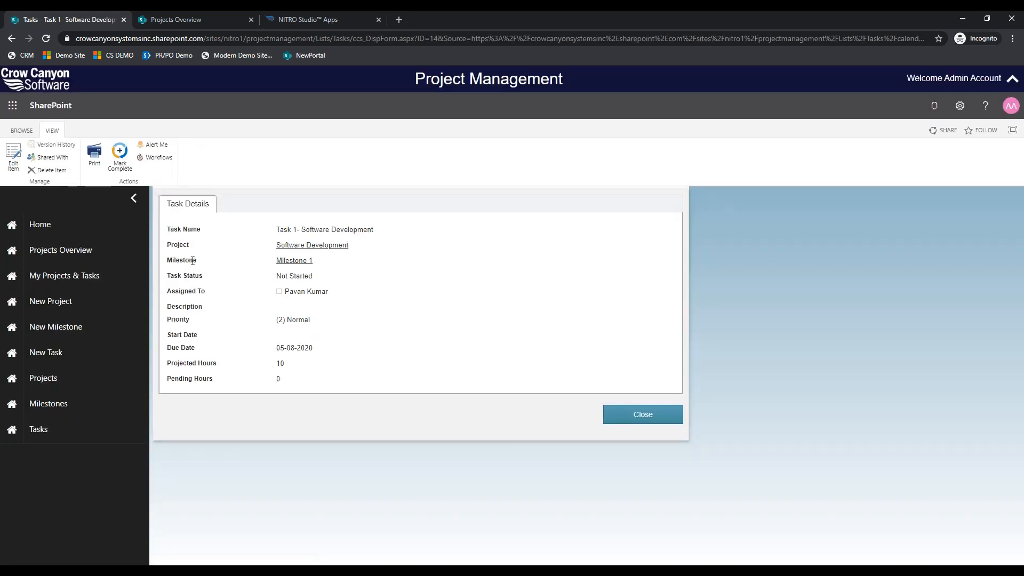
# - View the Projects list as a calendar for May 2020 and expand the additional items in the week of May 4
pyautogui.click(35, 379)
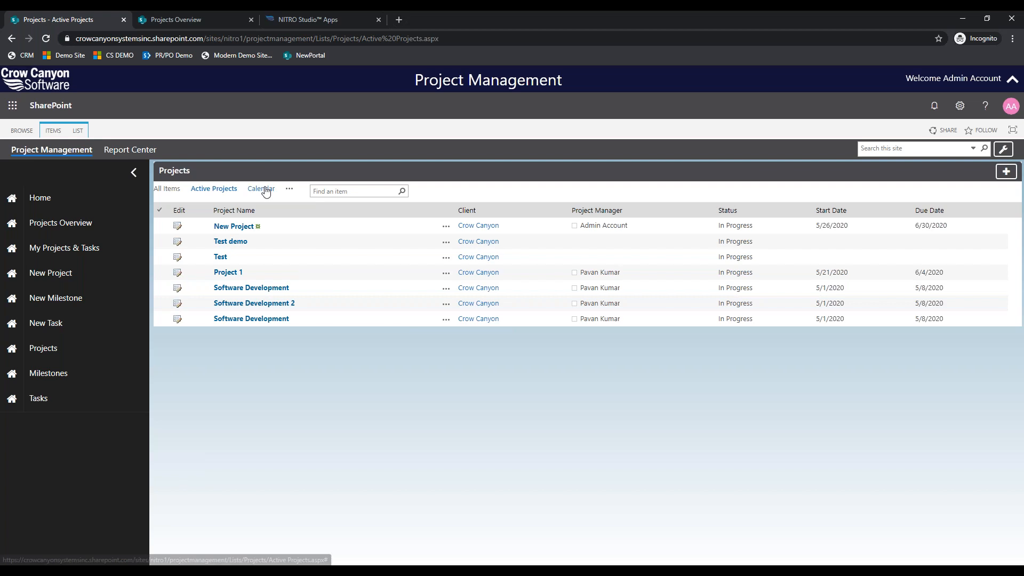
pyautogui.click(263, 189)
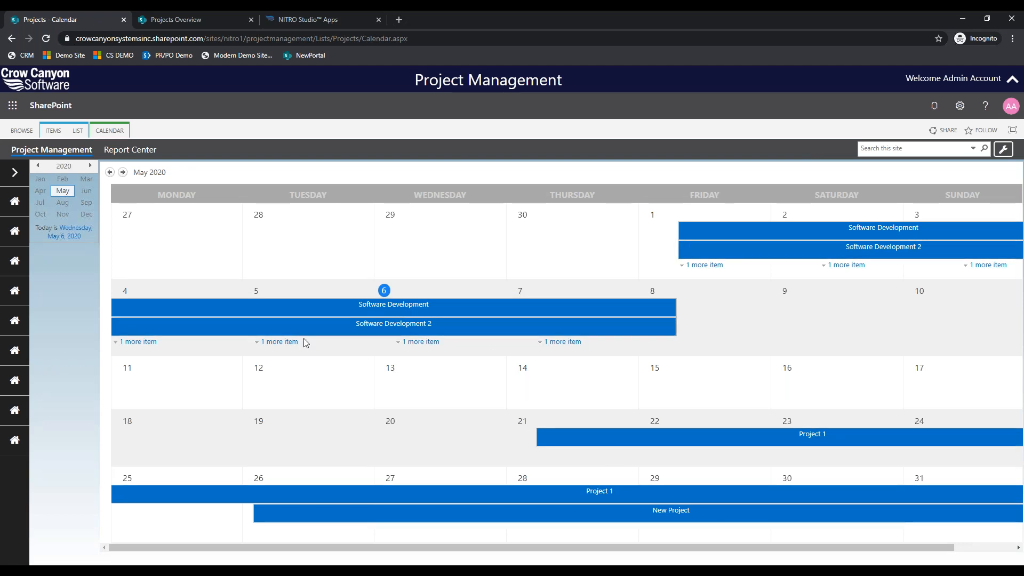
pyautogui.click(279, 341)
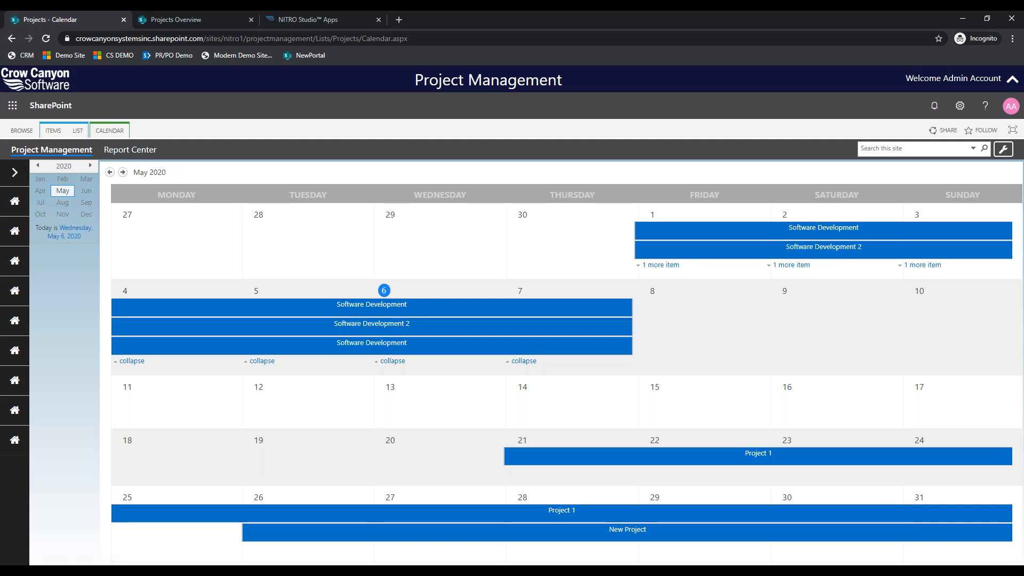
# - View the blank new task form and close it without entering anything
pyautogui.click(16, 172)
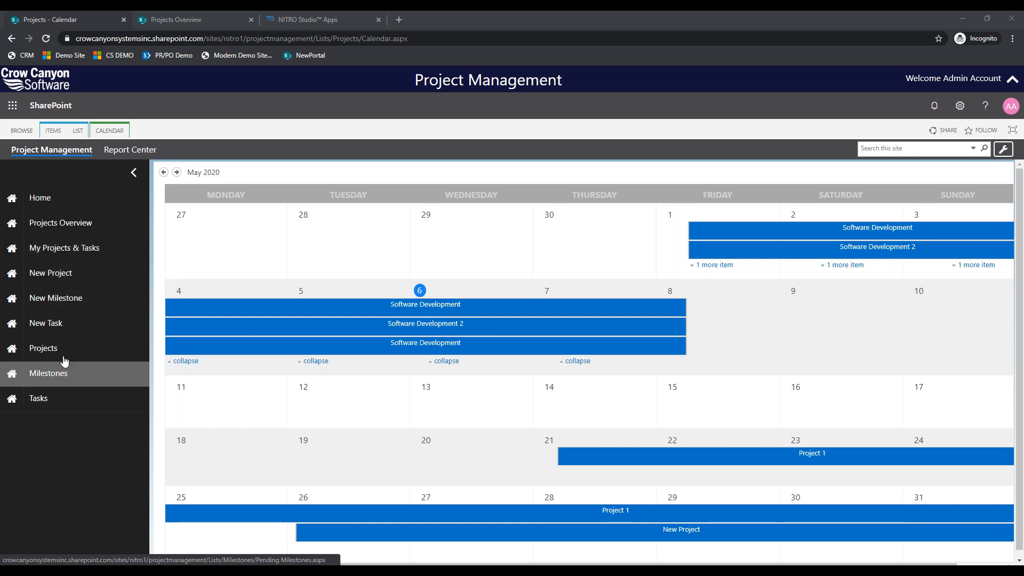
pyautogui.click(68, 333)
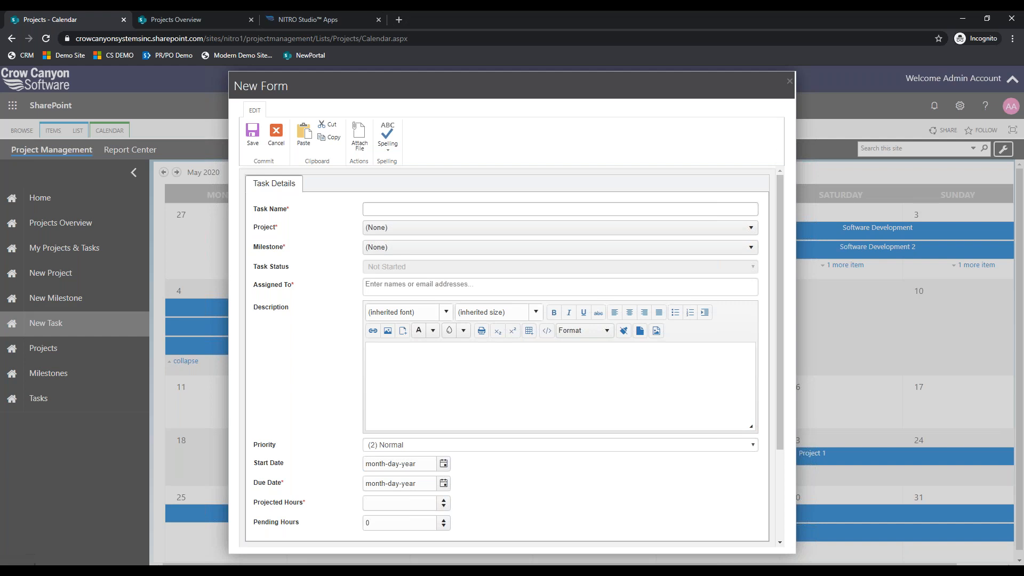
pyautogui.click(789, 84)
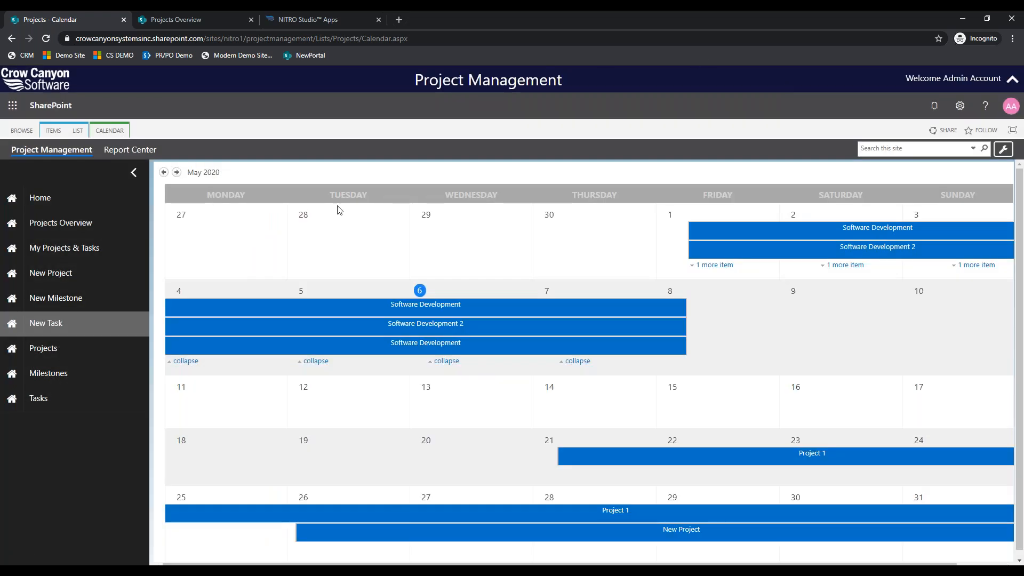
# - Open the pending task Task 6 - Milestone3 - Software Development in edit mode and examine its Projected Hours and Pending Hours fields
pyautogui.click(44, 399)
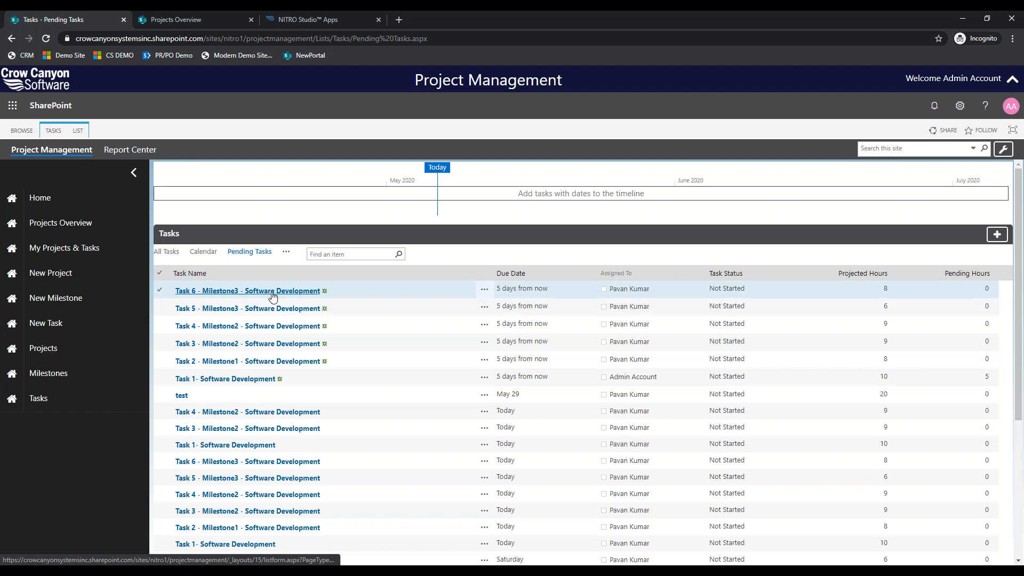
pyautogui.click(273, 293)
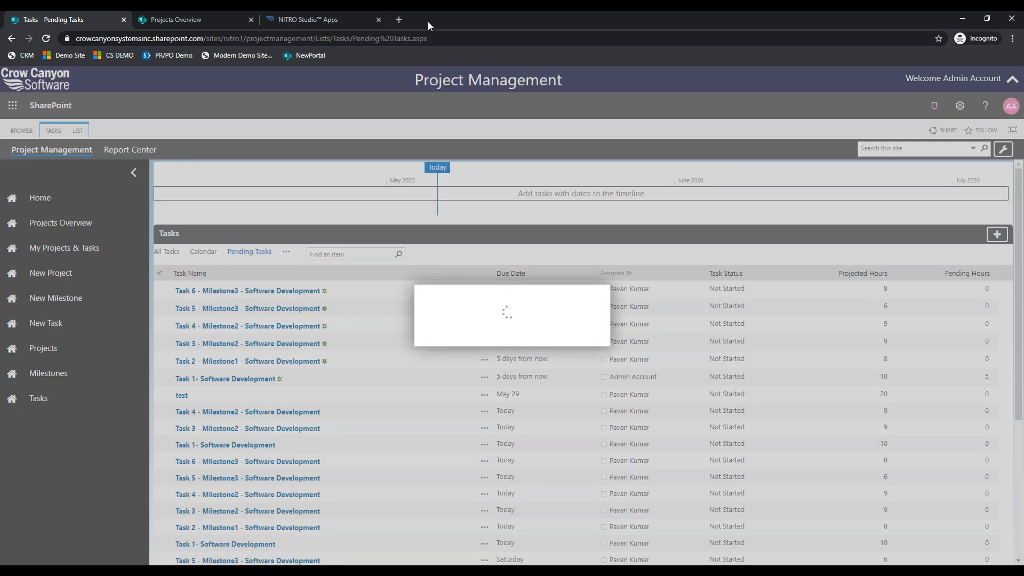
pyautogui.click(403, 16)
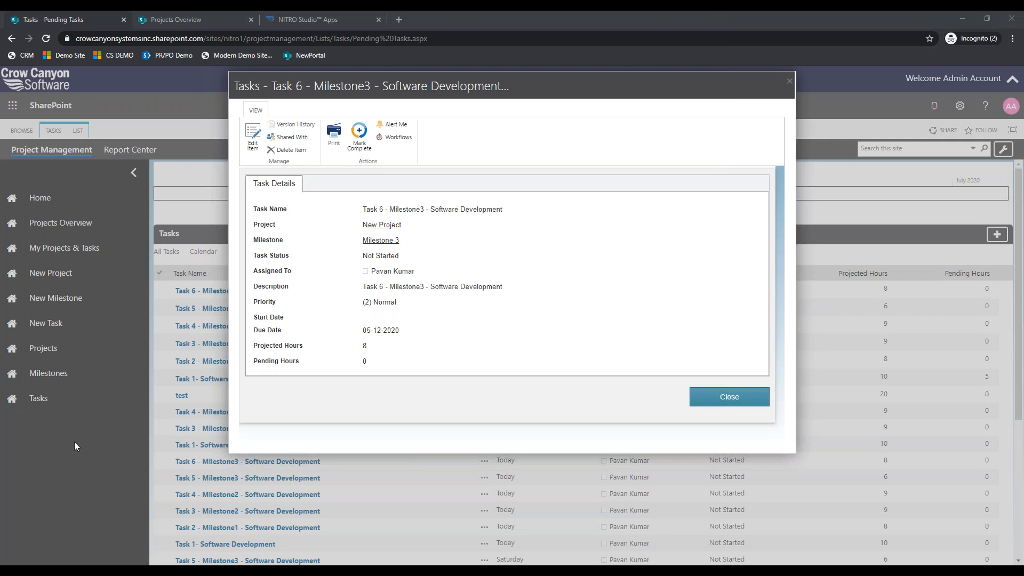
pyautogui.click(254, 143)
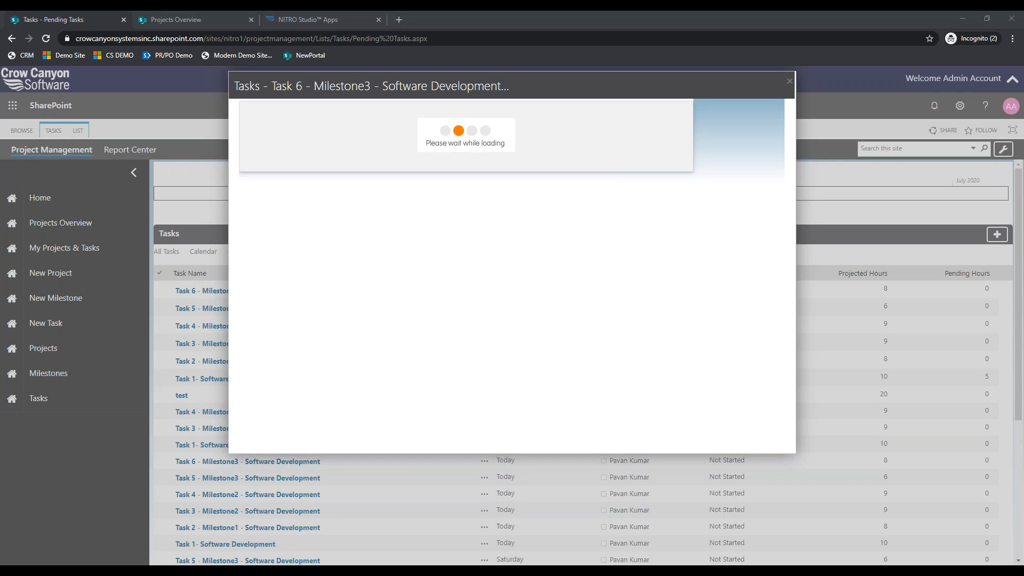
pyautogui.scroll(-1, 383, 431)
pyautogui.click(383, 469)
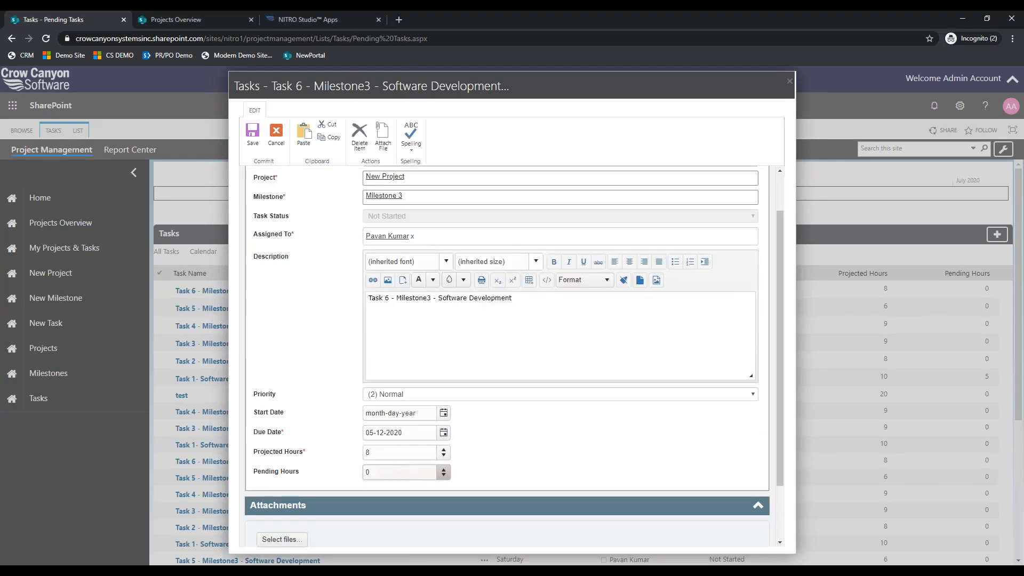
# - Start a time tracking entry on the Dev License ticket, titled New Time Log, with Admin Account as technician
pyautogui.hotkey('alt', 'Tab')
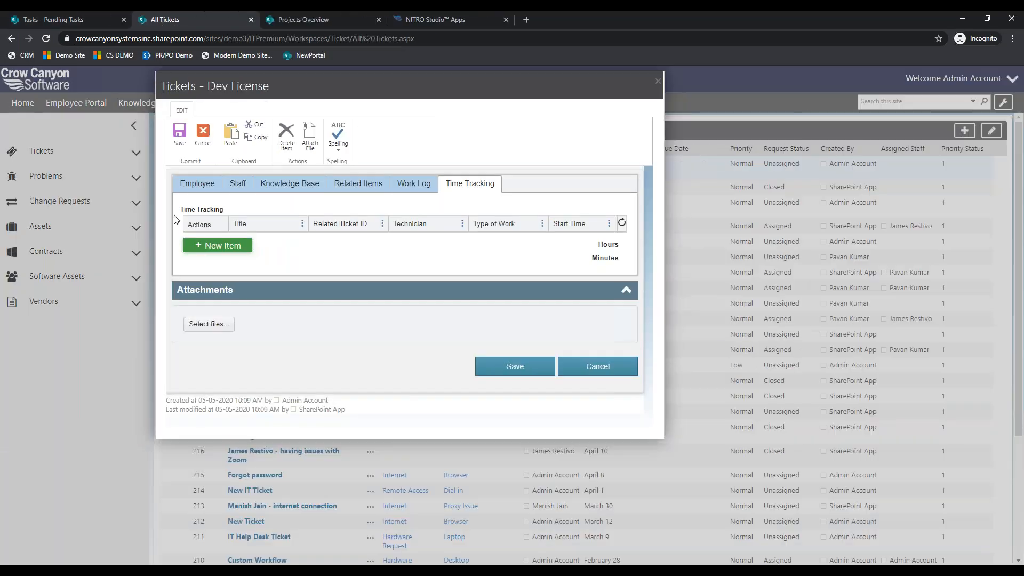
pyautogui.click(216, 248)
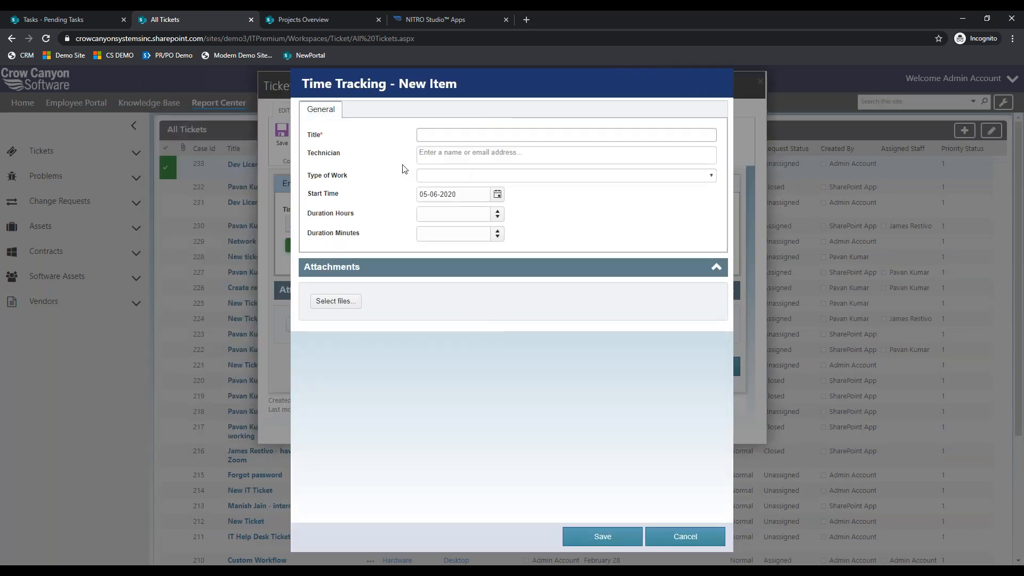
pyautogui.click(431, 136)
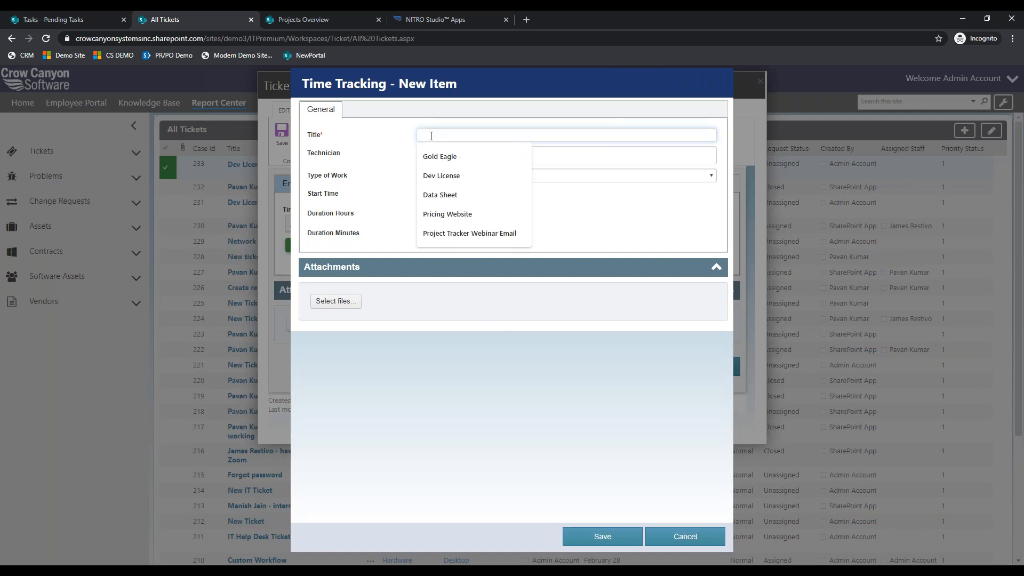
pyautogui.click(350, 131)
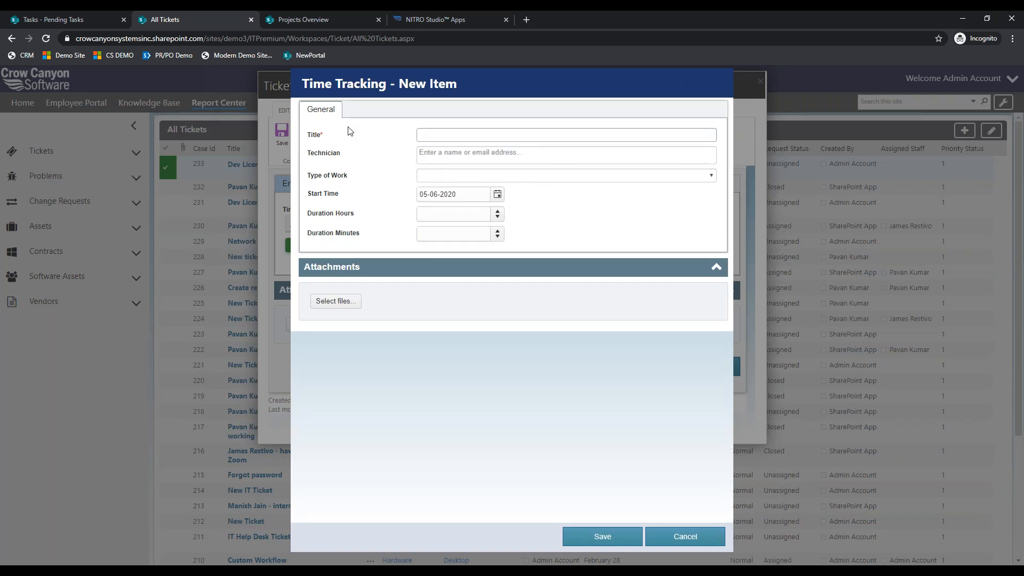
pyautogui.click(438, 135)
pyautogui.write('New Time Log')
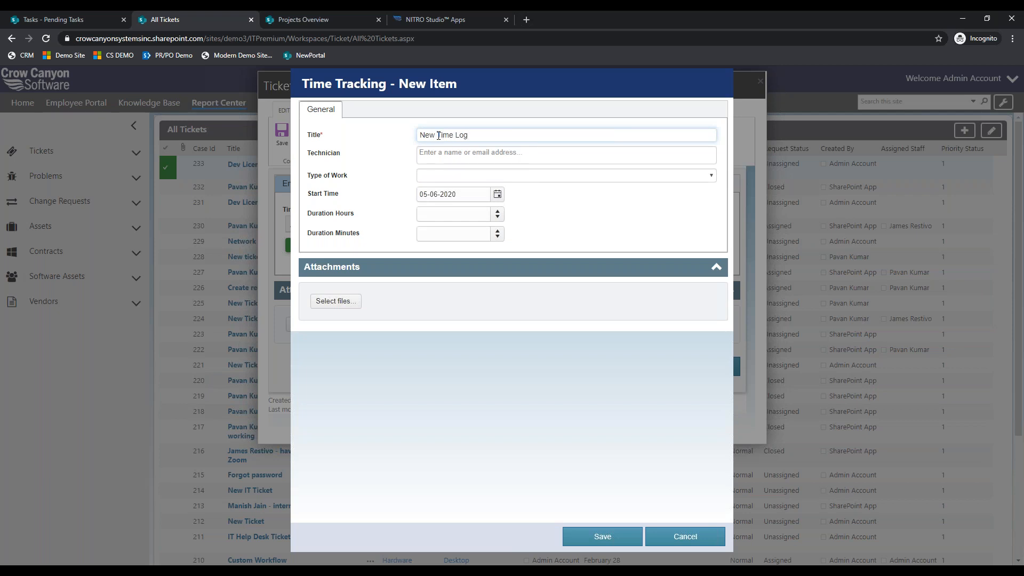
pyautogui.click(453, 152)
pyautogui.write('adm')
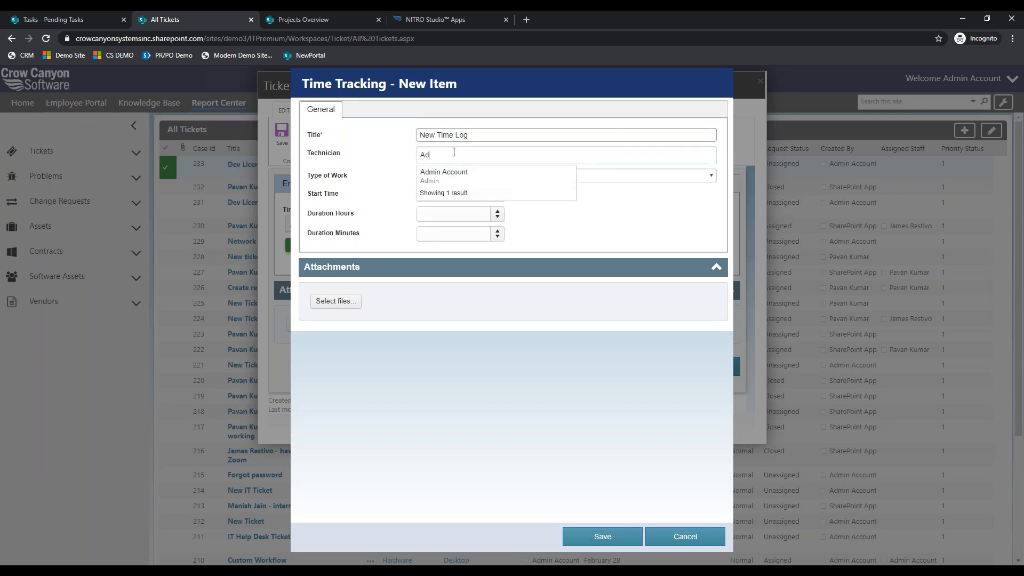
pyautogui.click(460, 181)
# - Set the time entry's type of work to Travel and its duration to 1 hour 15 minutes, and save it
pyautogui.click(463, 177)
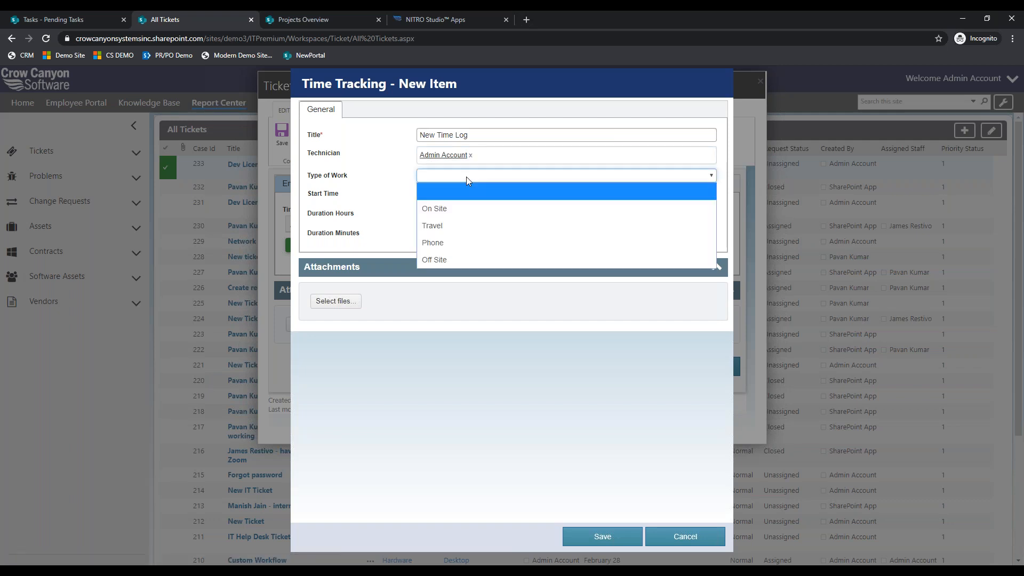
pyautogui.click(445, 225)
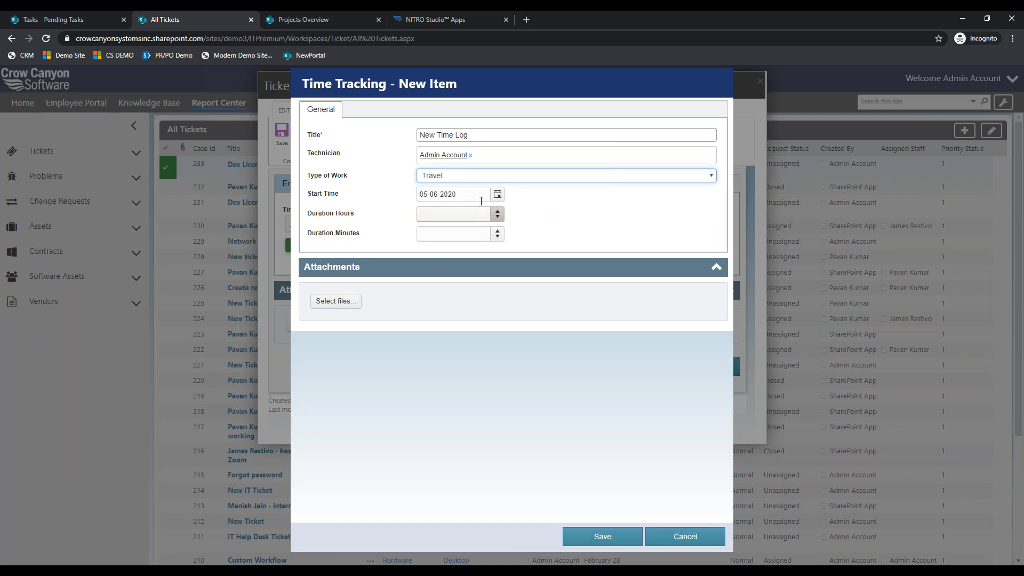
pyautogui.rightClick(436, 213)
pyautogui.press('Escape')
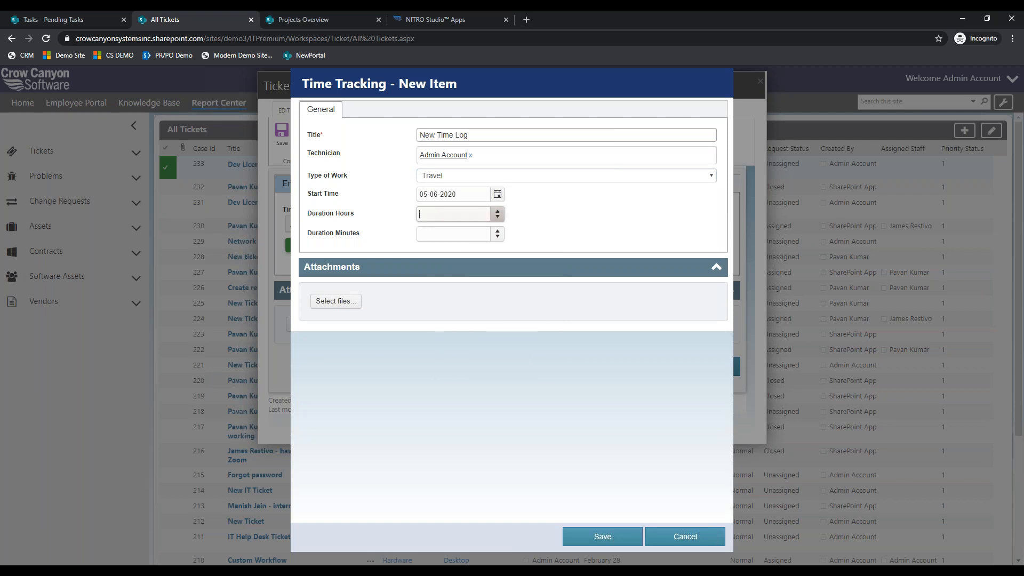
pyautogui.write('1')
pyautogui.click(429, 234)
pyautogui.write('15')
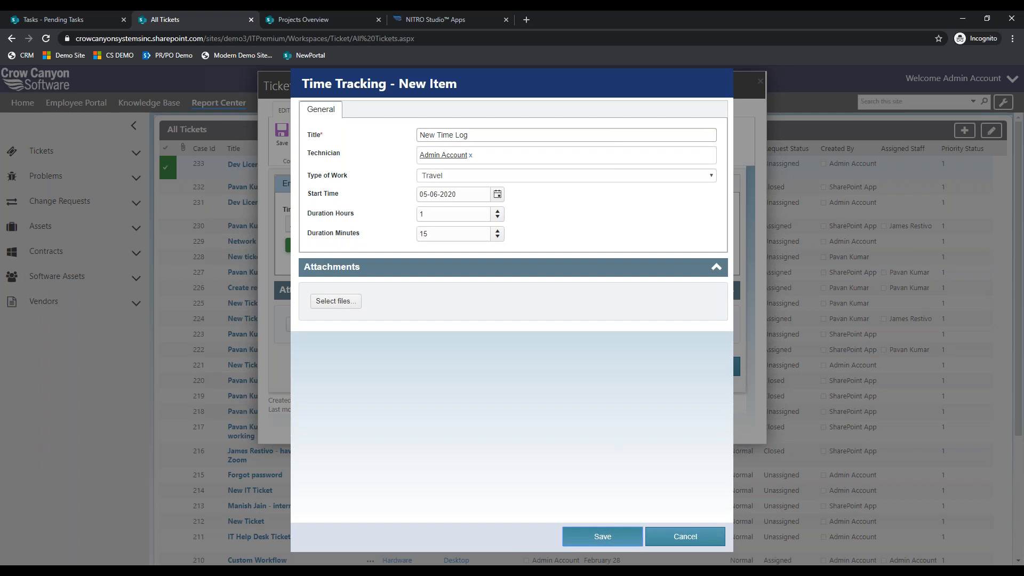
pyautogui.click(602, 536)
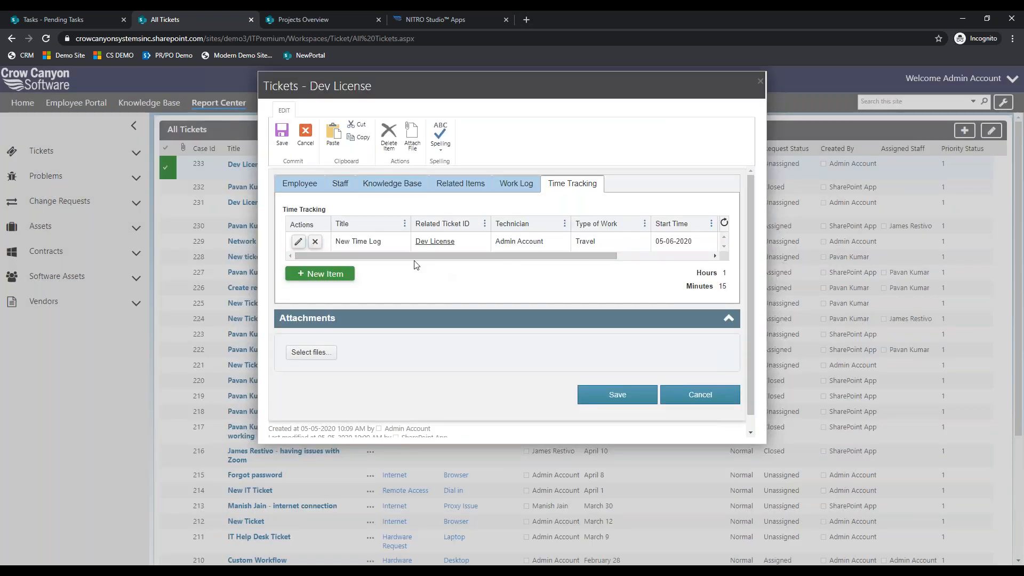
# - Examine the ticket's total hours and minutes, and view the details of the New Time Log entry
pyautogui.moveTo(695, 270); pyautogui.dragTo(725, 287)
pyautogui.click(725, 286)
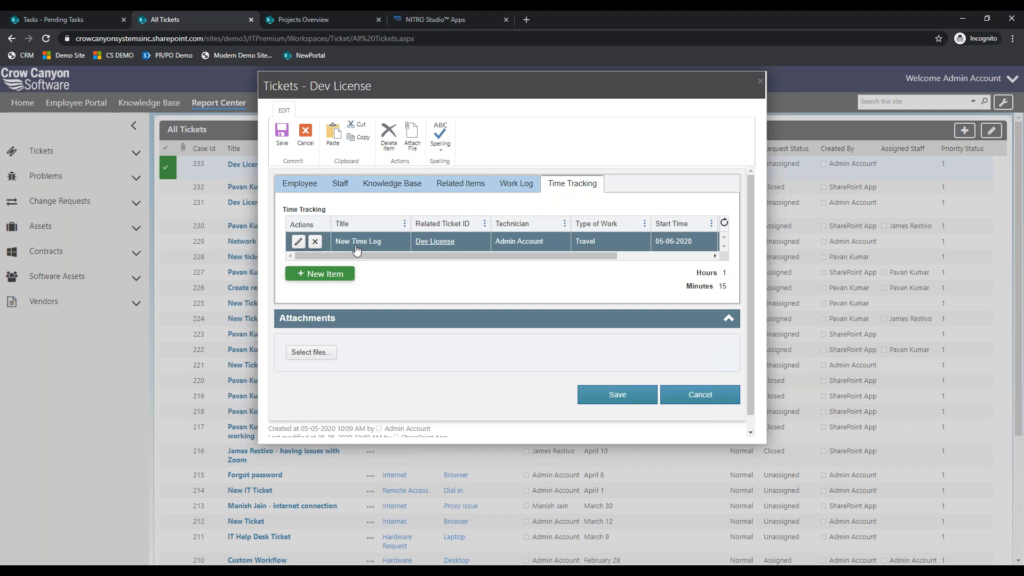
pyautogui.click(335, 273)
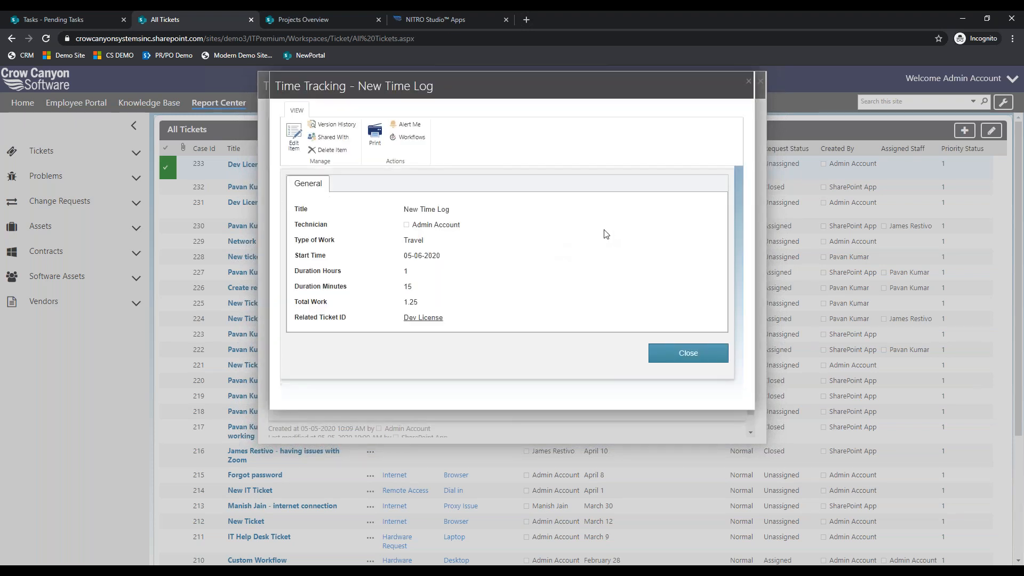
pyautogui.click(688, 352)
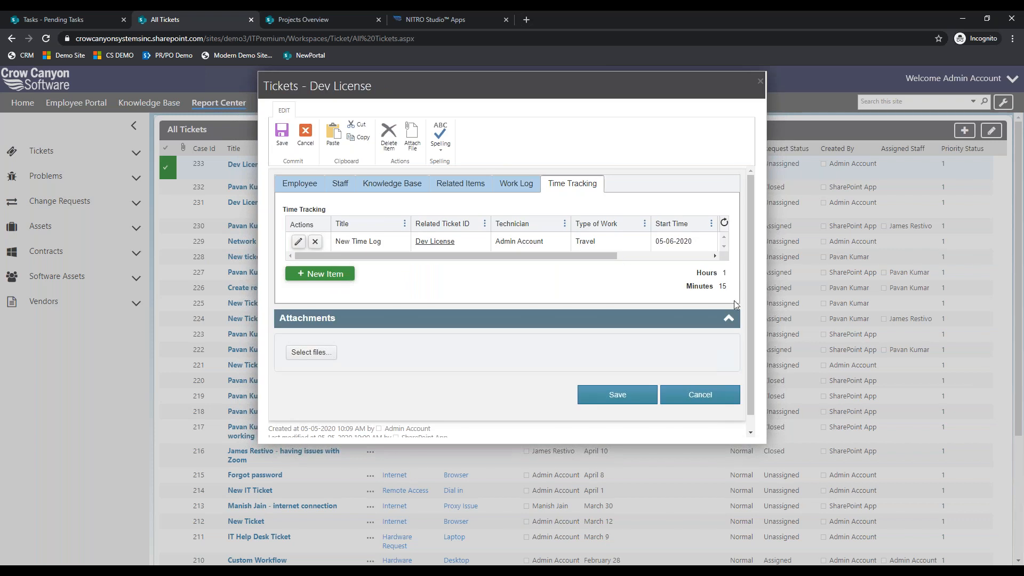
# - Open NITRO Workflows from NITRO Studio, start a new workflow and show the action types it can execute
pyautogui.click(53, 19)
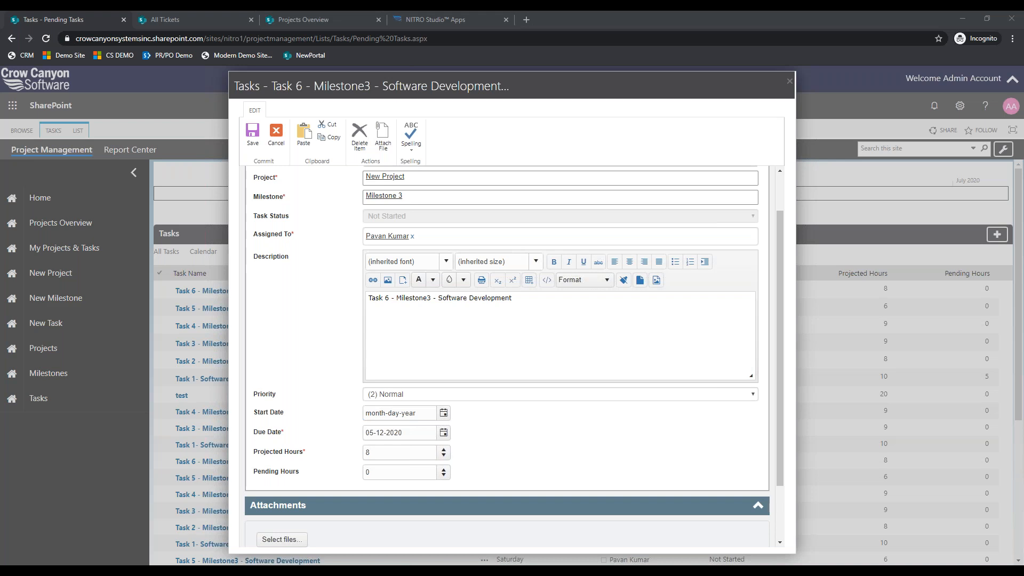
pyautogui.click(429, 19)
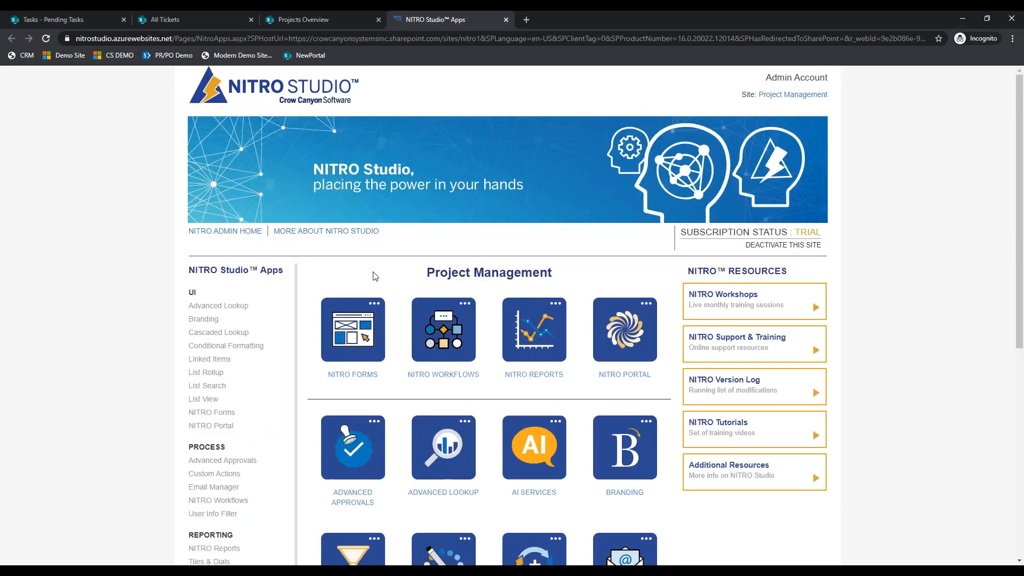
pyautogui.click(450, 344)
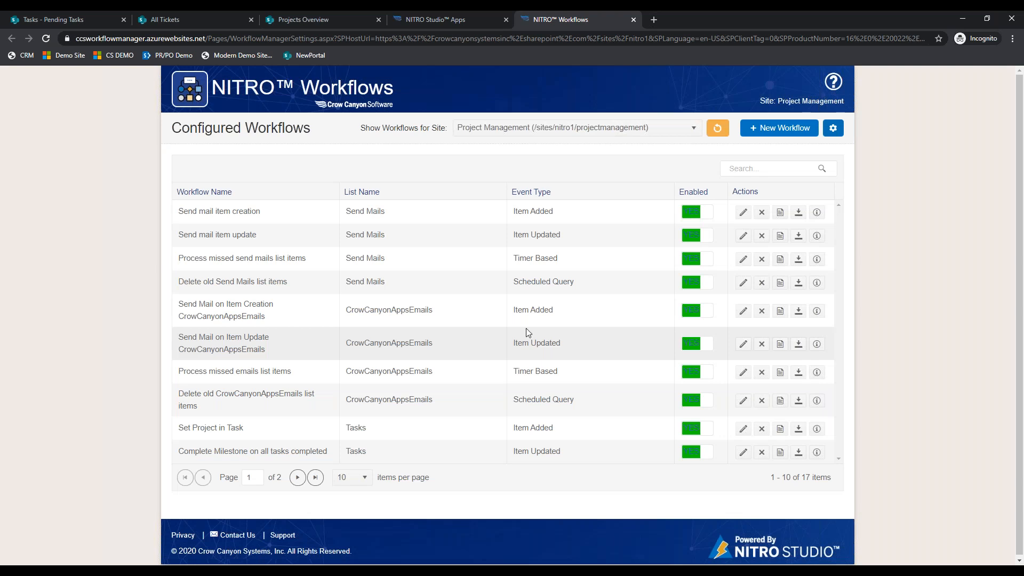
pyautogui.click(785, 132)
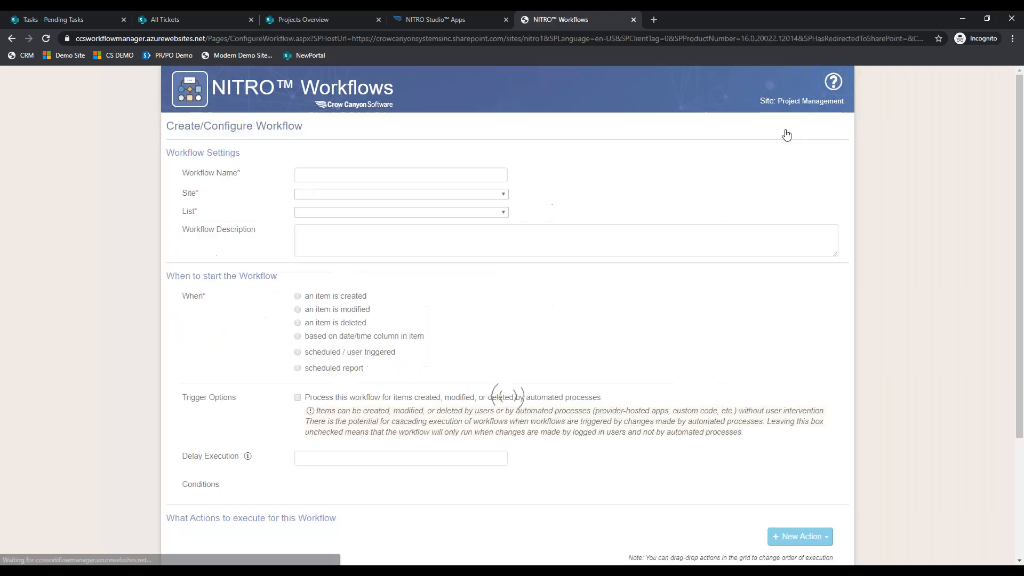
pyautogui.scroll(-3, 786, 266)
pyautogui.click(800, 360)
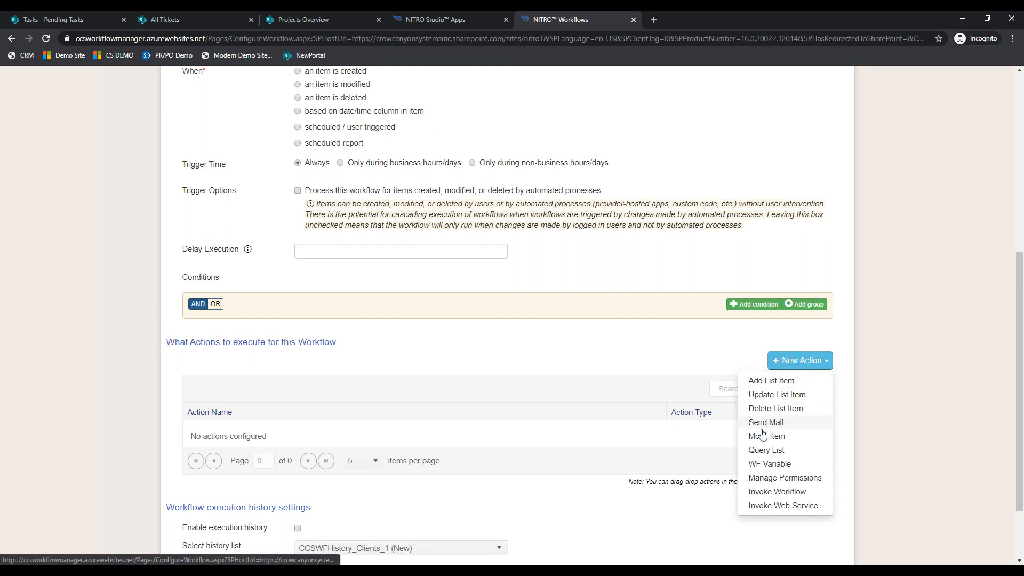
# - Start an Invoke Workflow action for the new workflow and set its workflow type to Microsoft Flow
pyautogui.click(777, 491)
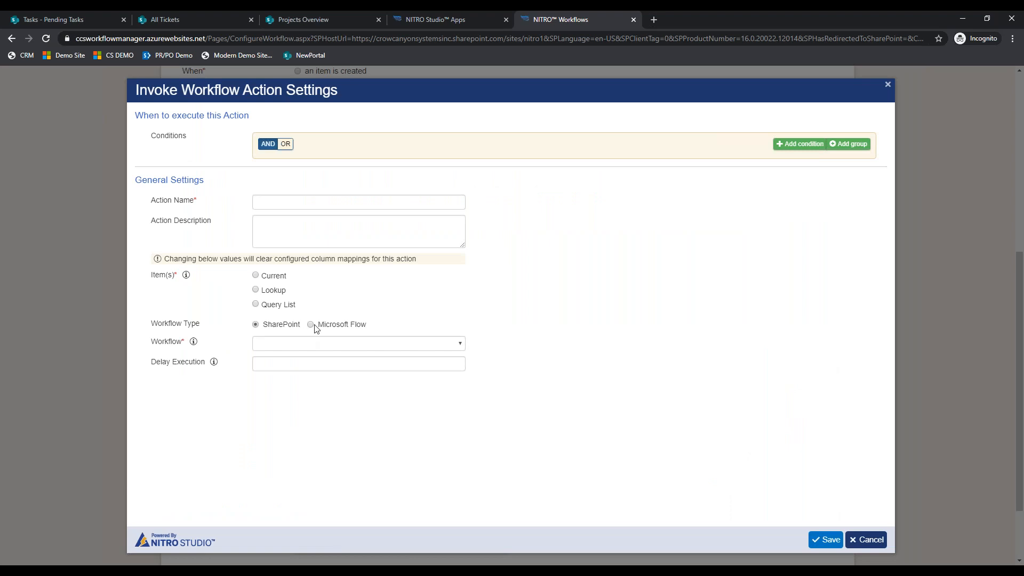
pyautogui.click(310, 325)
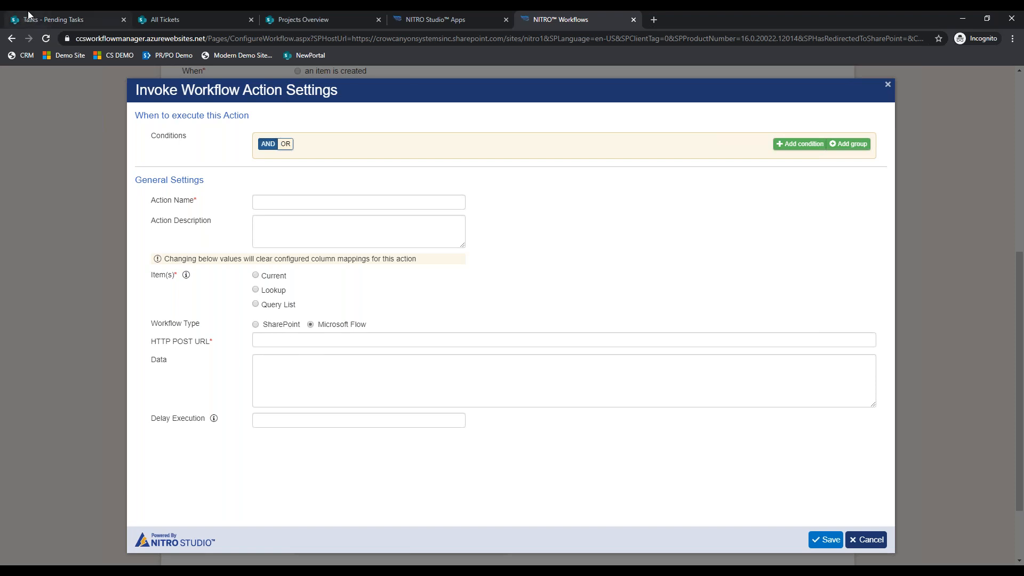
# - Return to the Pending Tasks list, close the Task 6 form without saving, and open the Projects Overview
pyautogui.click(53, 18)
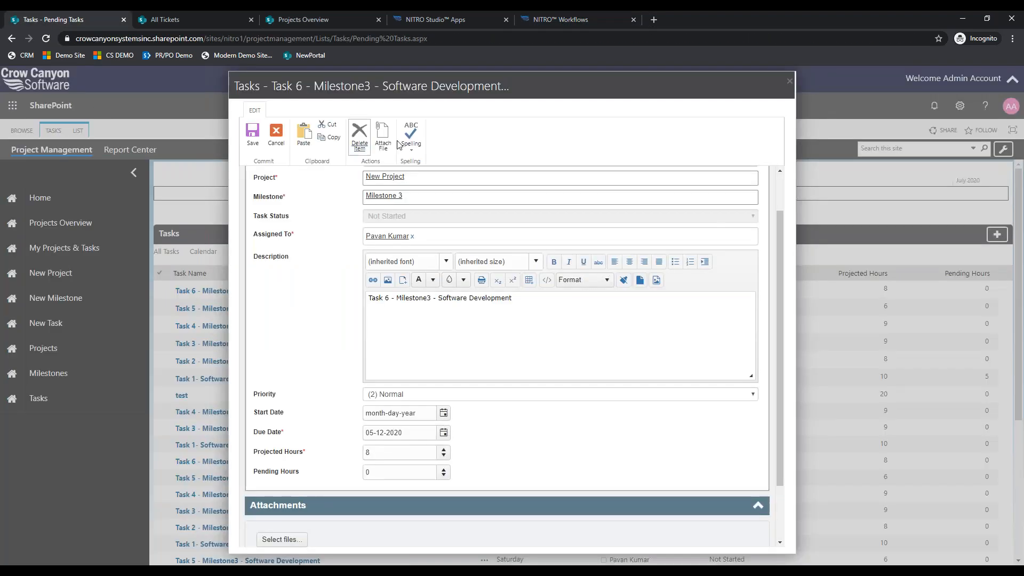
pyautogui.click(789, 81)
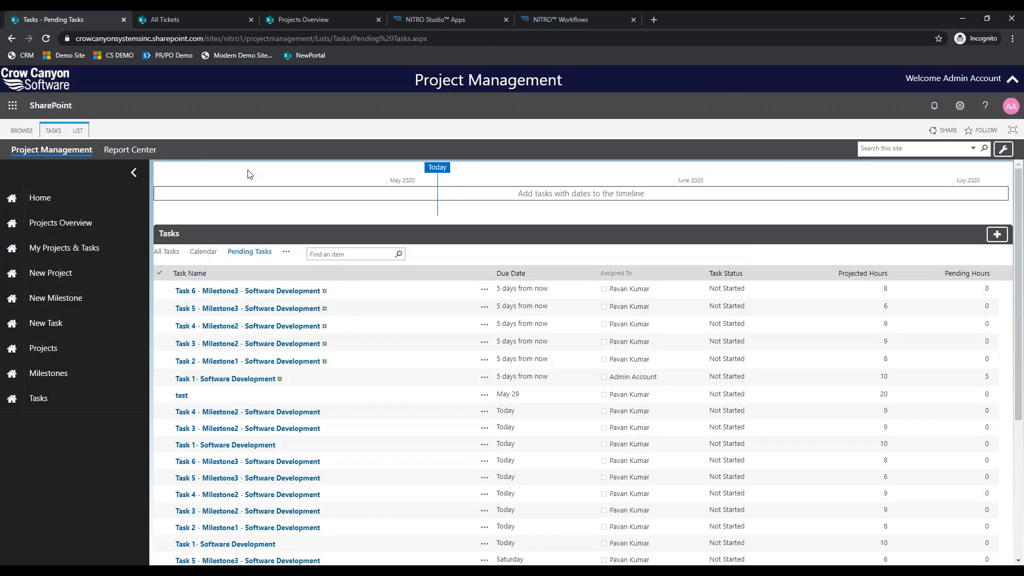
pyautogui.click(98, 222)
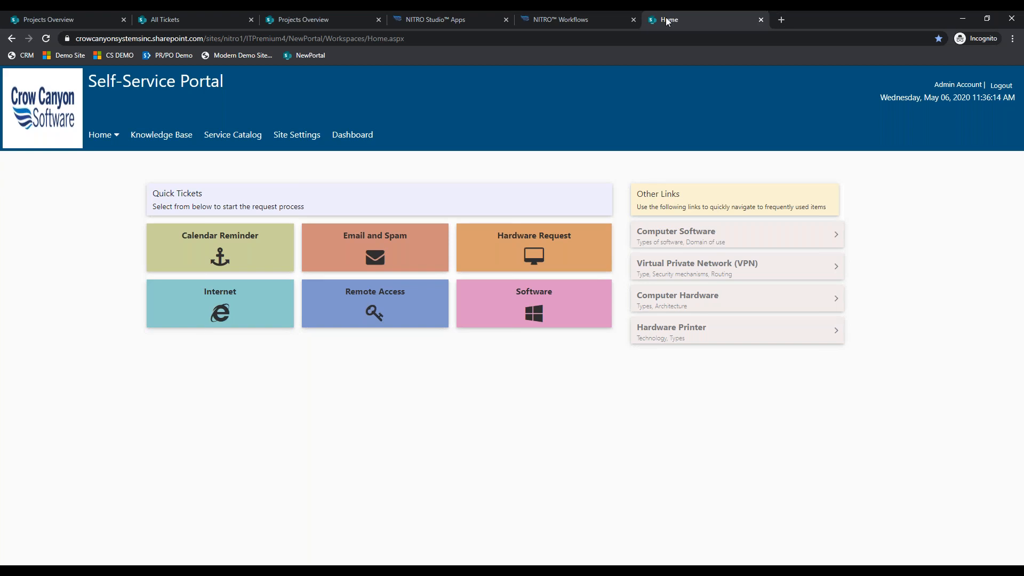
# - Open the Self-Service Portal's dashboard and look over its asset, ticket, purchase request, HR and contract charts
pyautogui.click(363, 140)
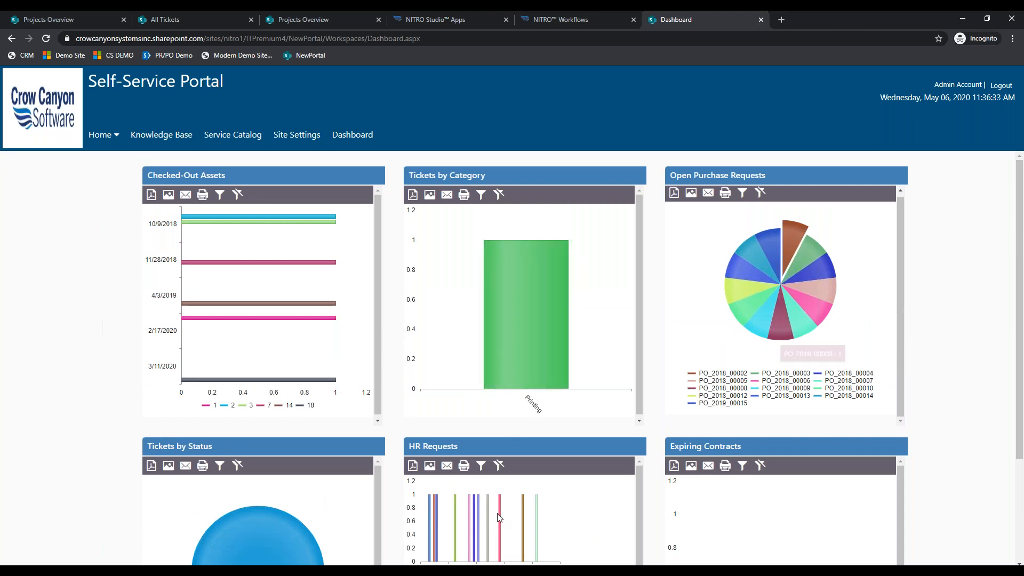
pyautogui.scroll(-3, 452, 530)
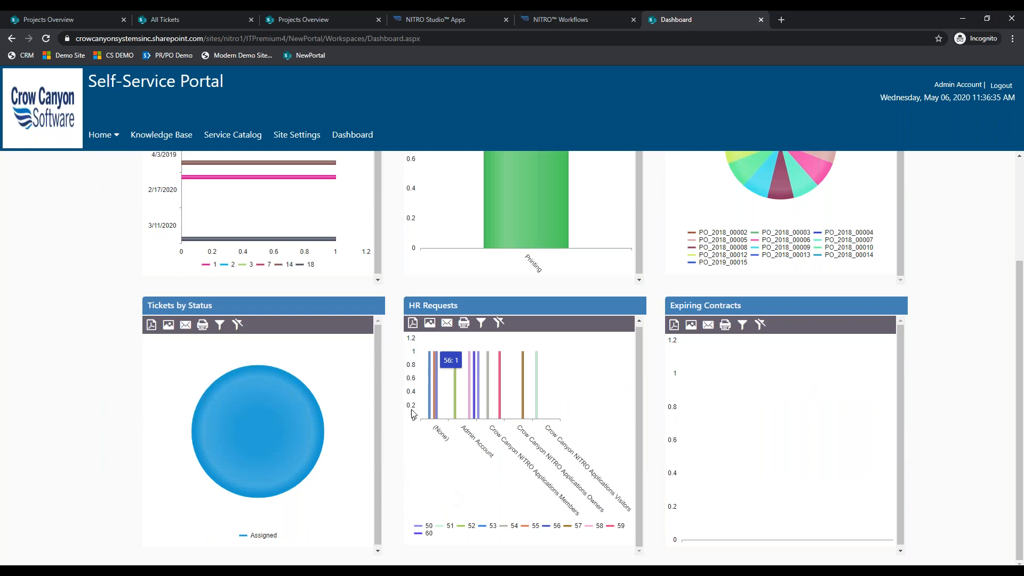
pyautogui.scroll(3, 218, 390)
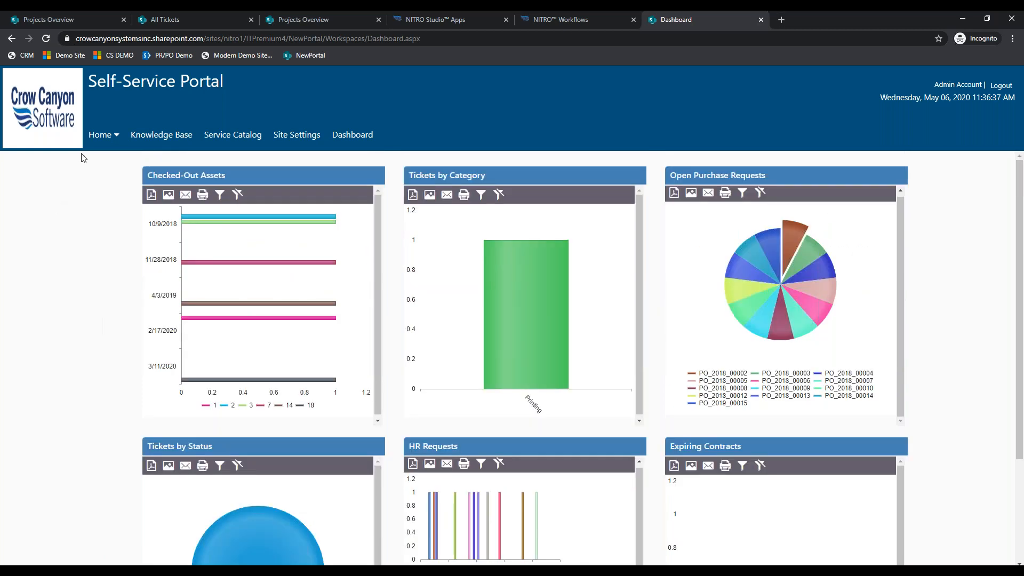
# - Open the portal's View My Tickets page, and briefly show the Employee Self-Service Portal slide in PowerPoint before returning
pyautogui.click(113, 136)
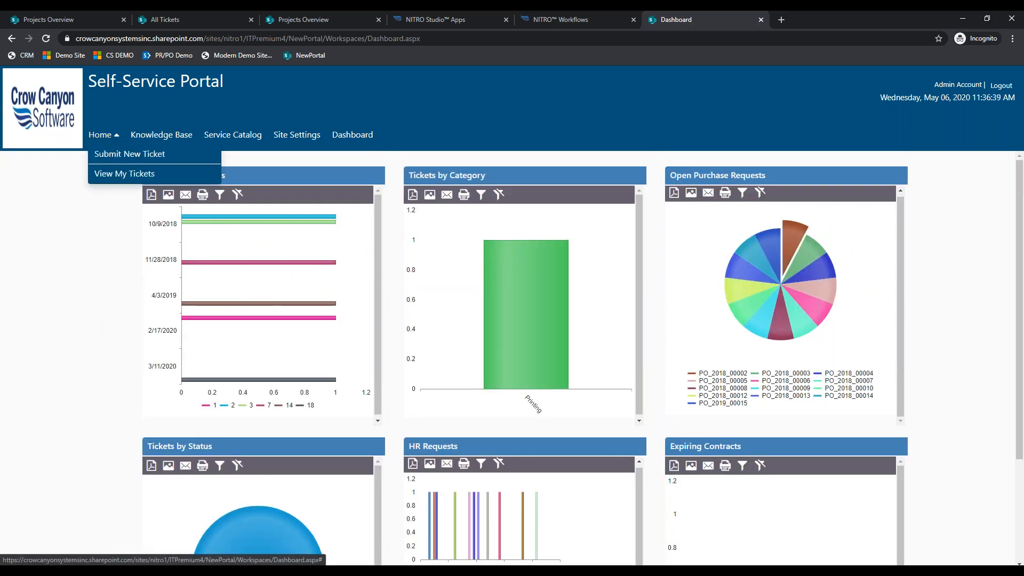
pyautogui.click(116, 175)
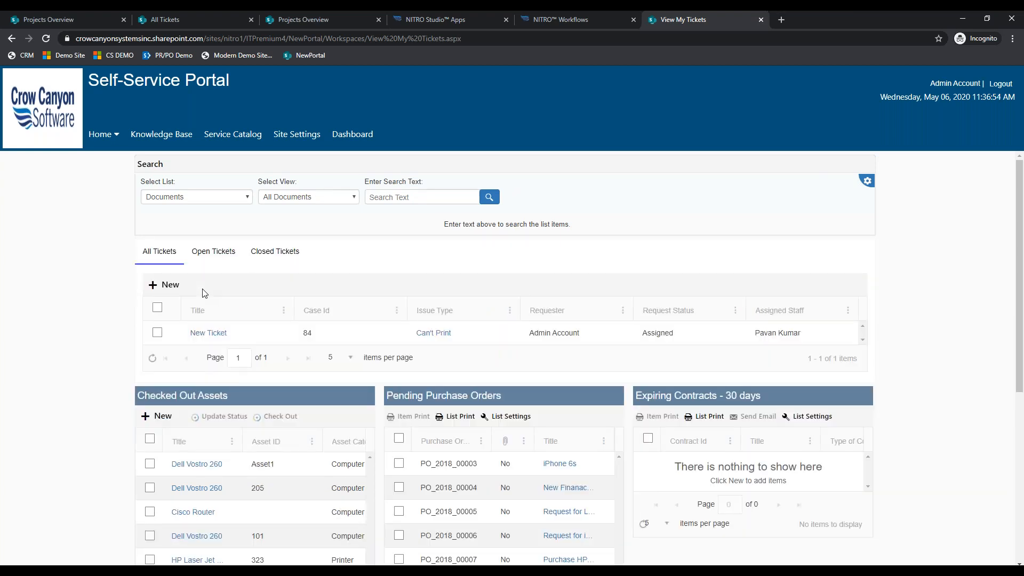
pyautogui.hotkey('alt', 'Tab')
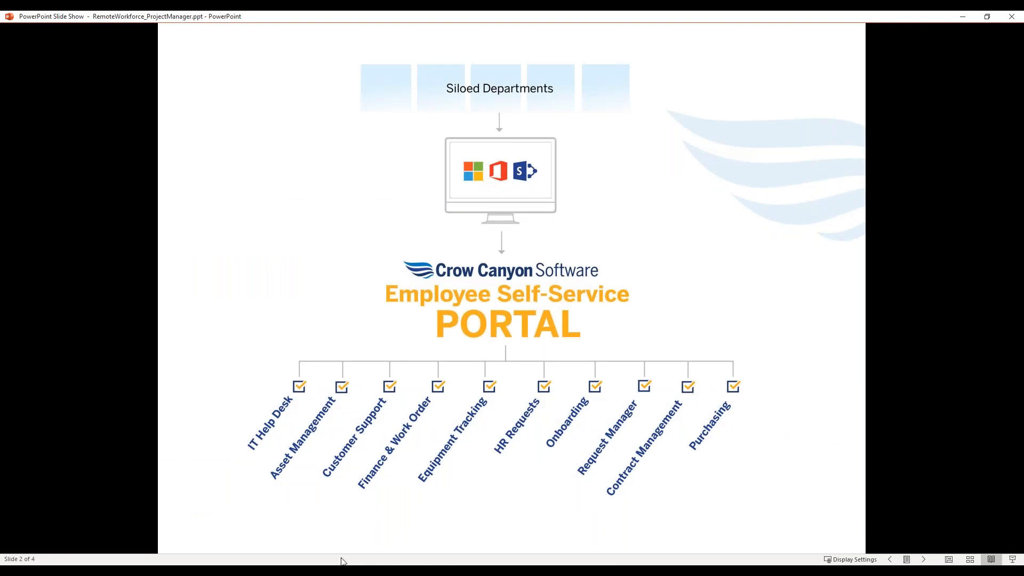
pyautogui.hotkey('alt', 'Tab')
# - Show only the open tickets and review the page's checked-out assets, pending purchase orders, expiring contracts and on-boarding requests
pyautogui.scroll(-1, 351, 504)
pyautogui.scroll(-1, 351, 504)
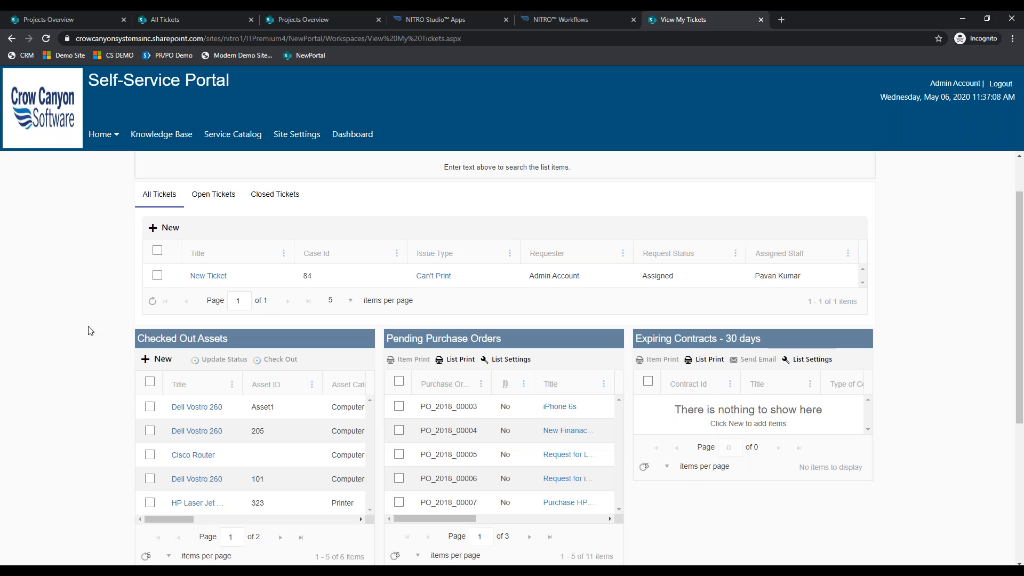
pyautogui.scroll(1, 89, 330)
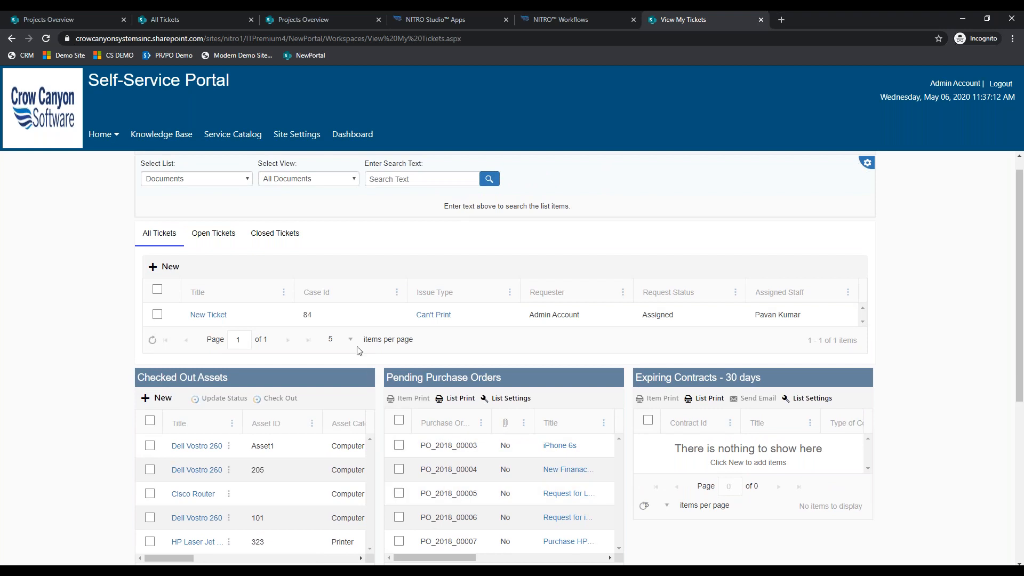
pyautogui.click(226, 237)
pyautogui.click(255, 236)
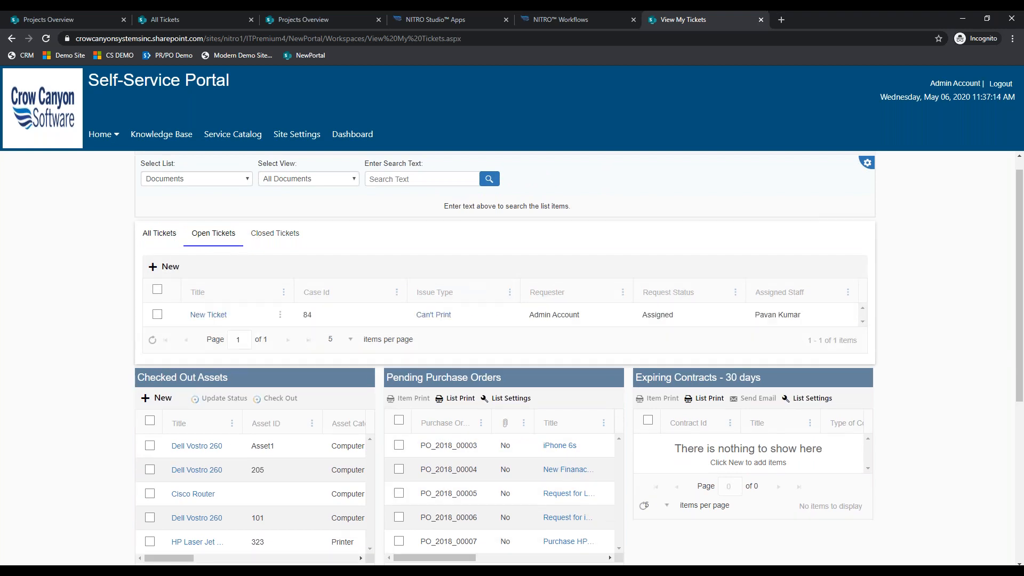
pyautogui.click(202, 238)
pyautogui.scroll(-3, 264, 279)
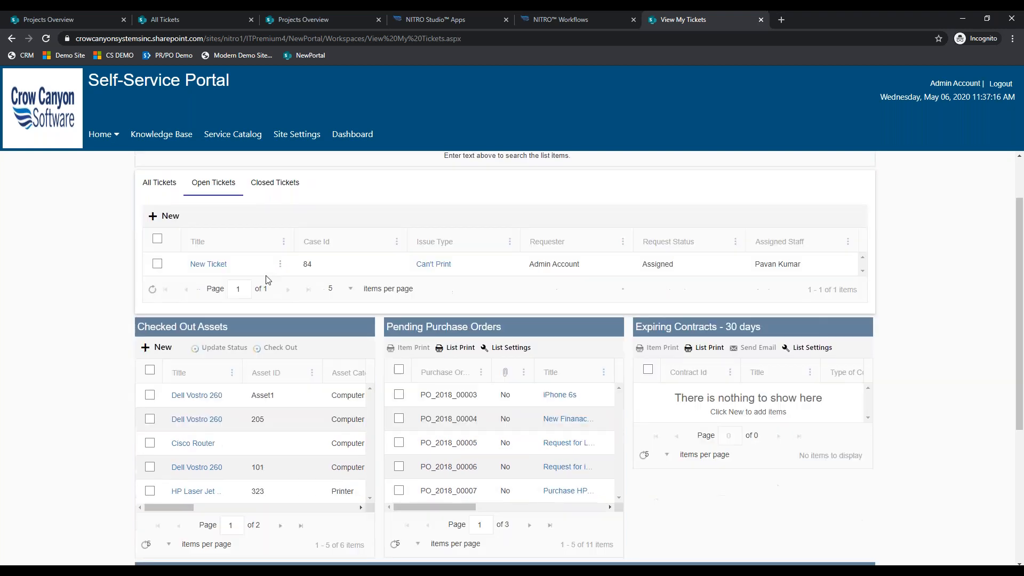
pyautogui.scroll(-3, 319, 416)
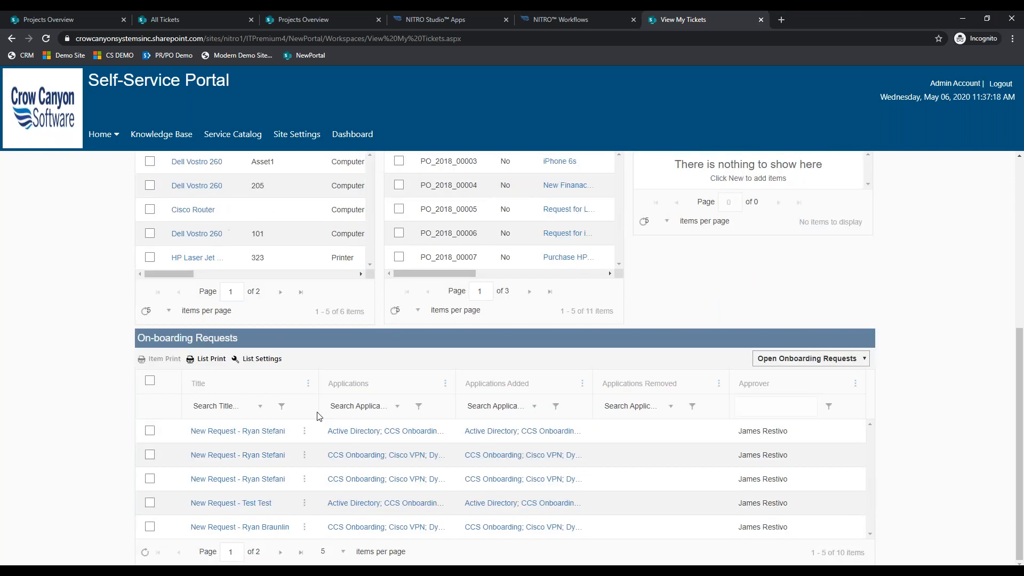
pyautogui.scroll(6, 319, 416)
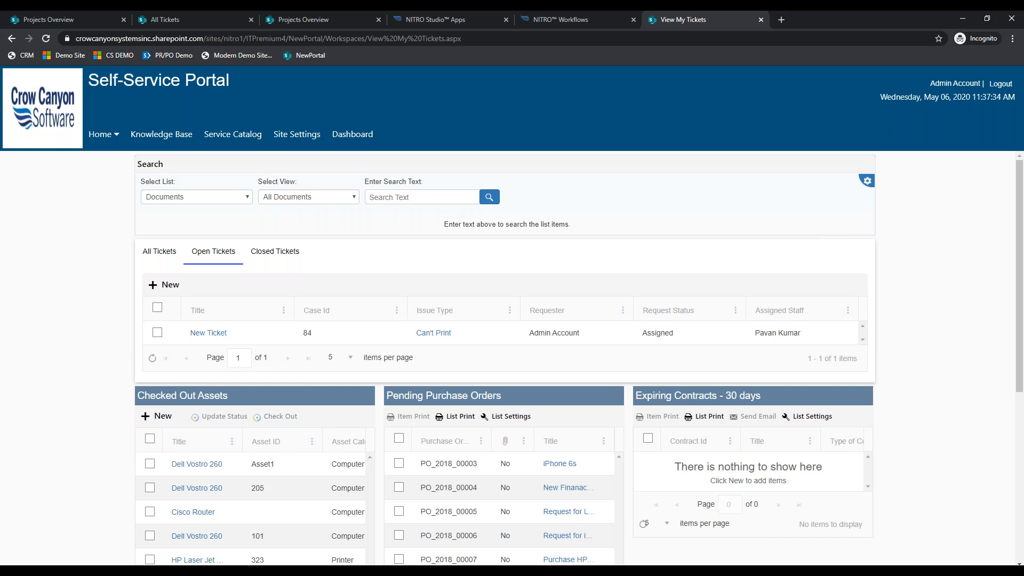
# - Compare the Project Management app's Projects Overview with the portal's ticket page, ending on the Projects Overview
pyautogui.click(53, 20)
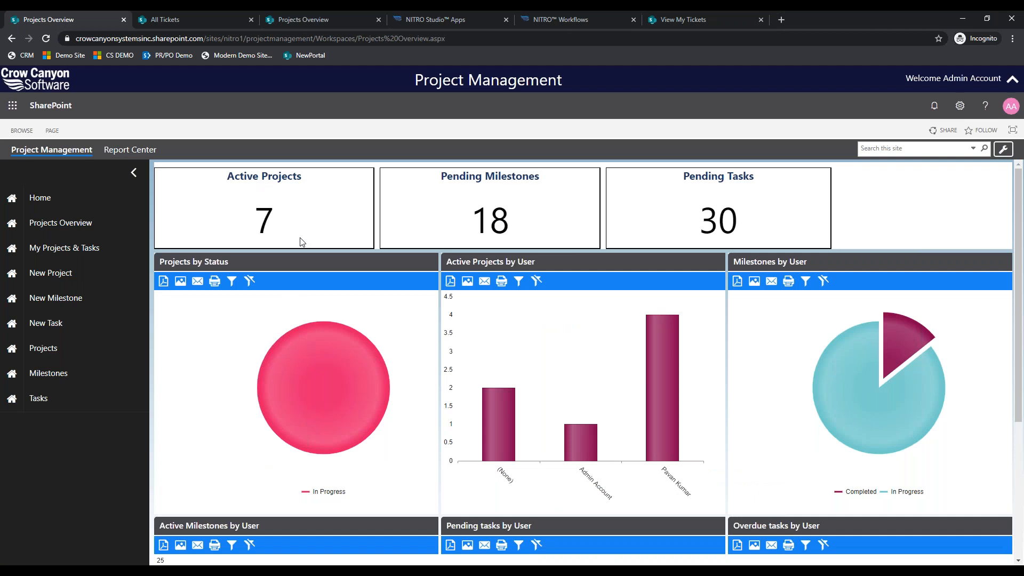
pyautogui.click(686, 19)
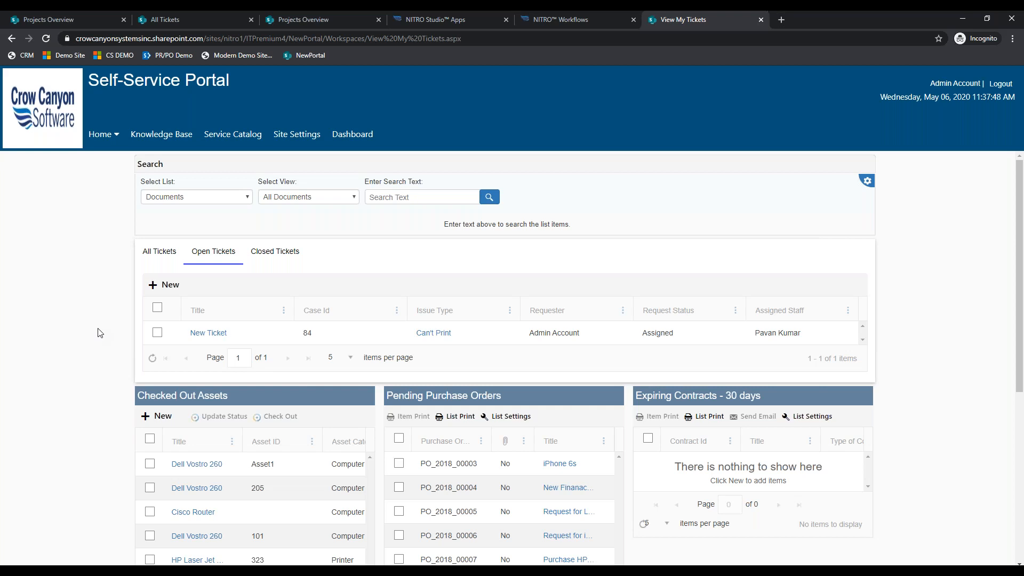
pyautogui.click(40, 17)
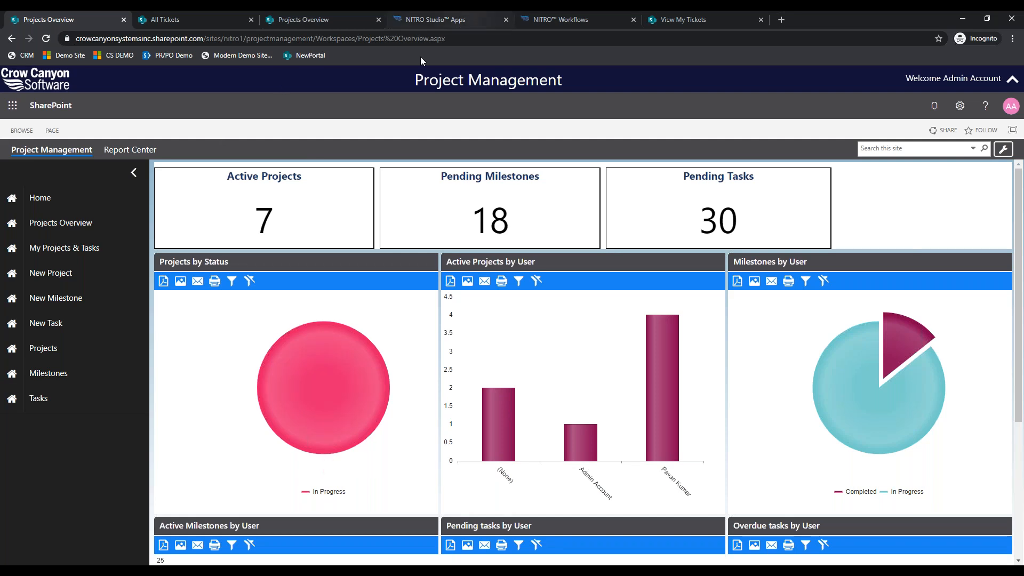
pyautogui.scroll(-1, 318, 242)
pyautogui.scroll(1, 317, 216)
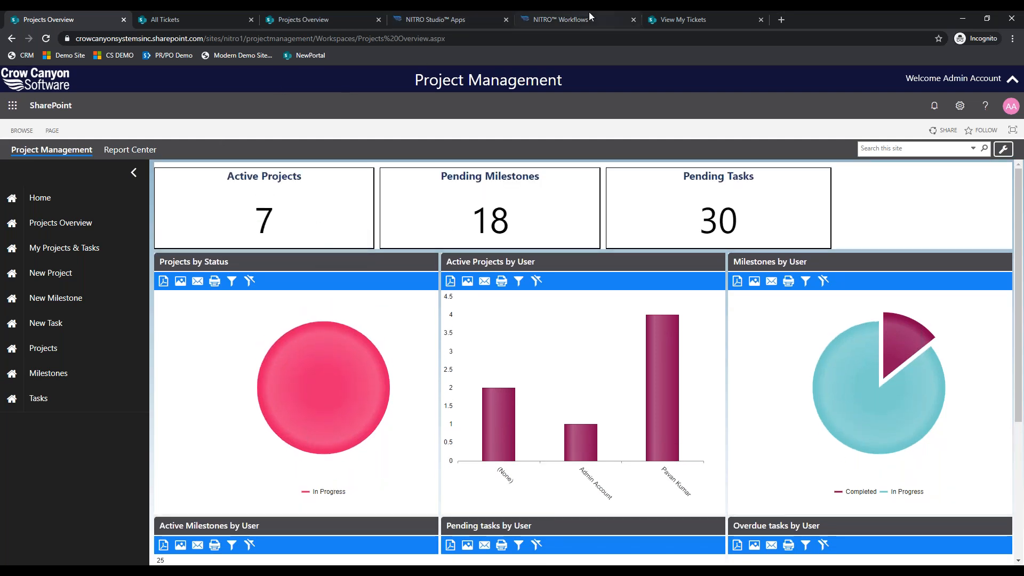
# - Open the bookmarked Demo Site in a new browser tab to show the Crow Canyon Demo Portal
pyautogui.click(781, 19)
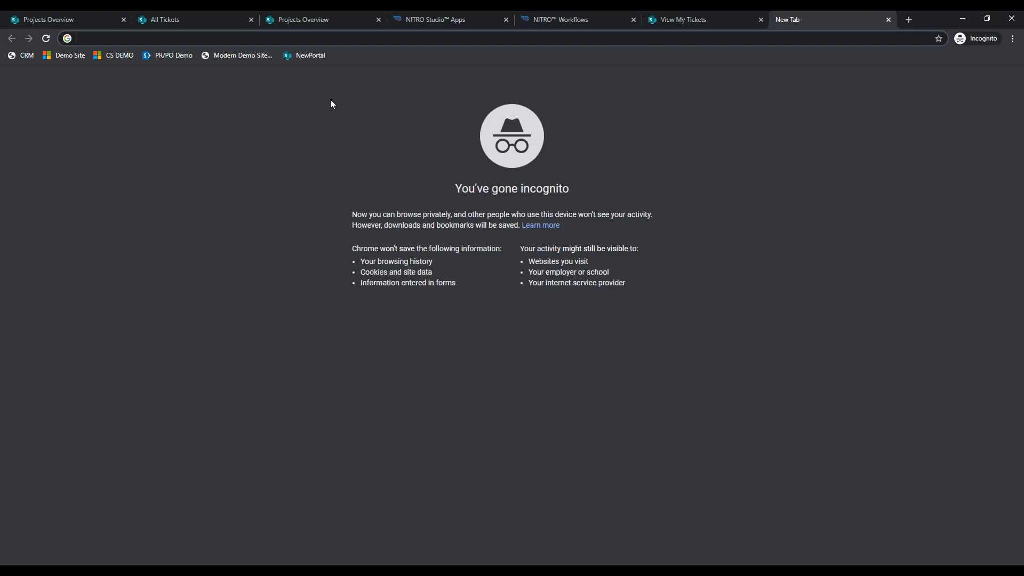
pyautogui.click(63, 57)
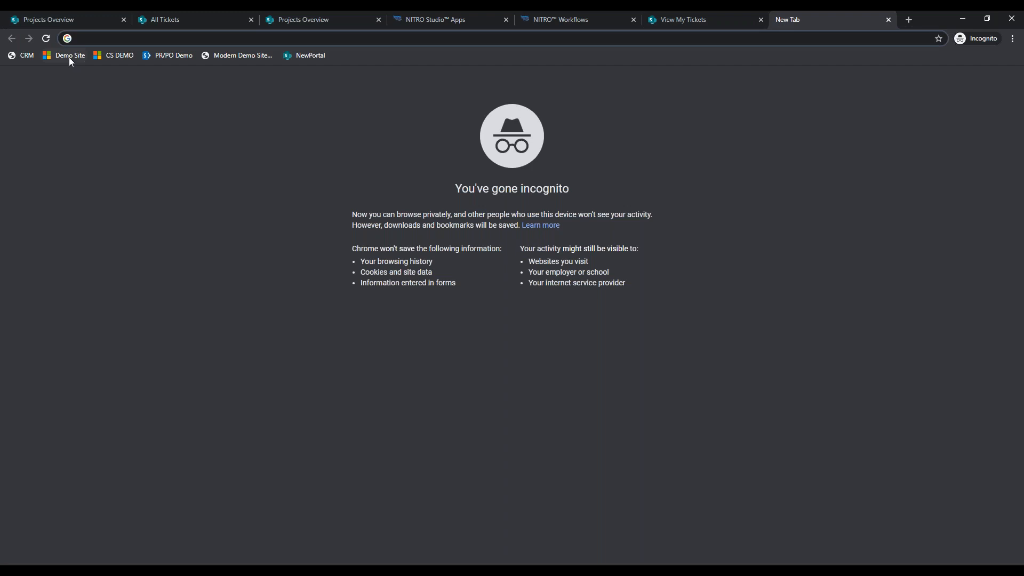
pyautogui.click(69, 57)
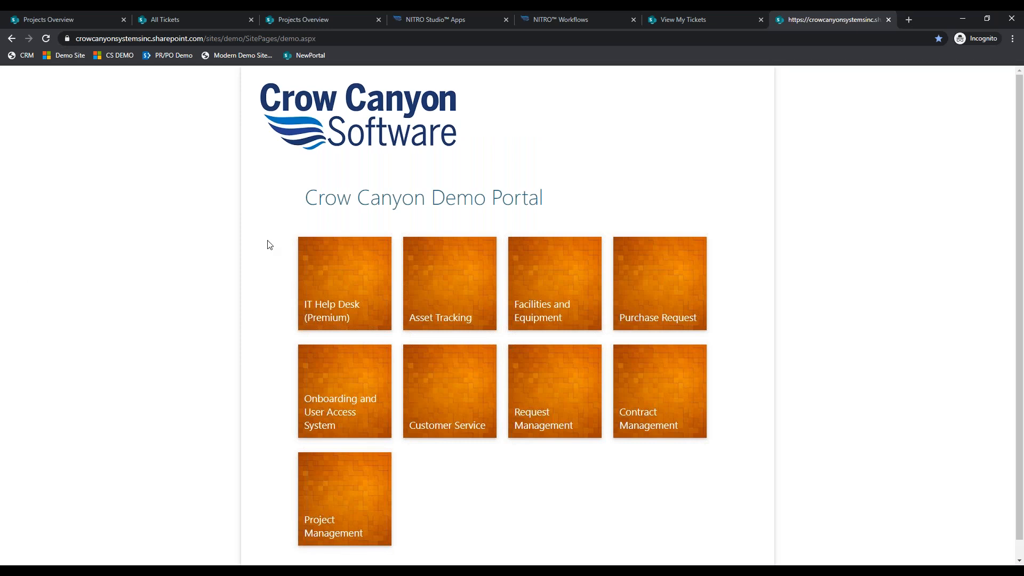
# - Return to the Projects Overview, view the app's Administration page, and go back to the Project Management home page
pyautogui.click(33, 16)
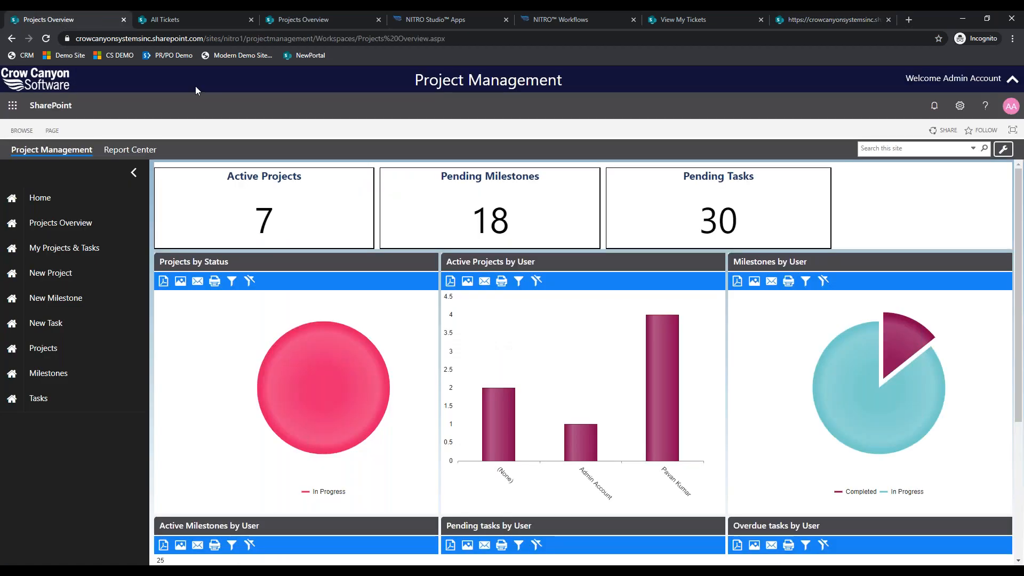
pyautogui.click(1003, 149)
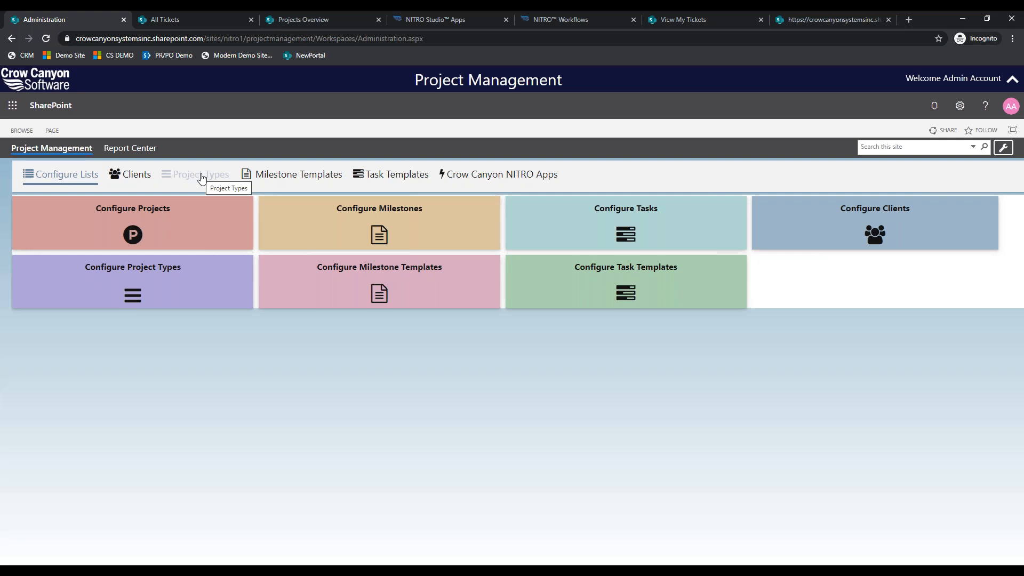
pyautogui.click(47, 87)
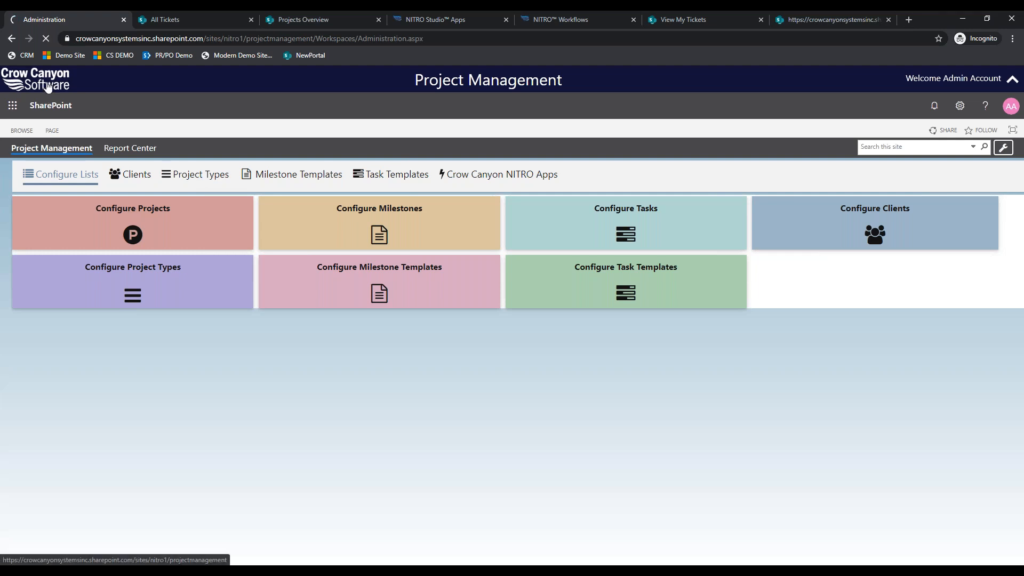
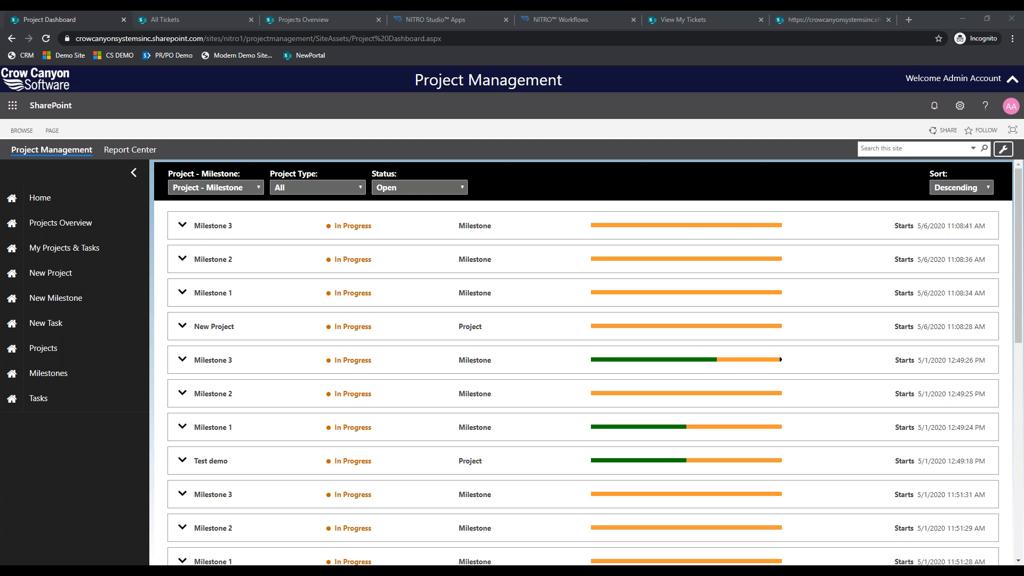
# - Switch to the PowerPoint slide show and display the slide on more webinars in this series
pyautogui.click(475, 540)
pyautogui.click(475, 539)
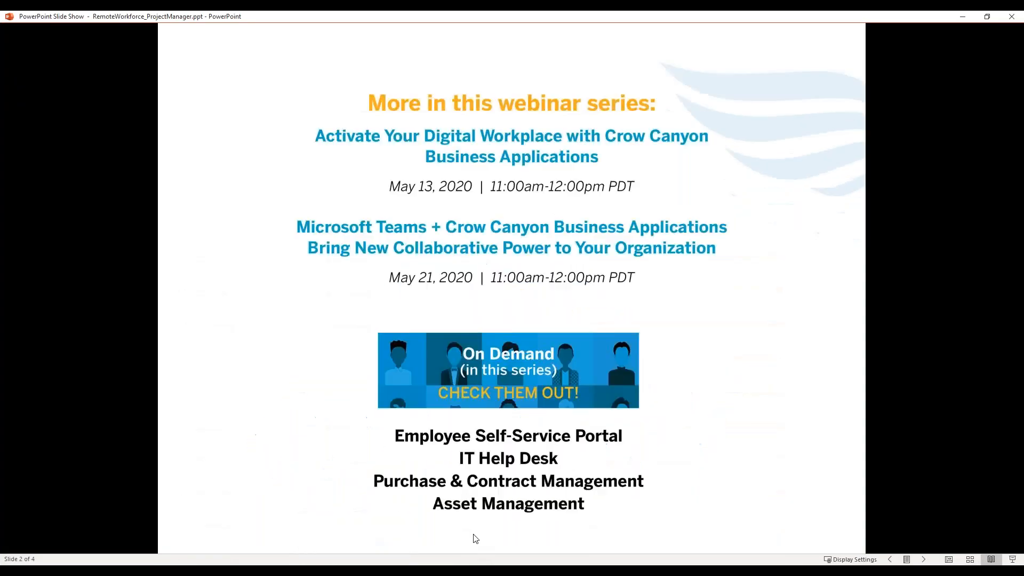